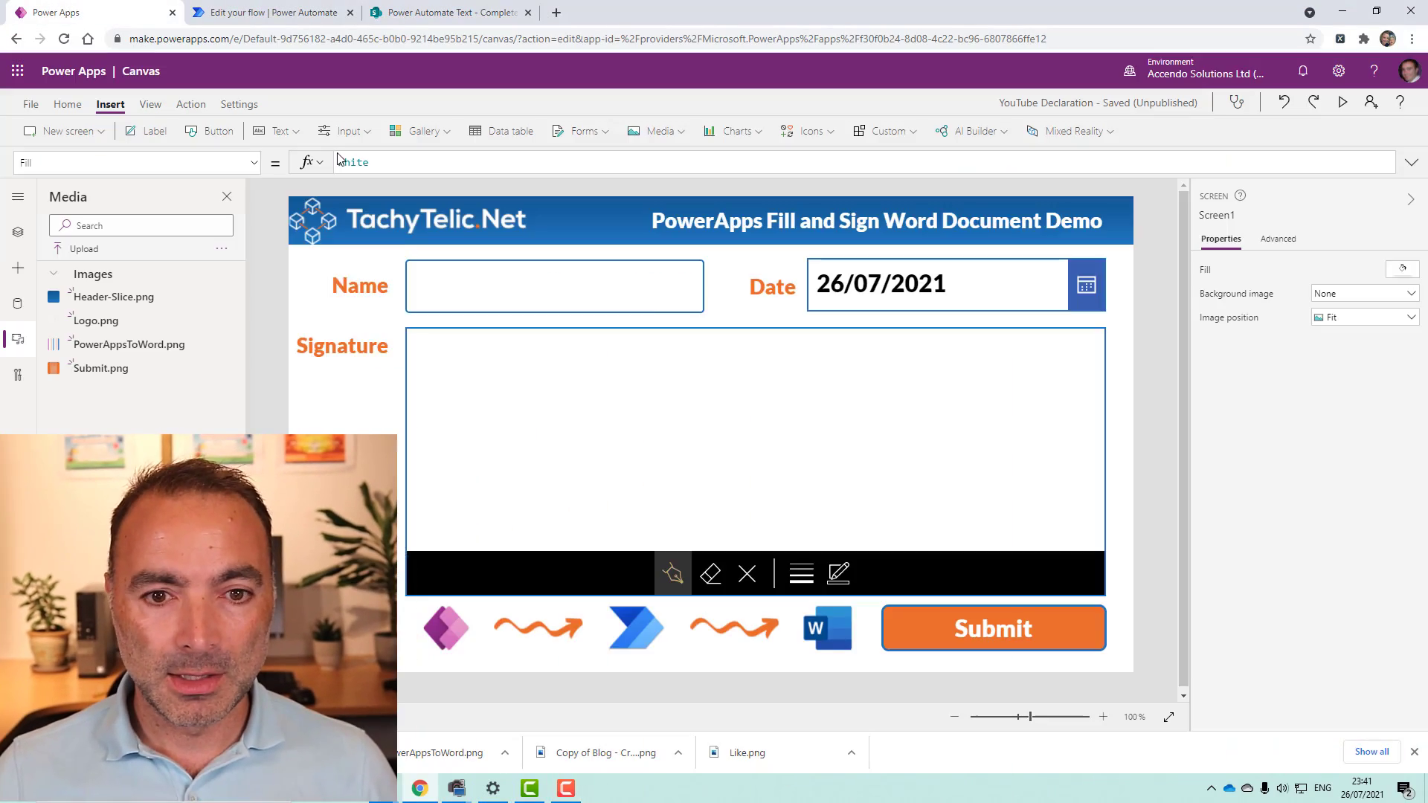
# Run the app and enter the signer's name in the form.
pyautogui.click(1343, 101)
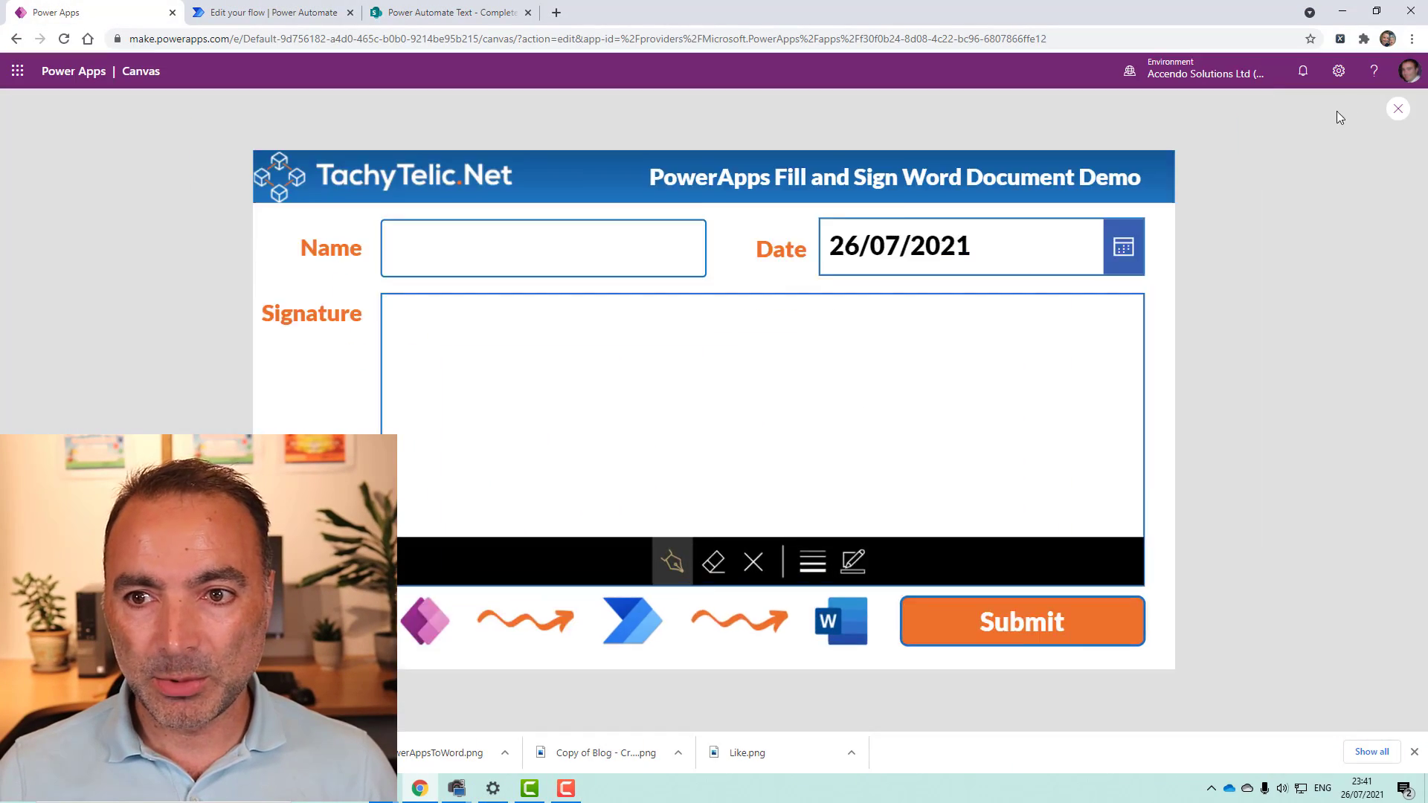
pyautogui.click(670, 211)
pyautogui.write('Paulie')
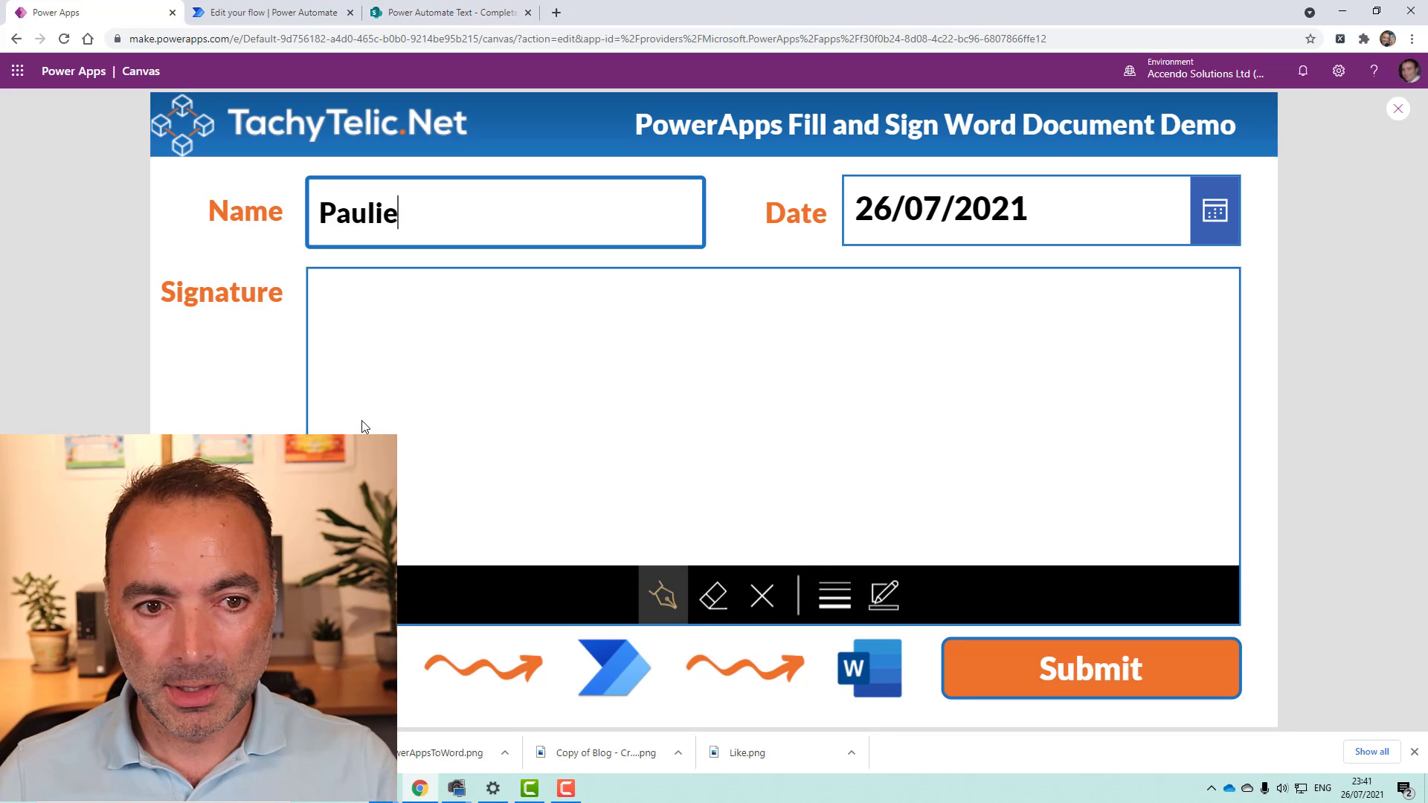
# Draw the signature, erasing and redrawing it, add a smiley, submit, and view Completed Docs.
pyautogui.moveTo(373, 411); pyautogui.dragTo(365, 396)
pyautogui.moveTo(438, 427)
pyautogui.mouseDown()
pyautogui.moveTo(470, 449)
pyautogui.moveTo(513, 450)
pyautogui.moveTo(519, 405)
pyautogui.mouseUp()
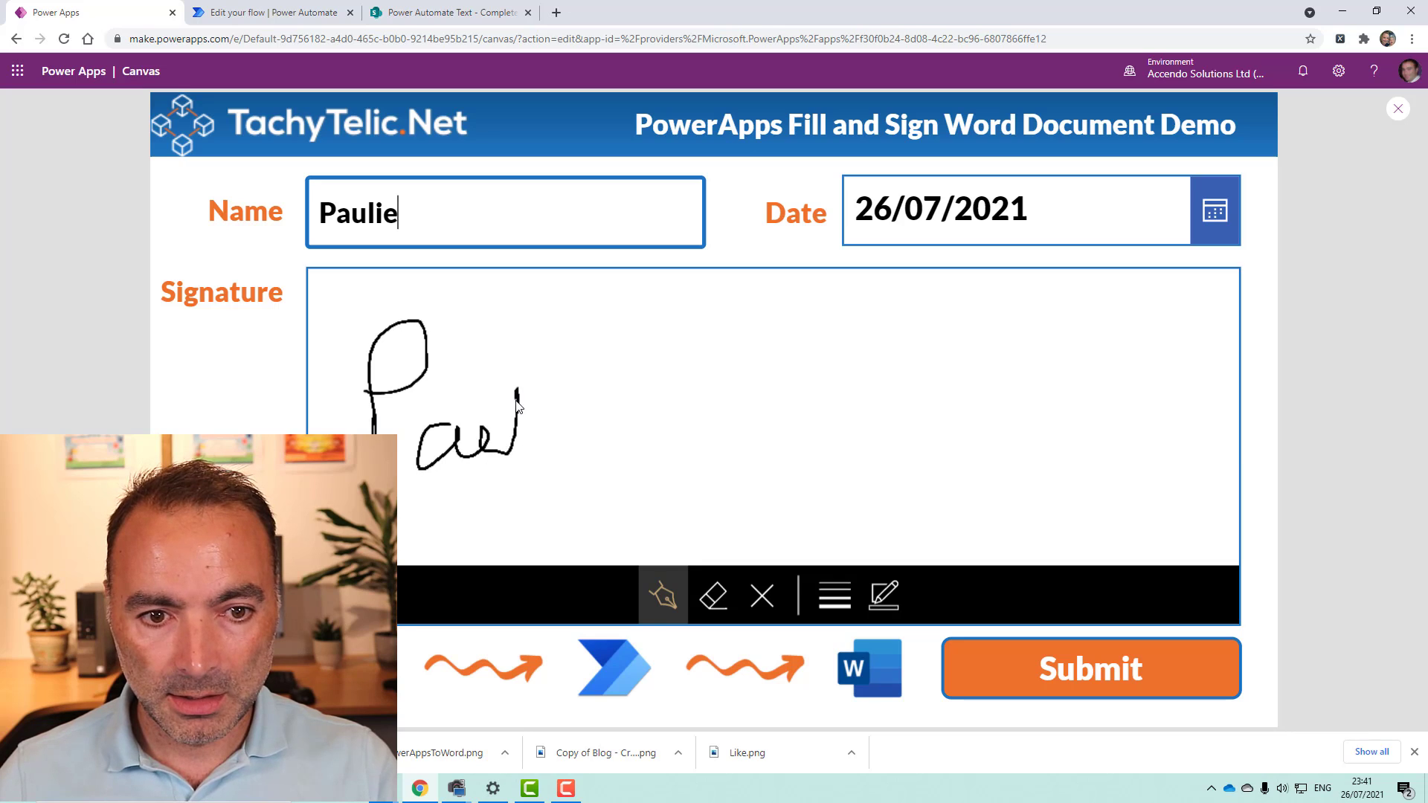
pyautogui.click(716, 595)
pyautogui.click(762, 595)
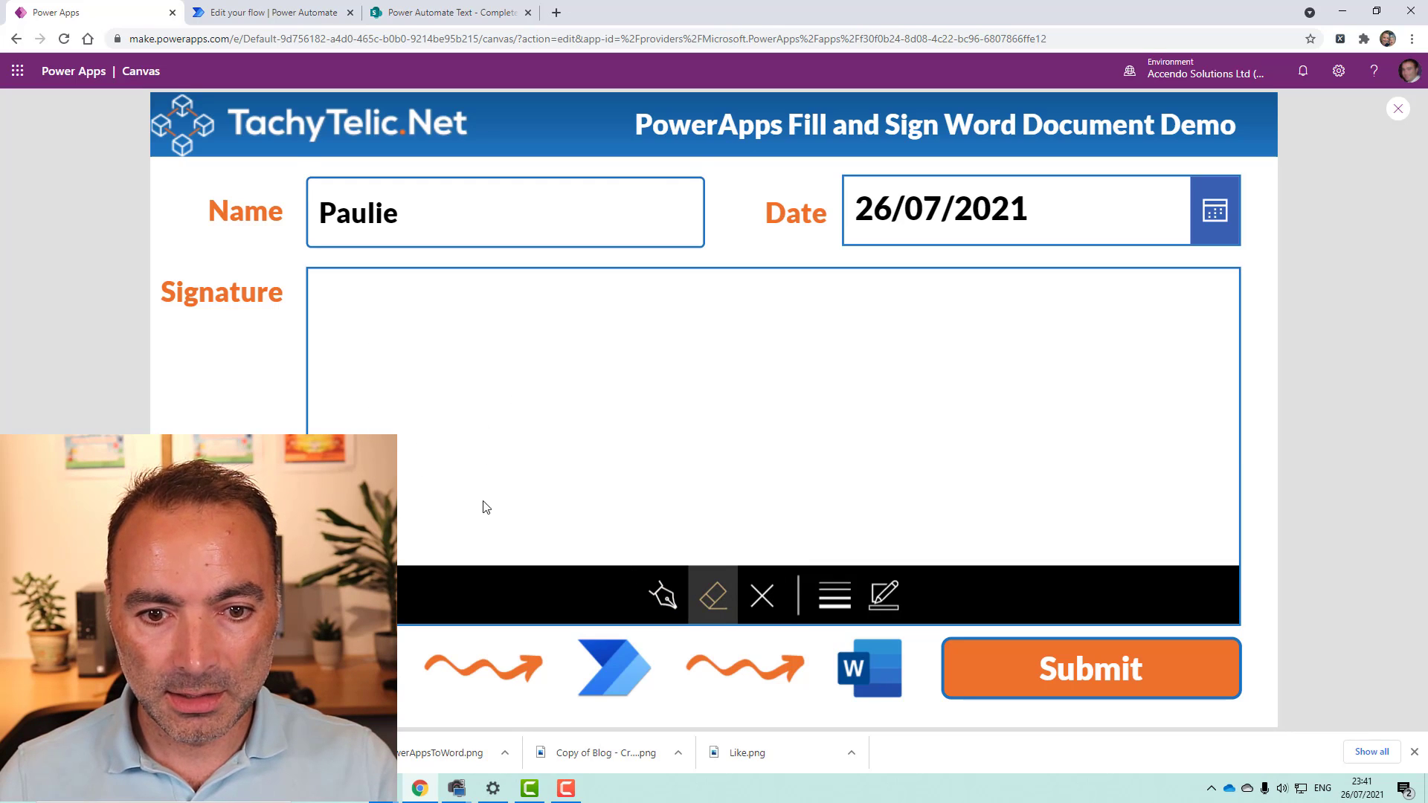
pyautogui.click(662, 595)
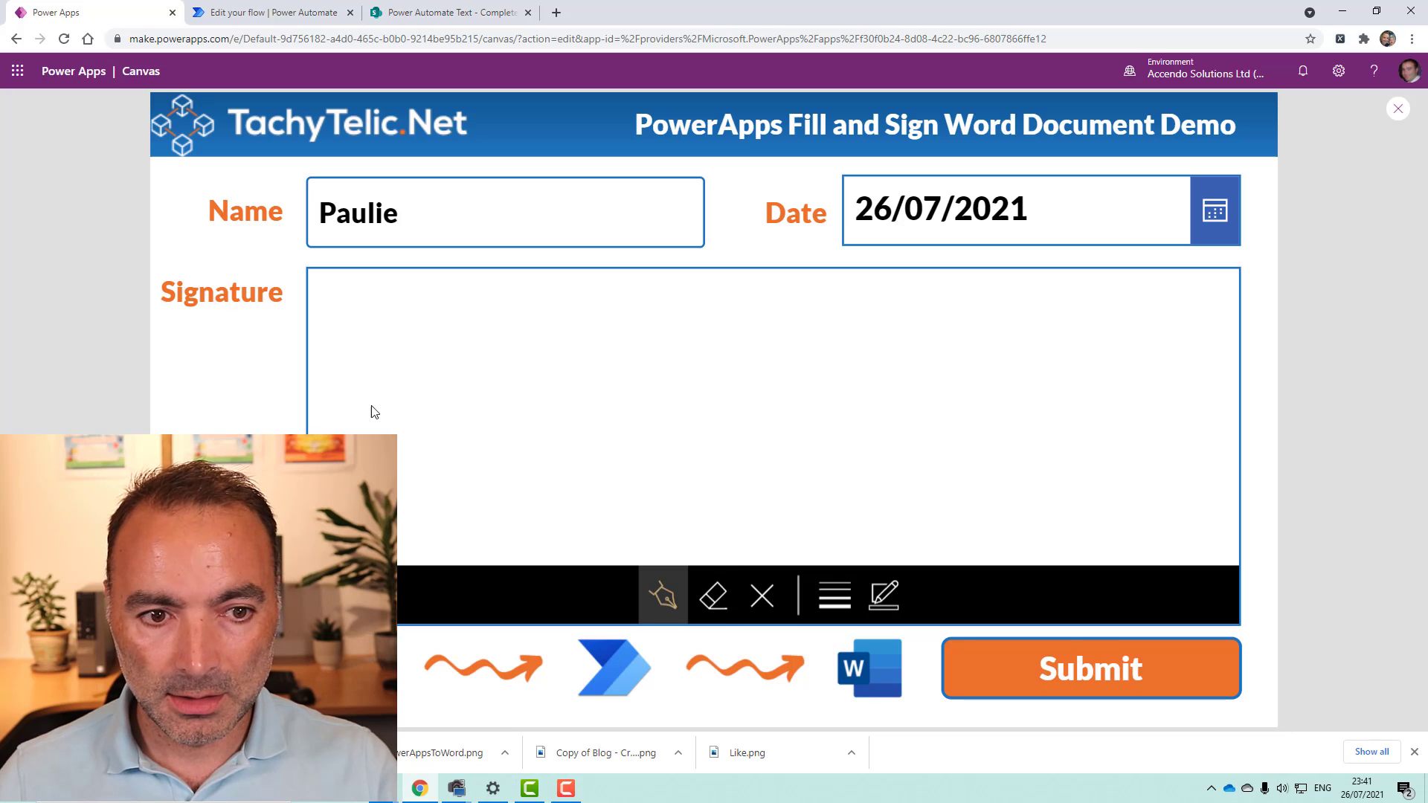
pyautogui.moveTo(374, 412)
pyautogui.mouseDown()
pyautogui.moveTo(421, 423)
pyautogui.moveTo(542, 409)
pyautogui.moveTo(569, 424)
pyautogui.moveTo(601, 407)
pyautogui.moveTo(646, 430)
pyautogui.mouseUp()
pyautogui.click(569, 382)
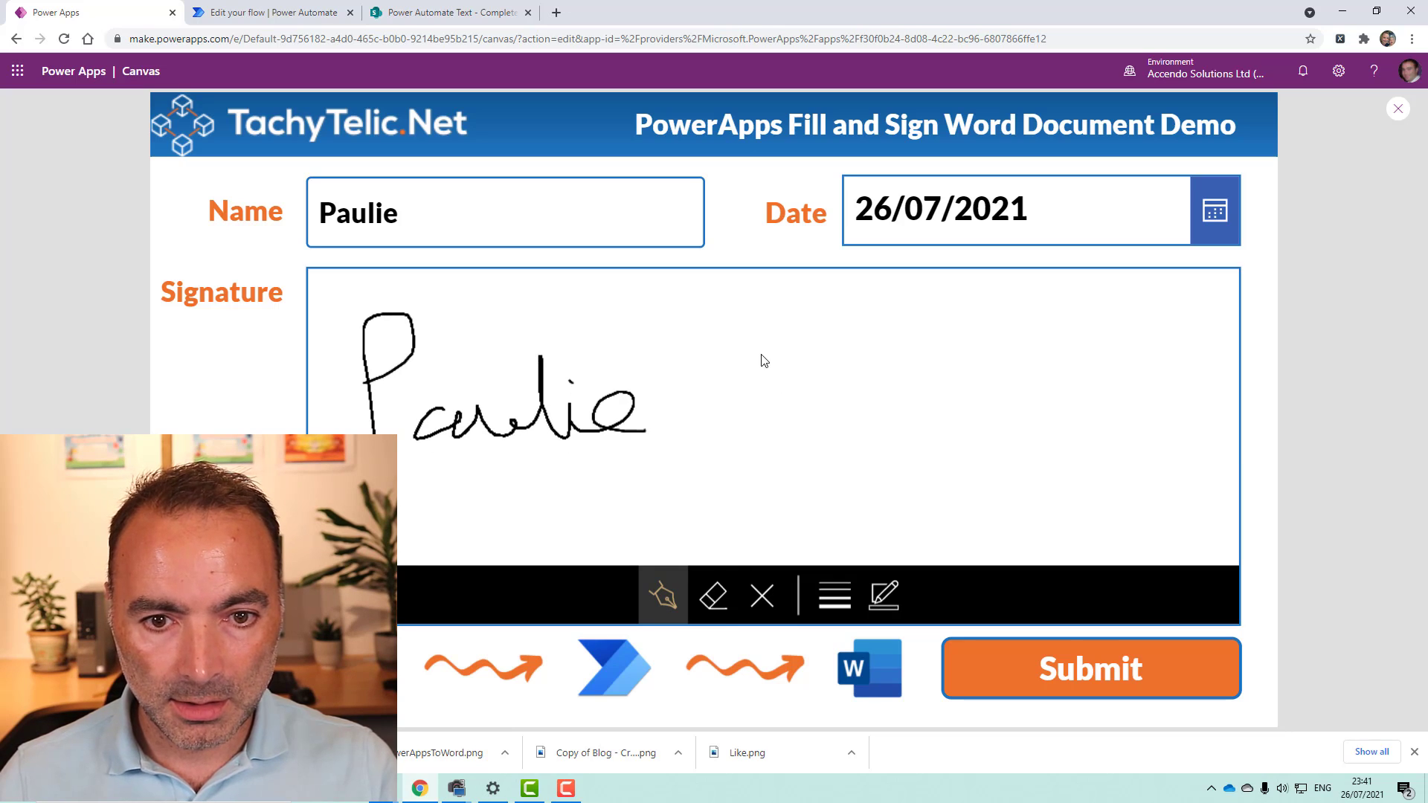
pyautogui.moveTo(762, 360); pyautogui.dragTo(774, 350)
pyautogui.moveTo(770, 426); pyautogui.dragTo(821, 400)
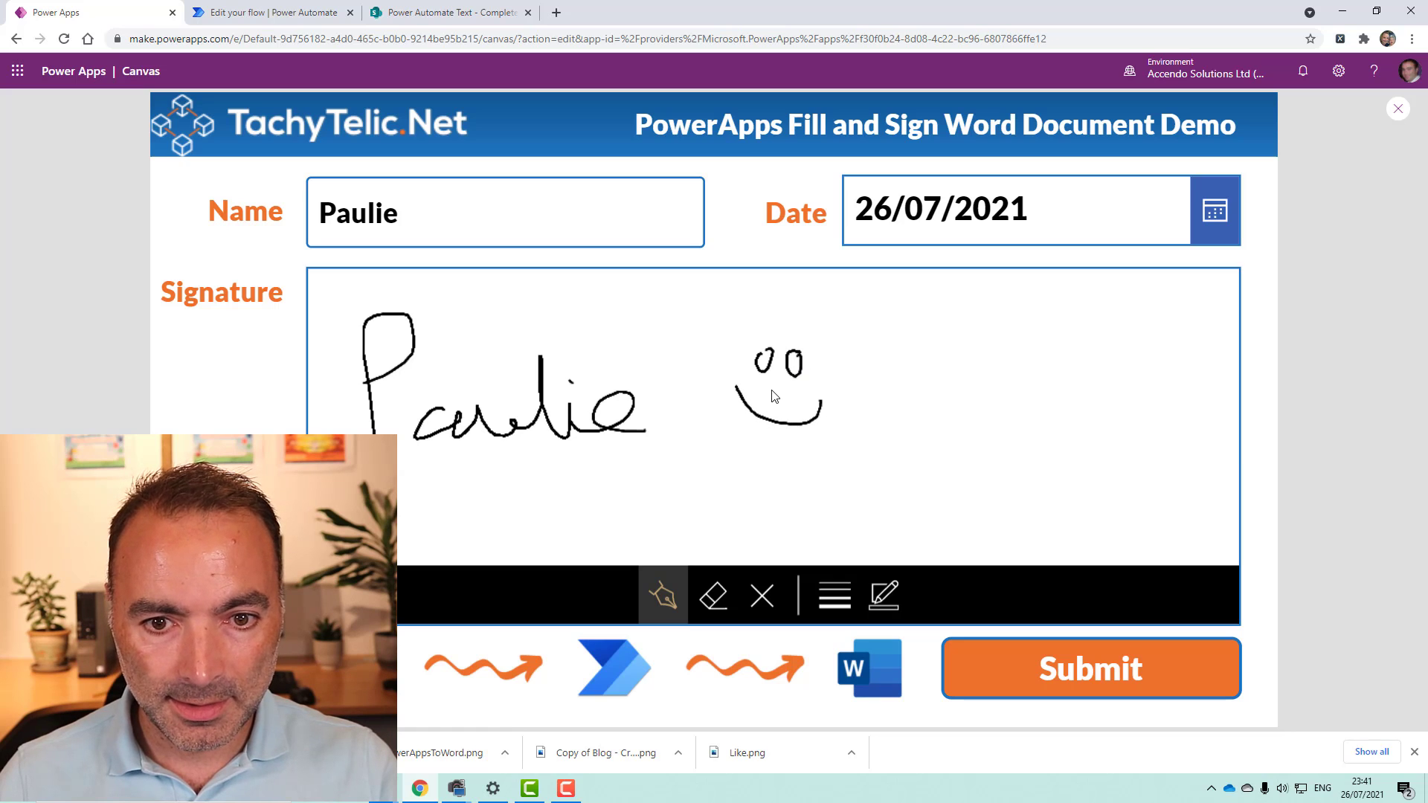
pyautogui.click(1034, 656)
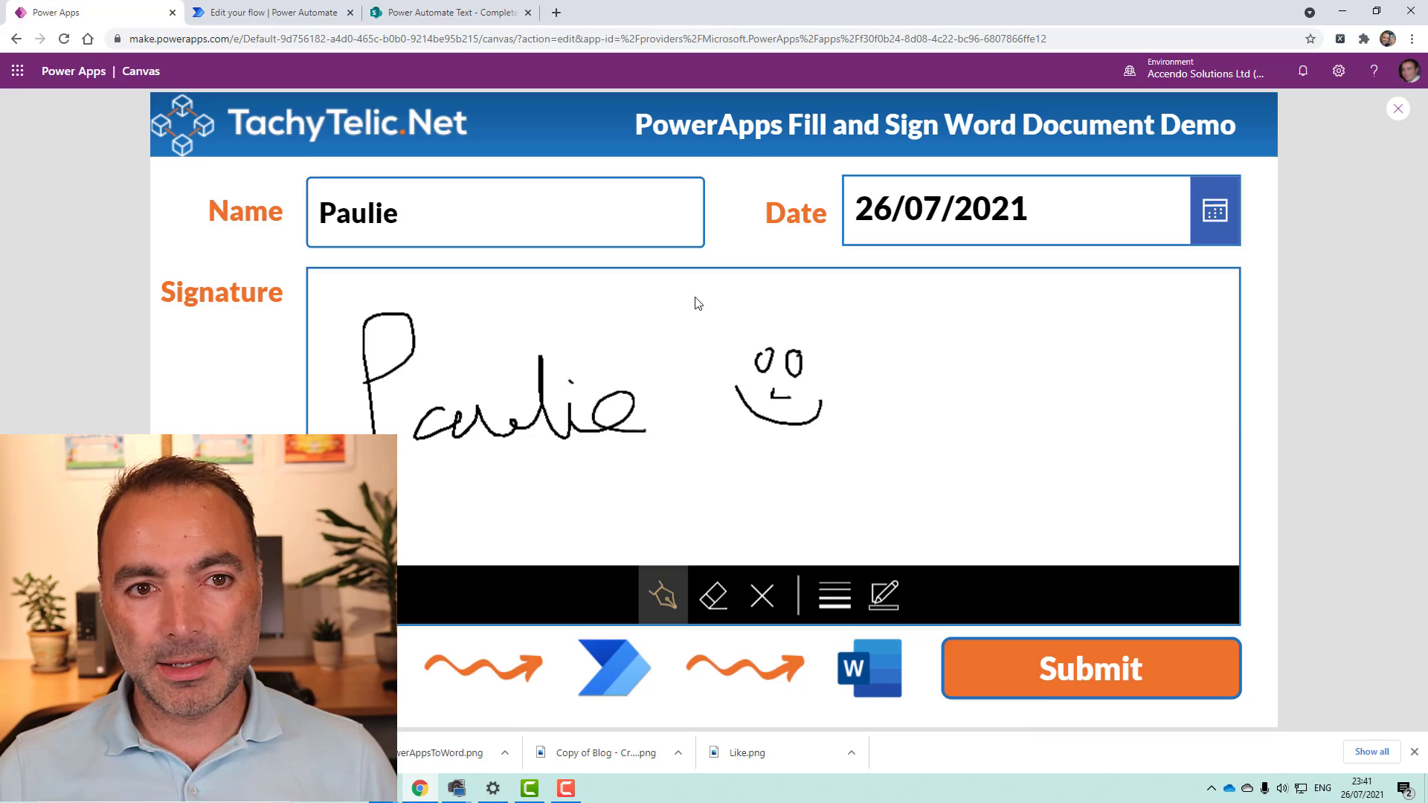
pyautogui.click(458, 23)
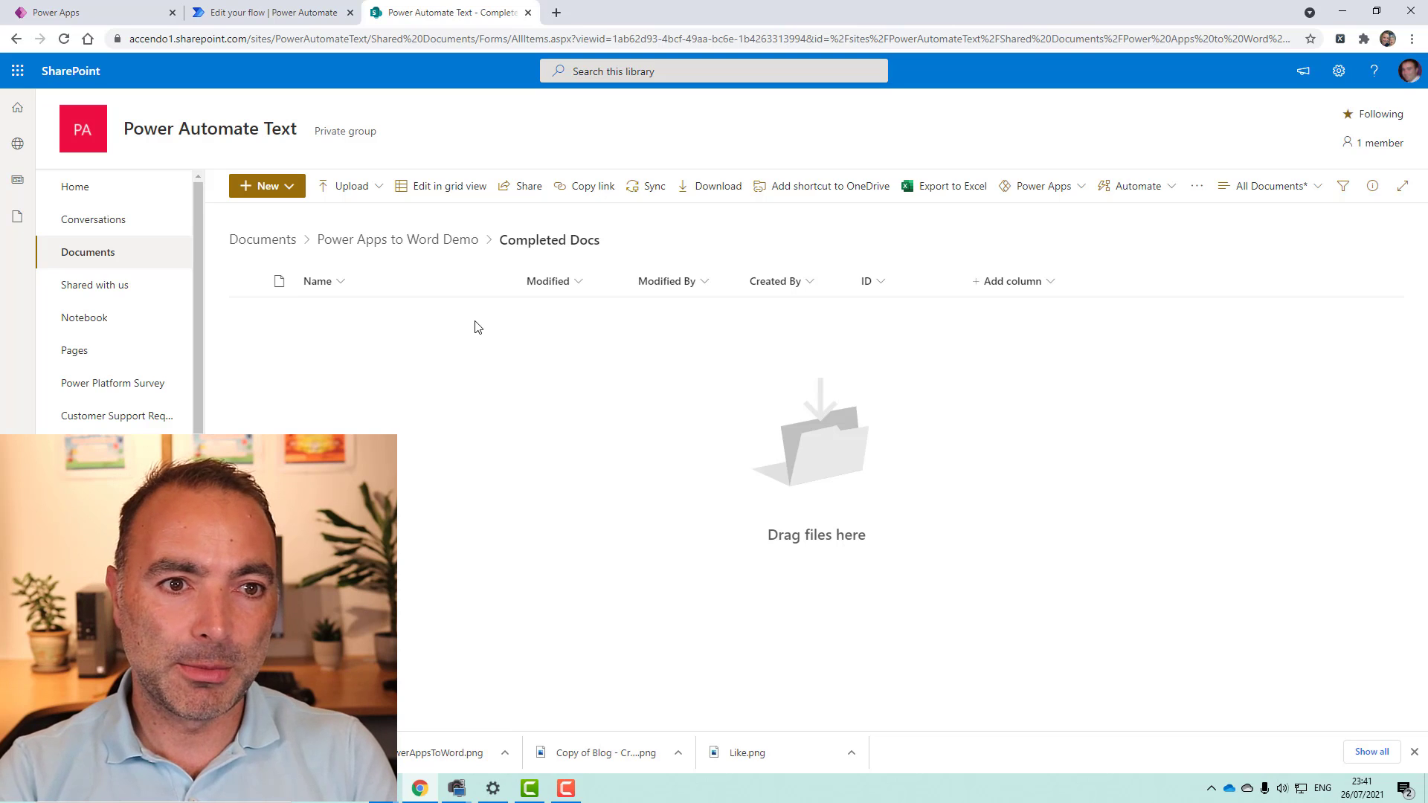
# Save the Power Automate flow and recheck Completed Docs for the new 2021-07-26 .docx file.
pyautogui.click(264, 13)
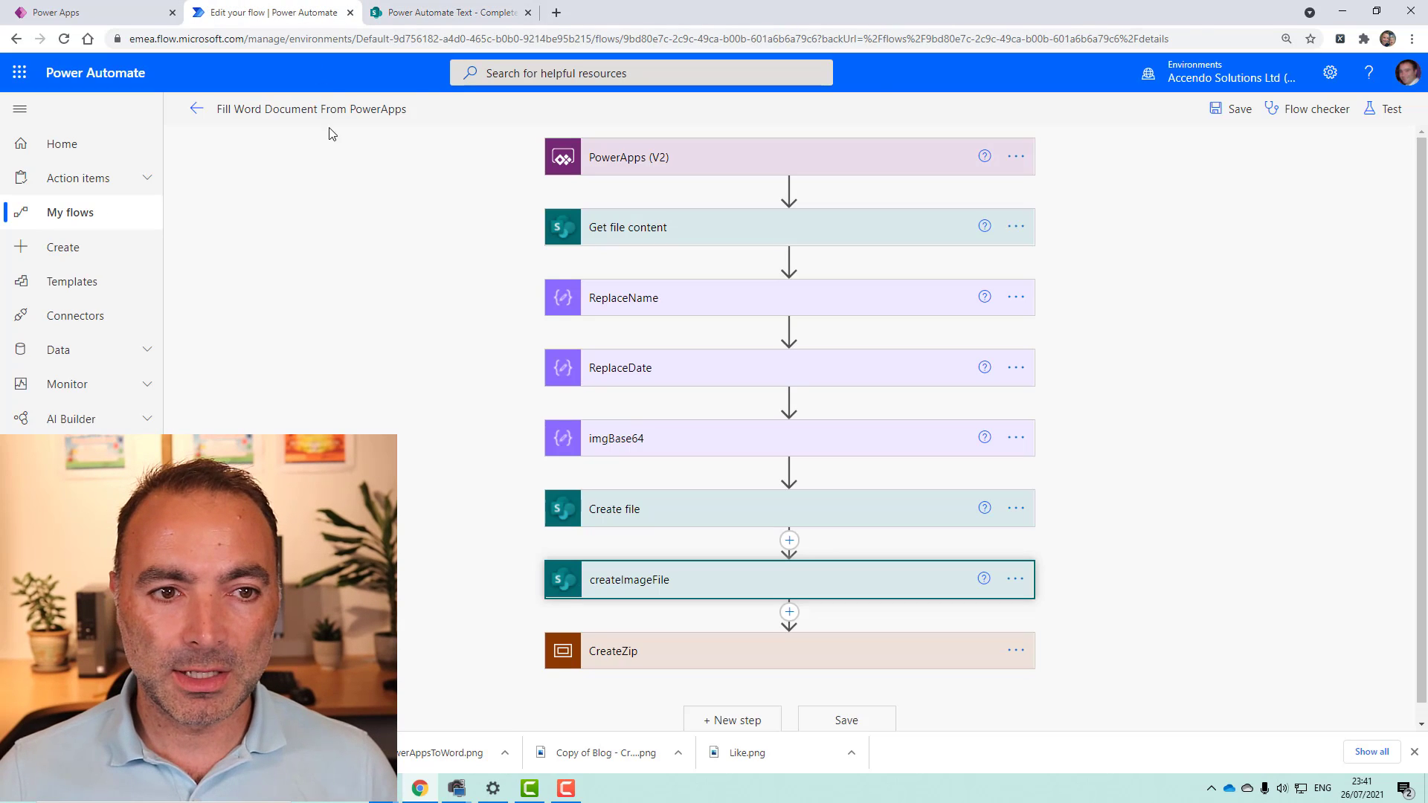
pyautogui.click(196, 109)
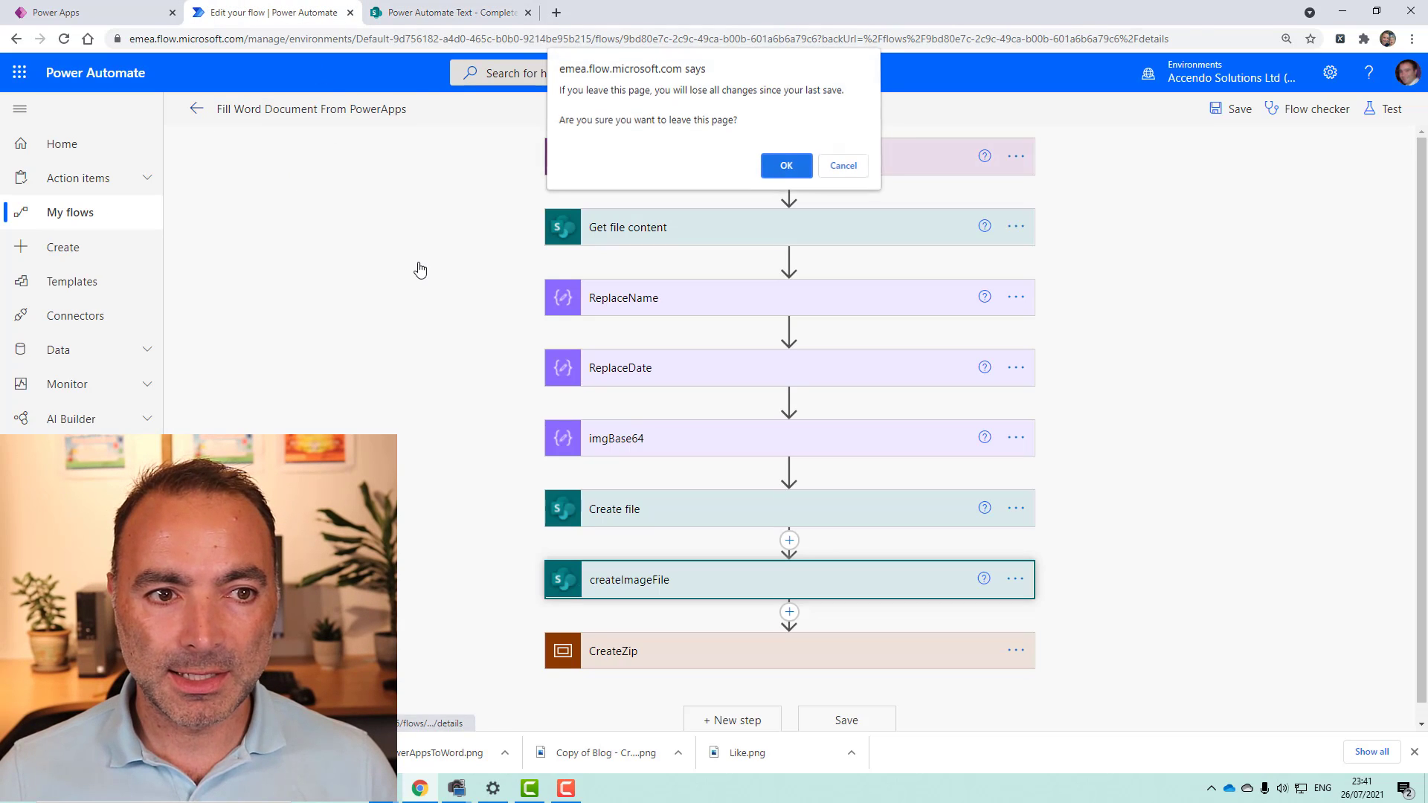
pyautogui.click(846, 167)
pyautogui.click(1239, 110)
pyautogui.click(495, 14)
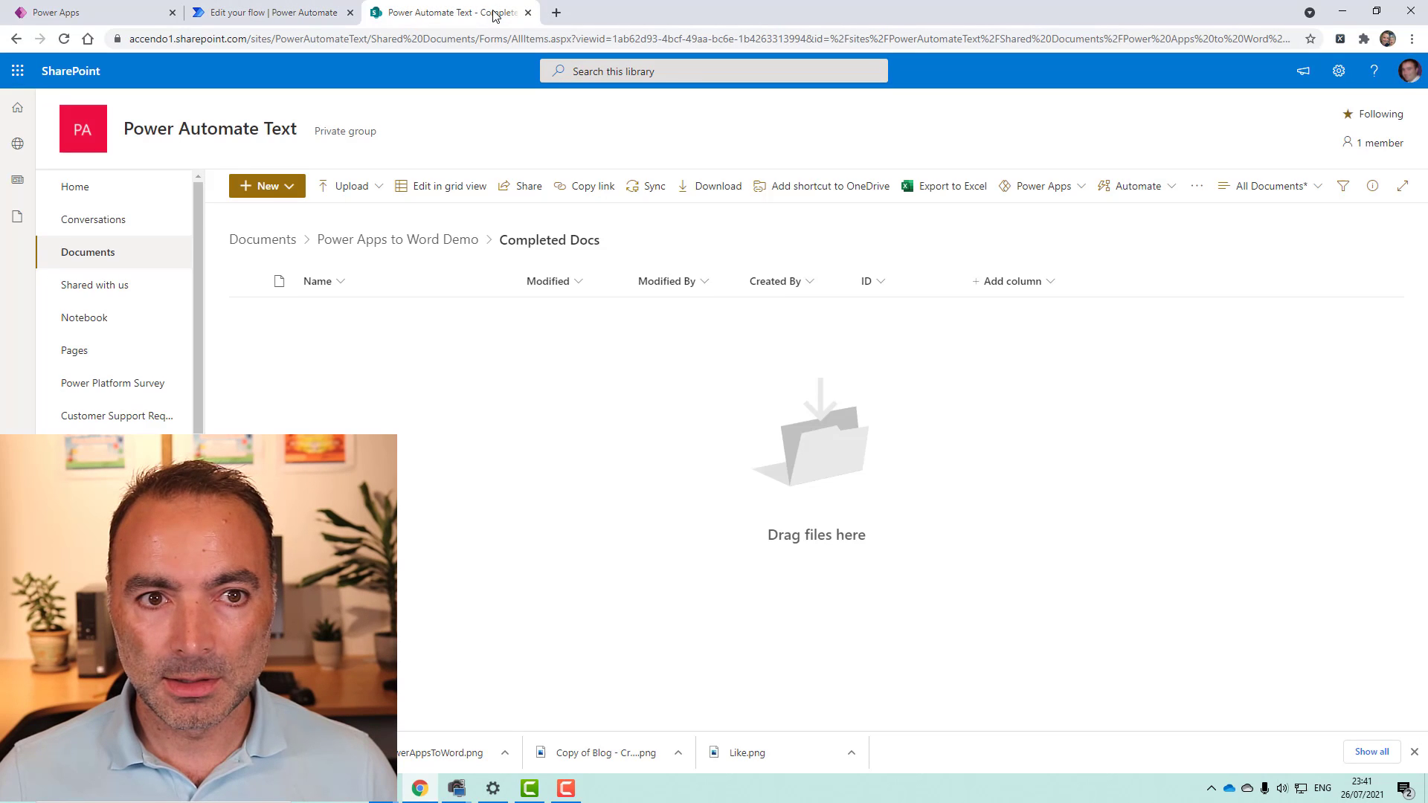
pyautogui.click(298, 13)
pyautogui.click(197, 109)
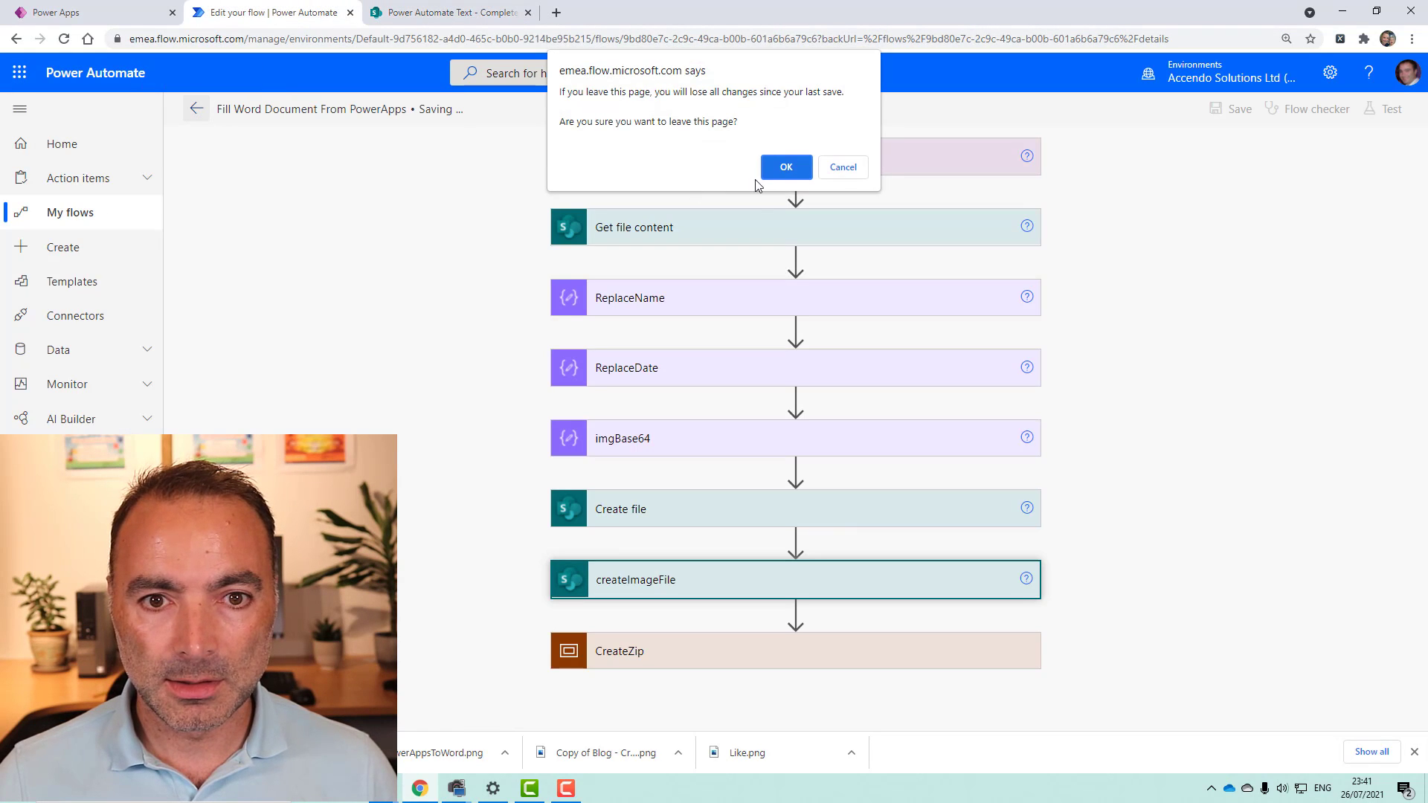
pyautogui.click(786, 162)
pyautogui.click(461, 13)
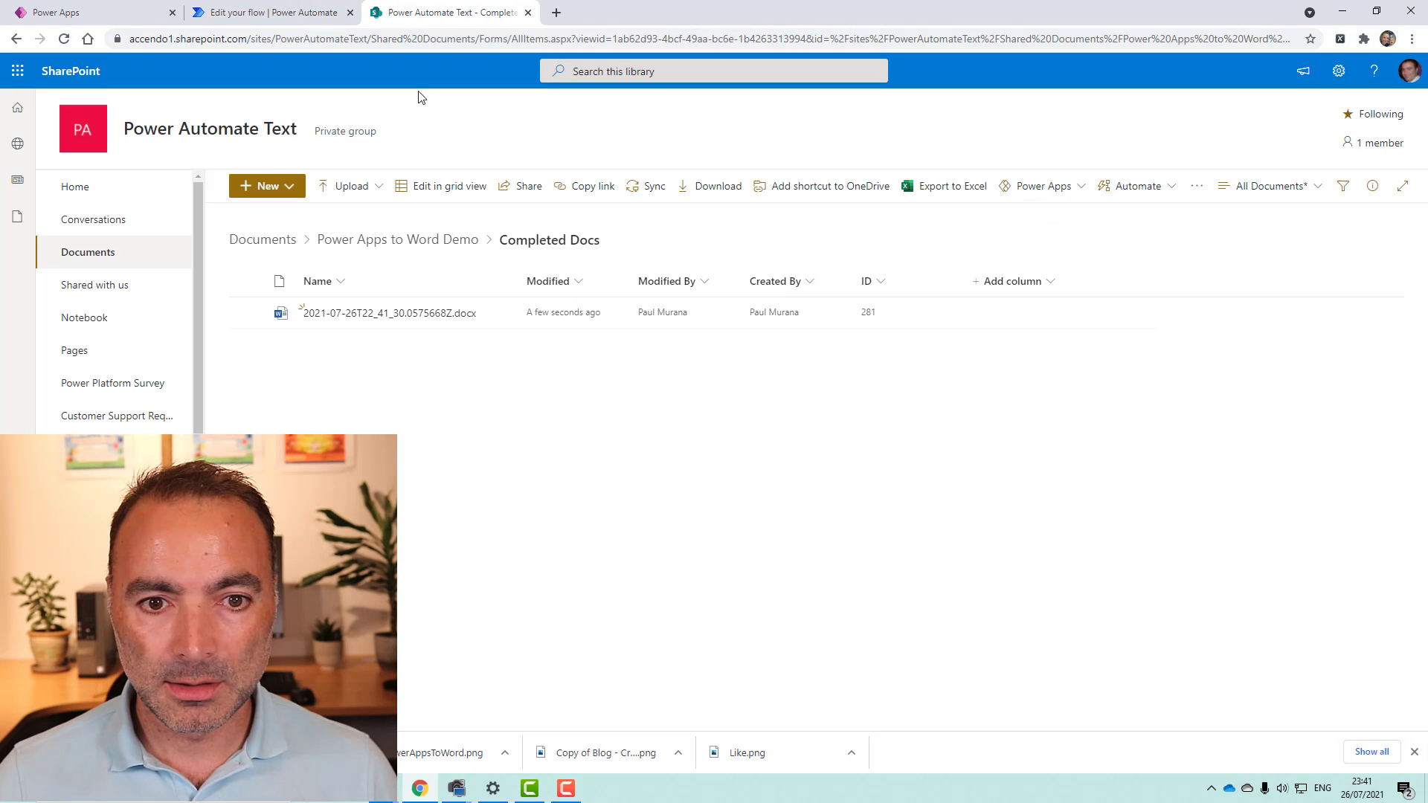
pyautogui.click(436, 315)
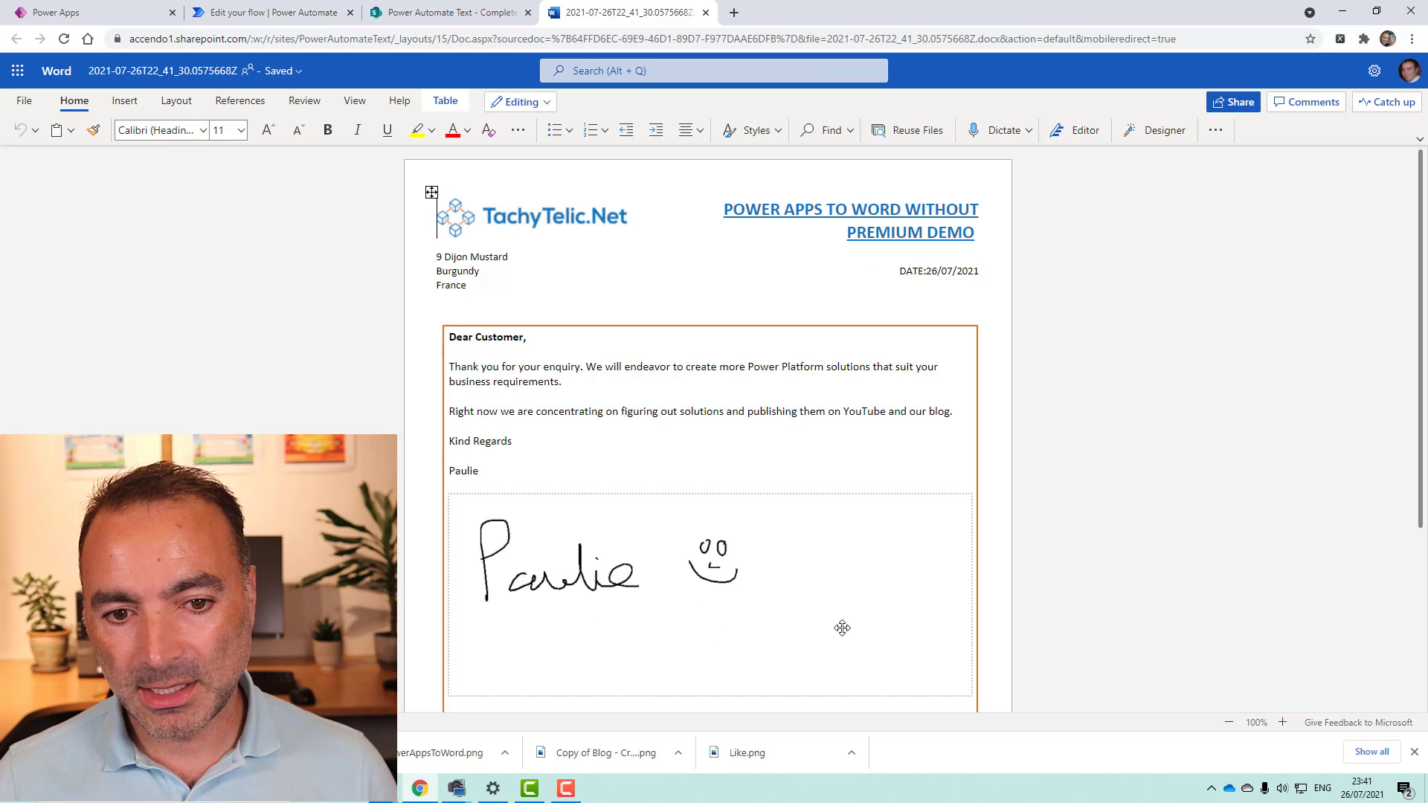
pyautogui.scroll(-5, 1078, 618)
pyautogui.scroll(5, 1070, 621)
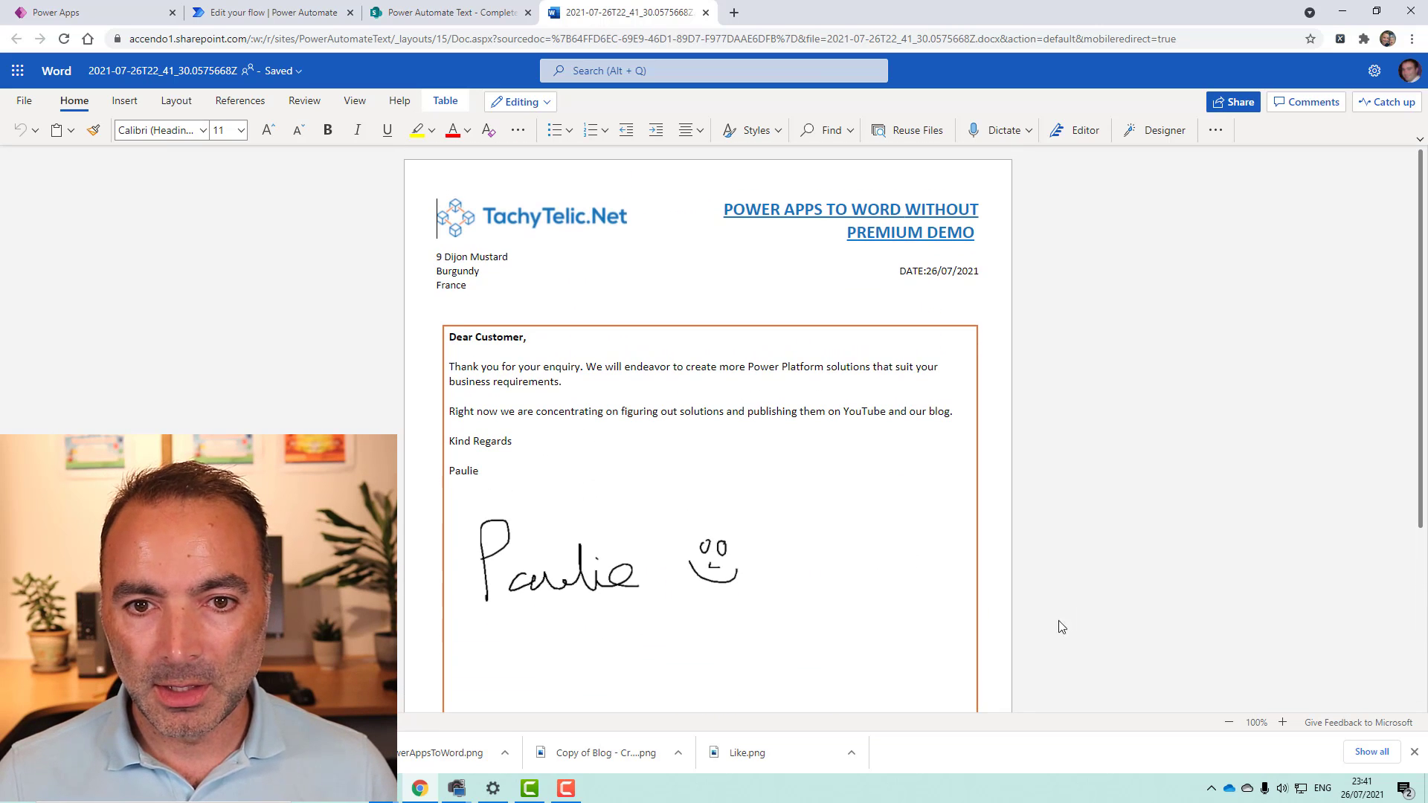
pyautogui.click(706, 13)
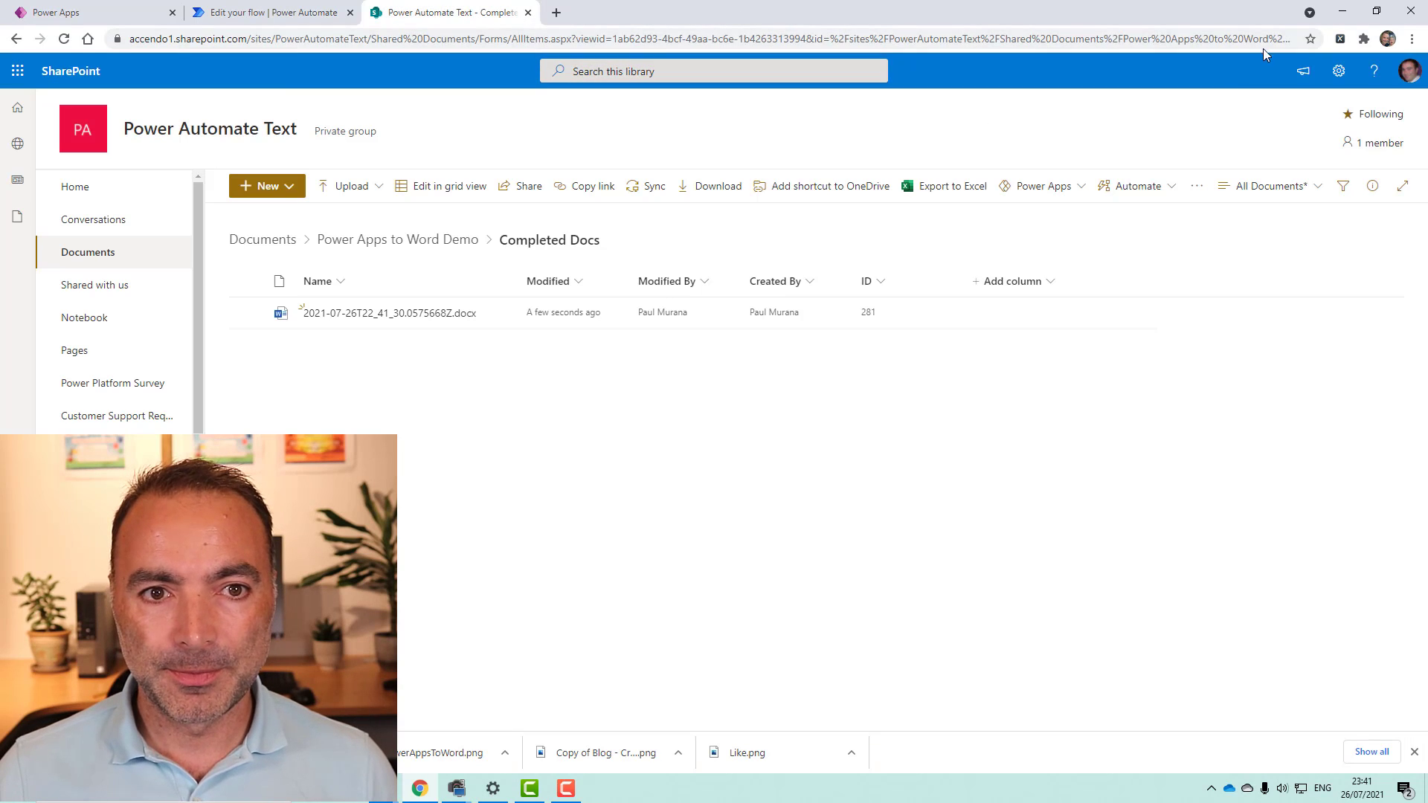
# Open Power Apps To Word Demo.docx from the desktop and select the date12345 placeholder text.
pyautogui.click(1343, 21)
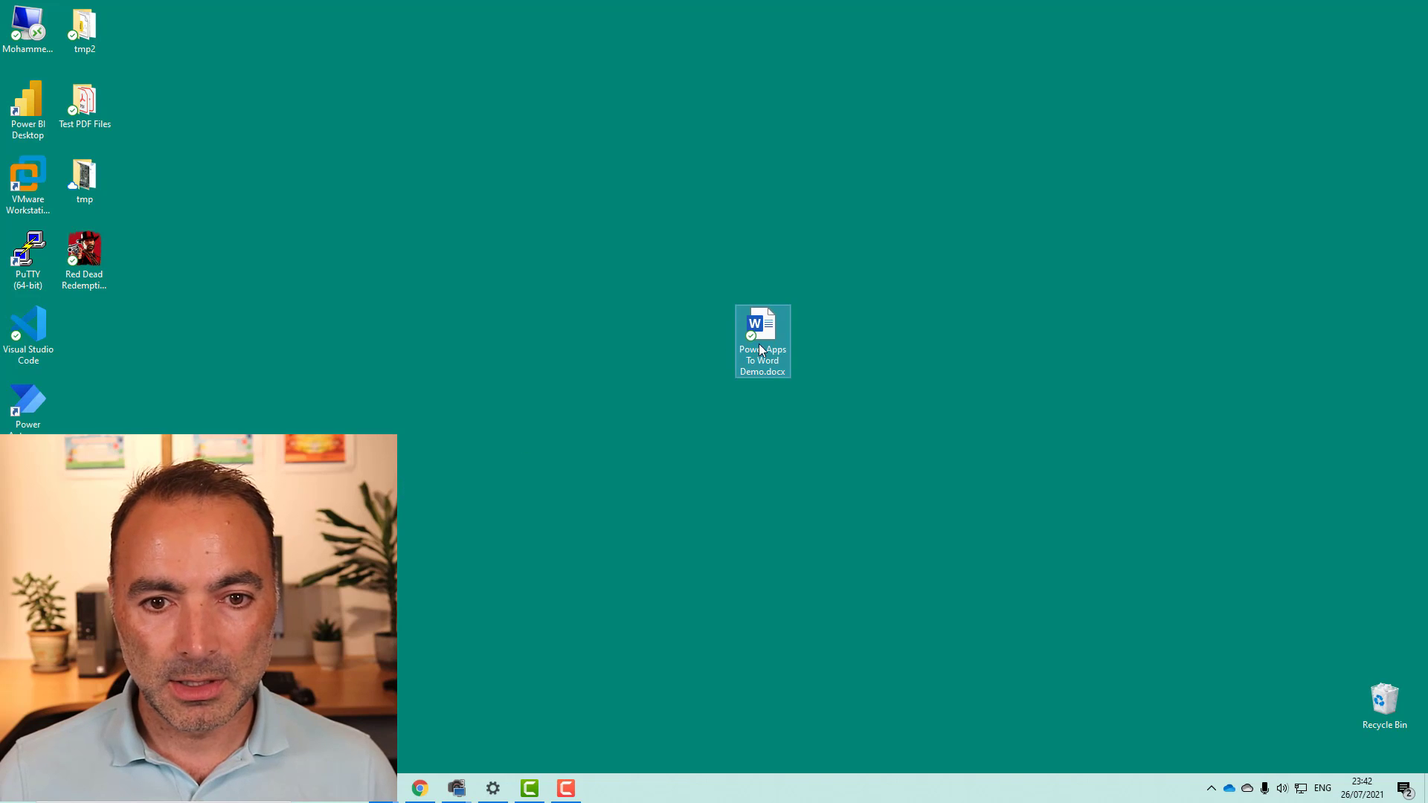
pyautogui.doubleClick(760, 339)
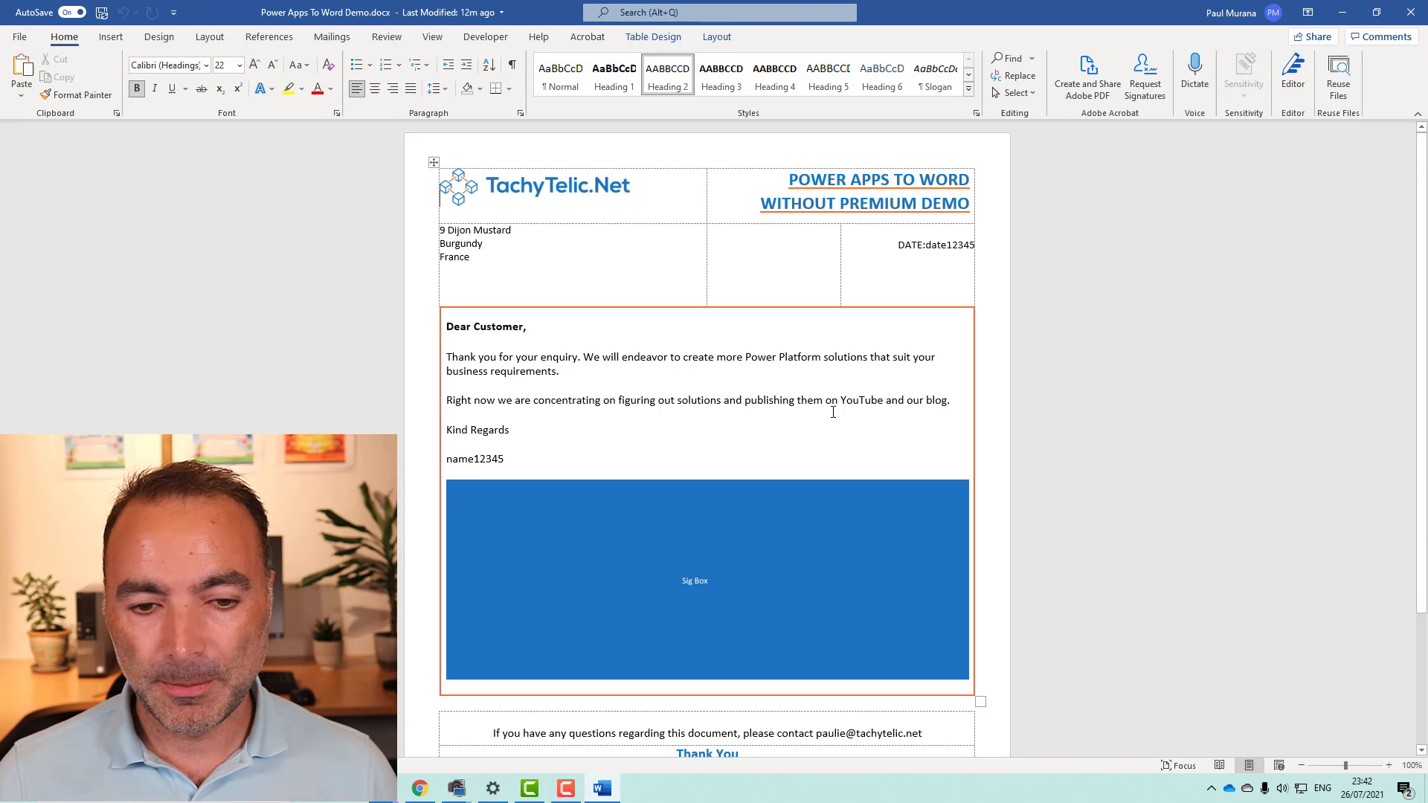
pyautogui.click(946, 254)
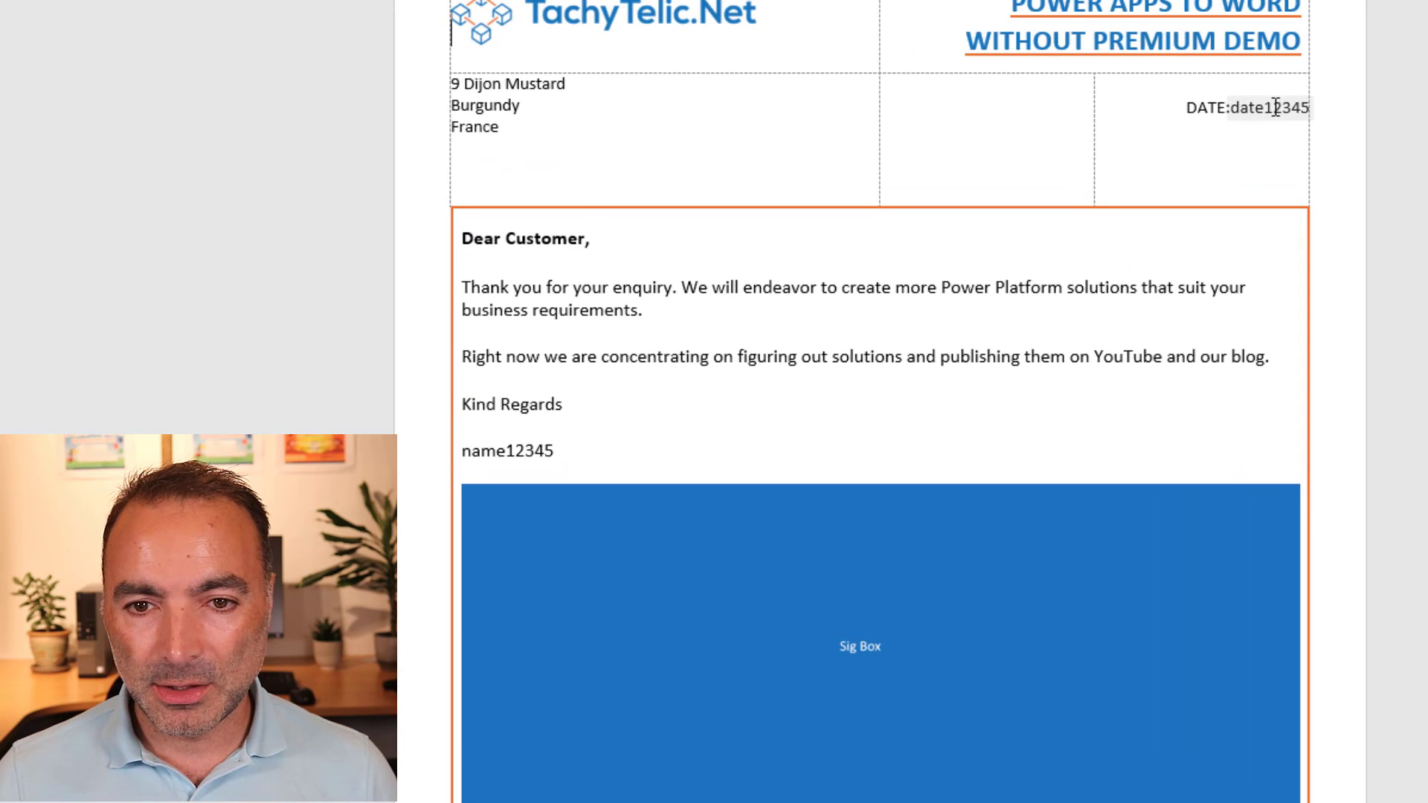
pyautogui.click(1244, 110)
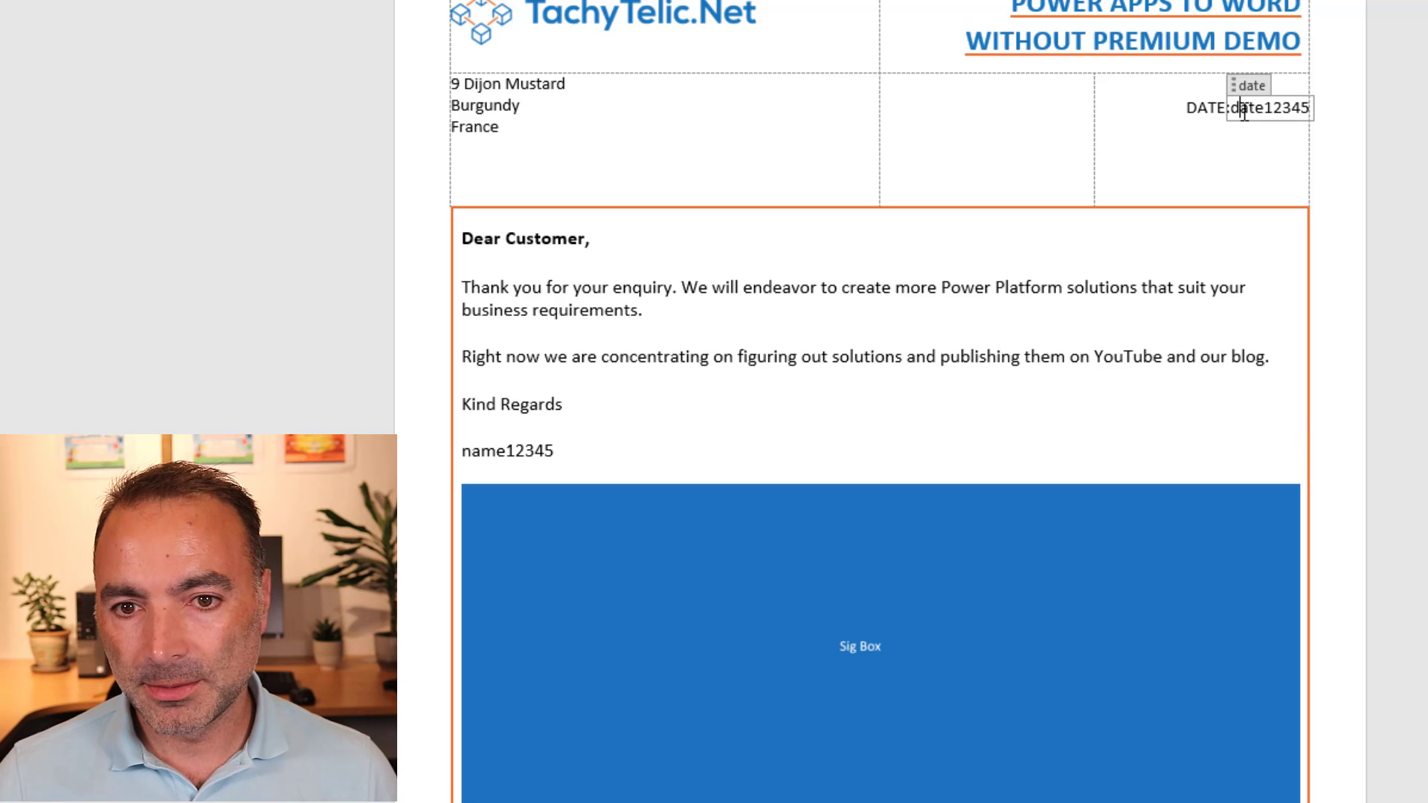
pyautogui.moveTo(1234, 110); pyautogui.dragTo(1298, 106)
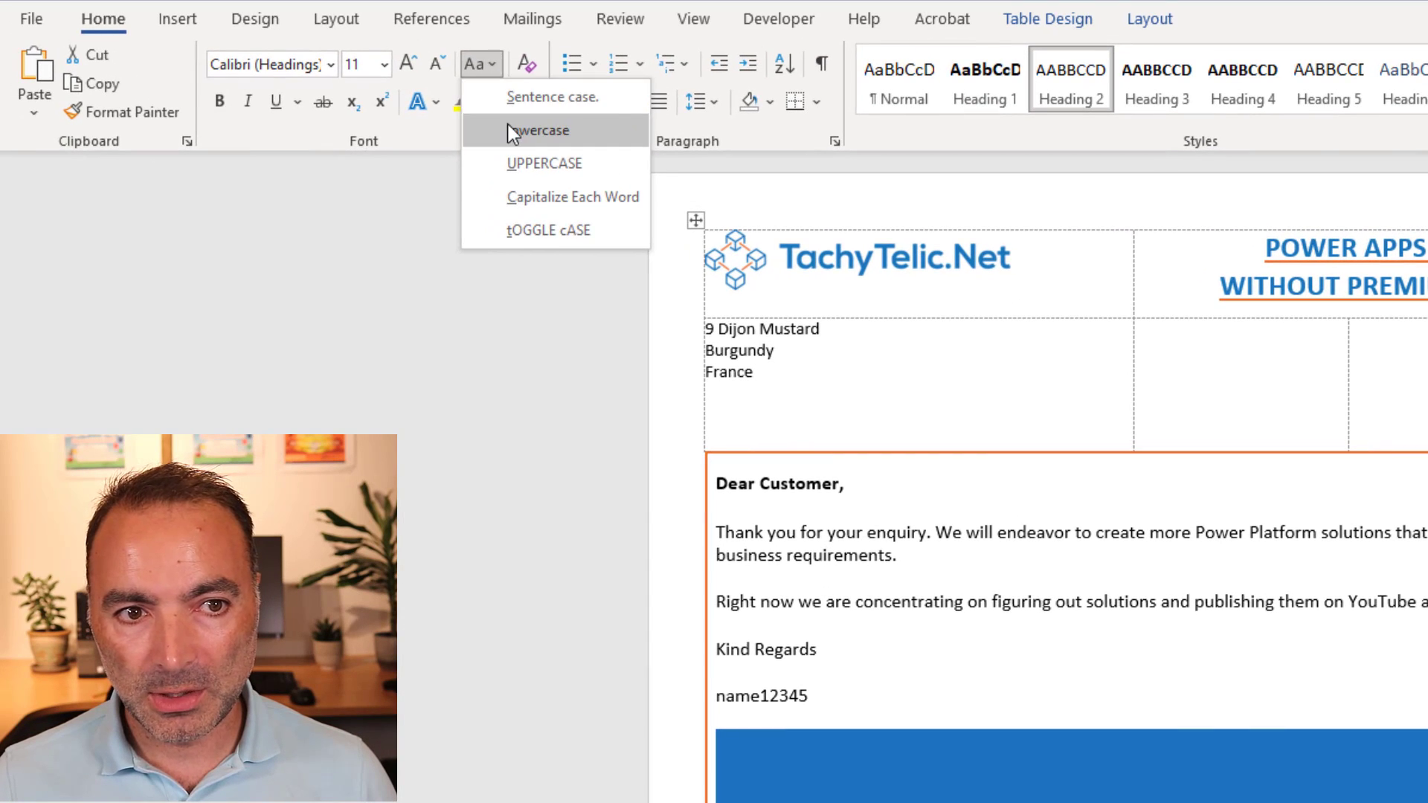
# Glance at the text case options, then inspect the name12345 placeholder and Sig Box image.
pyautogui.click(507, 127)
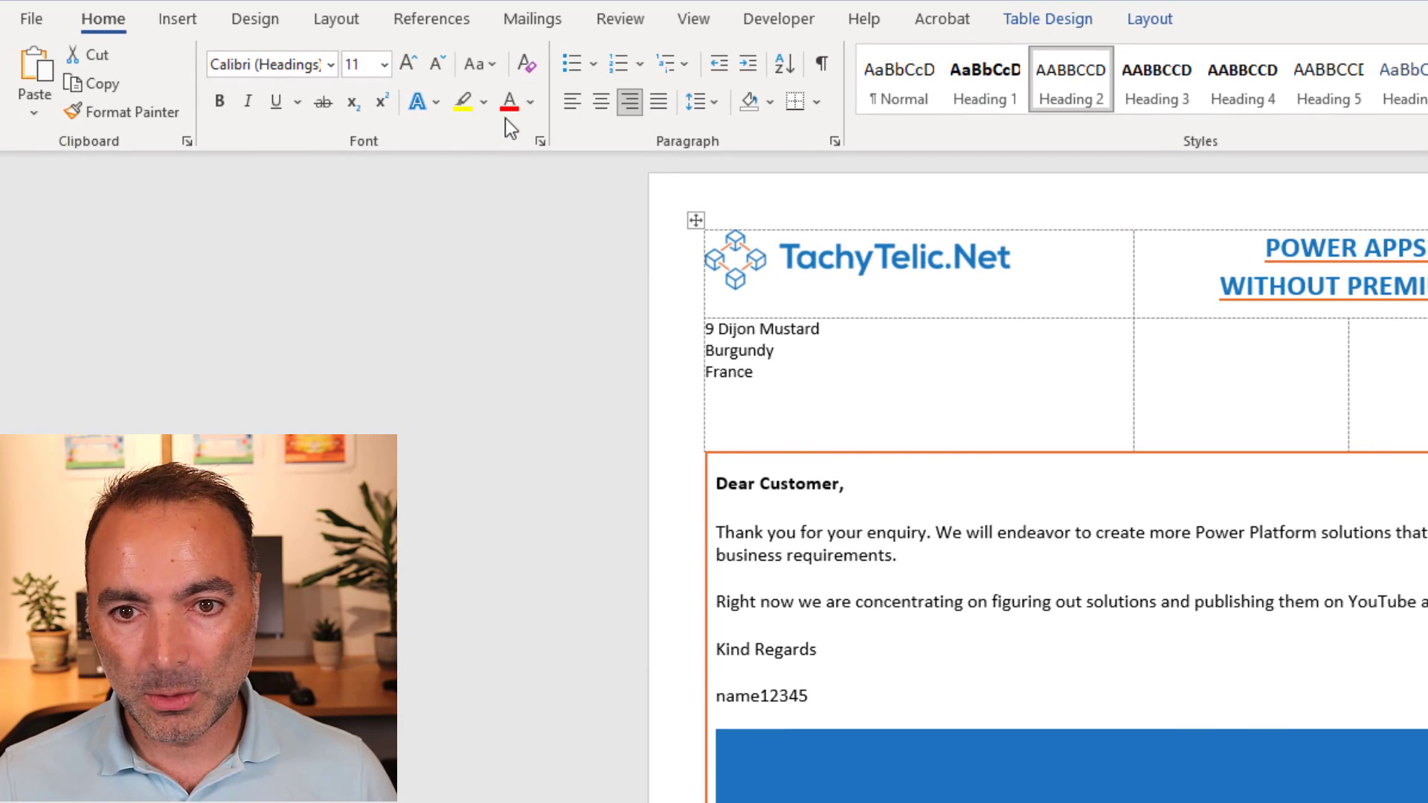
pyautogui.click(492, 68)
pyautogui.press('Escape')
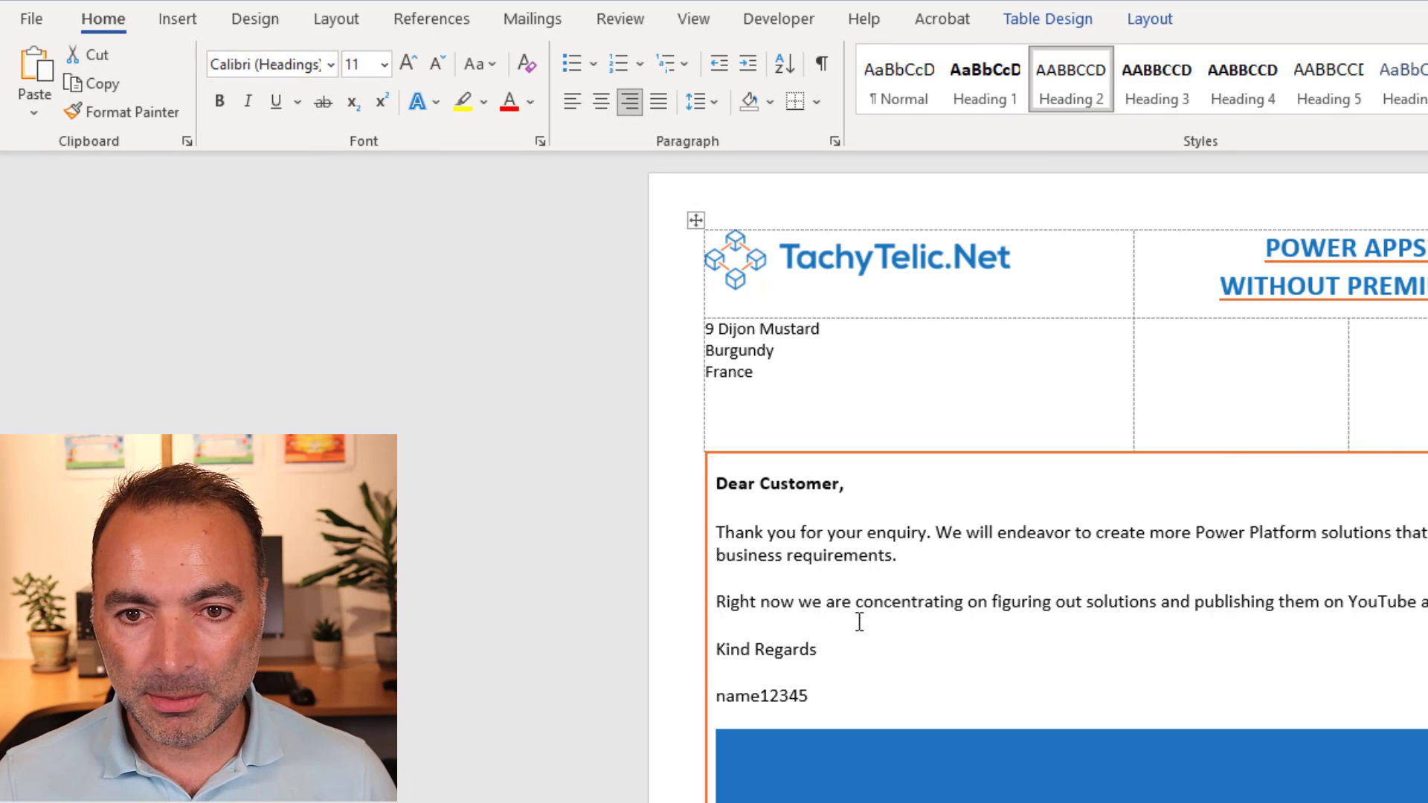
pyautogui.click(782, 695)
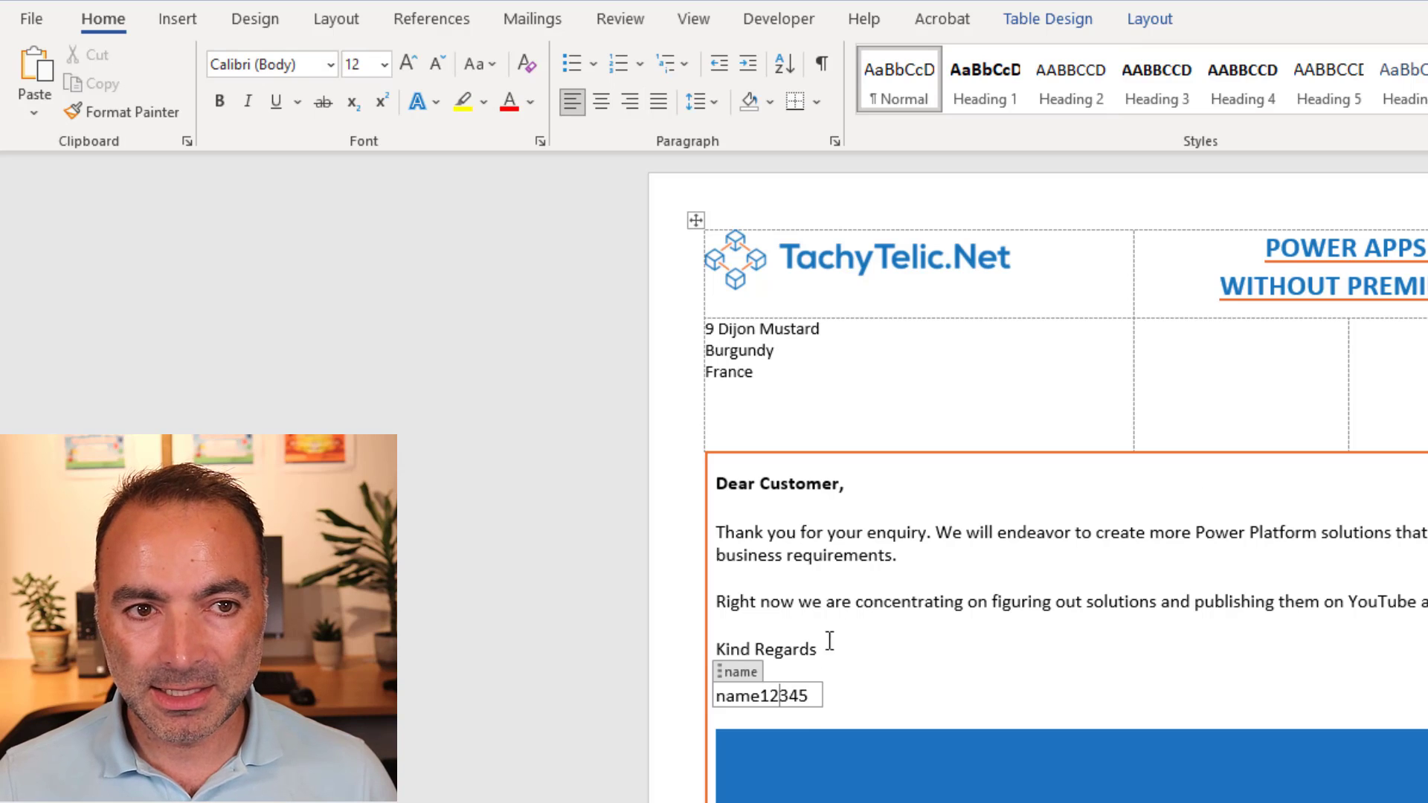
pyautogui.click(964, 738)
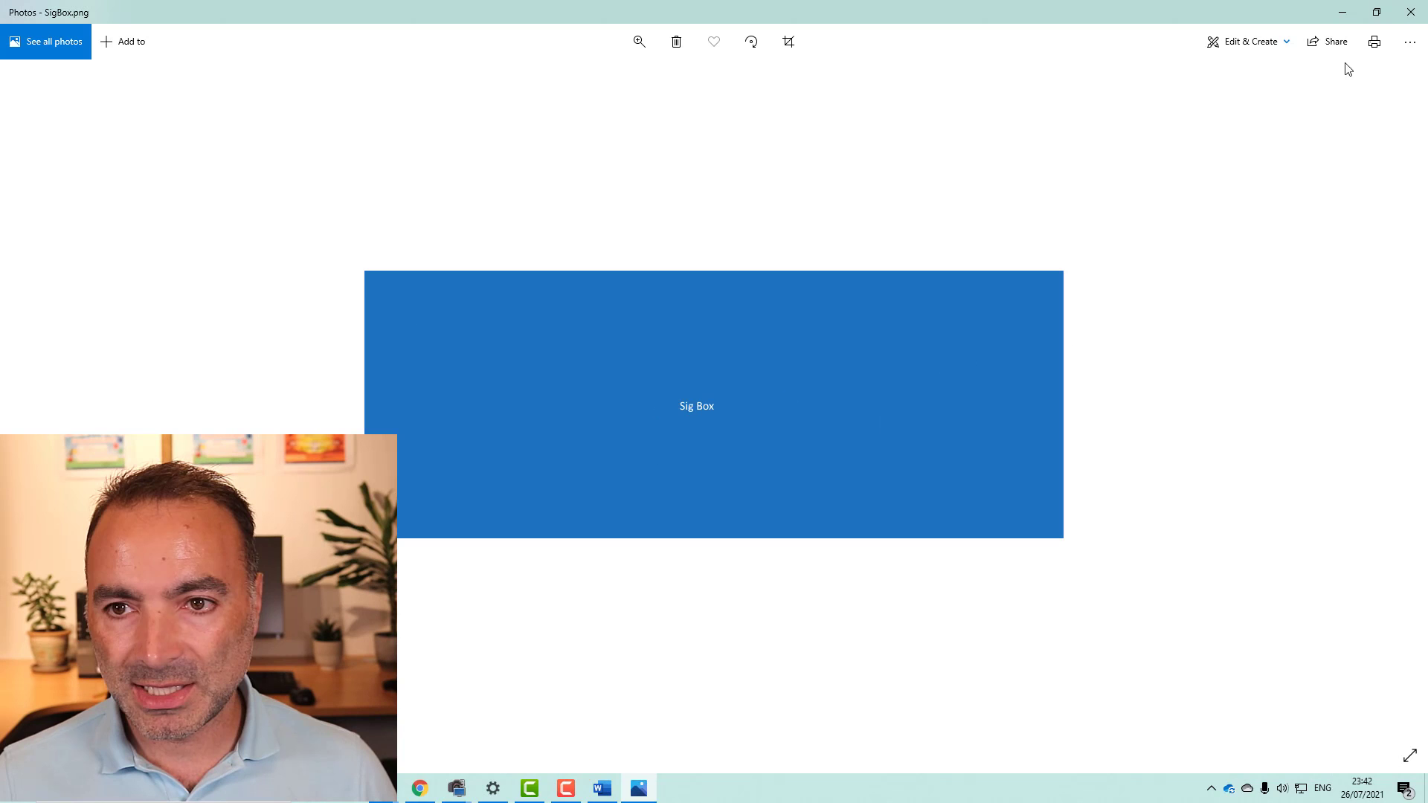
pyautogui.click(1411, 12)
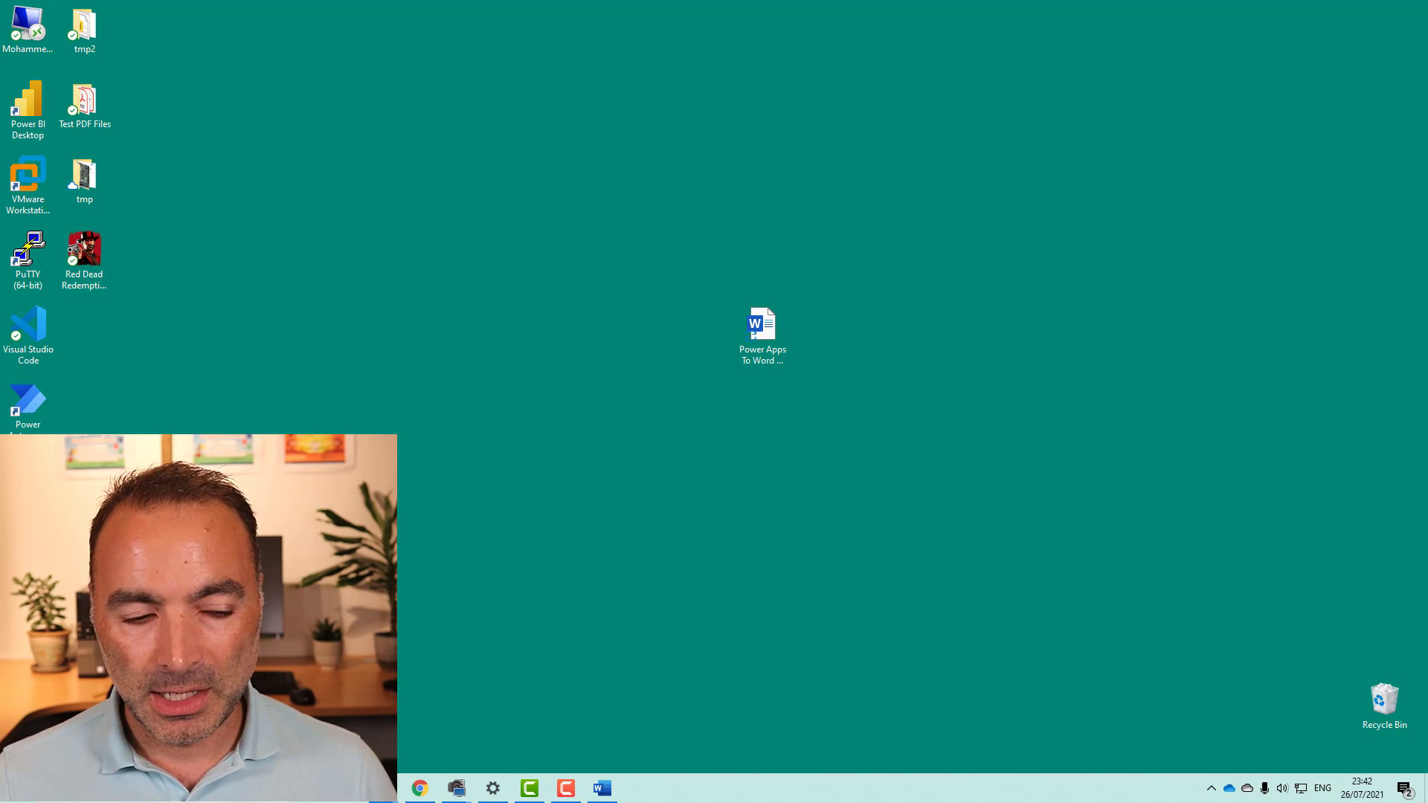
pyautogui.rightClick(89, 571)
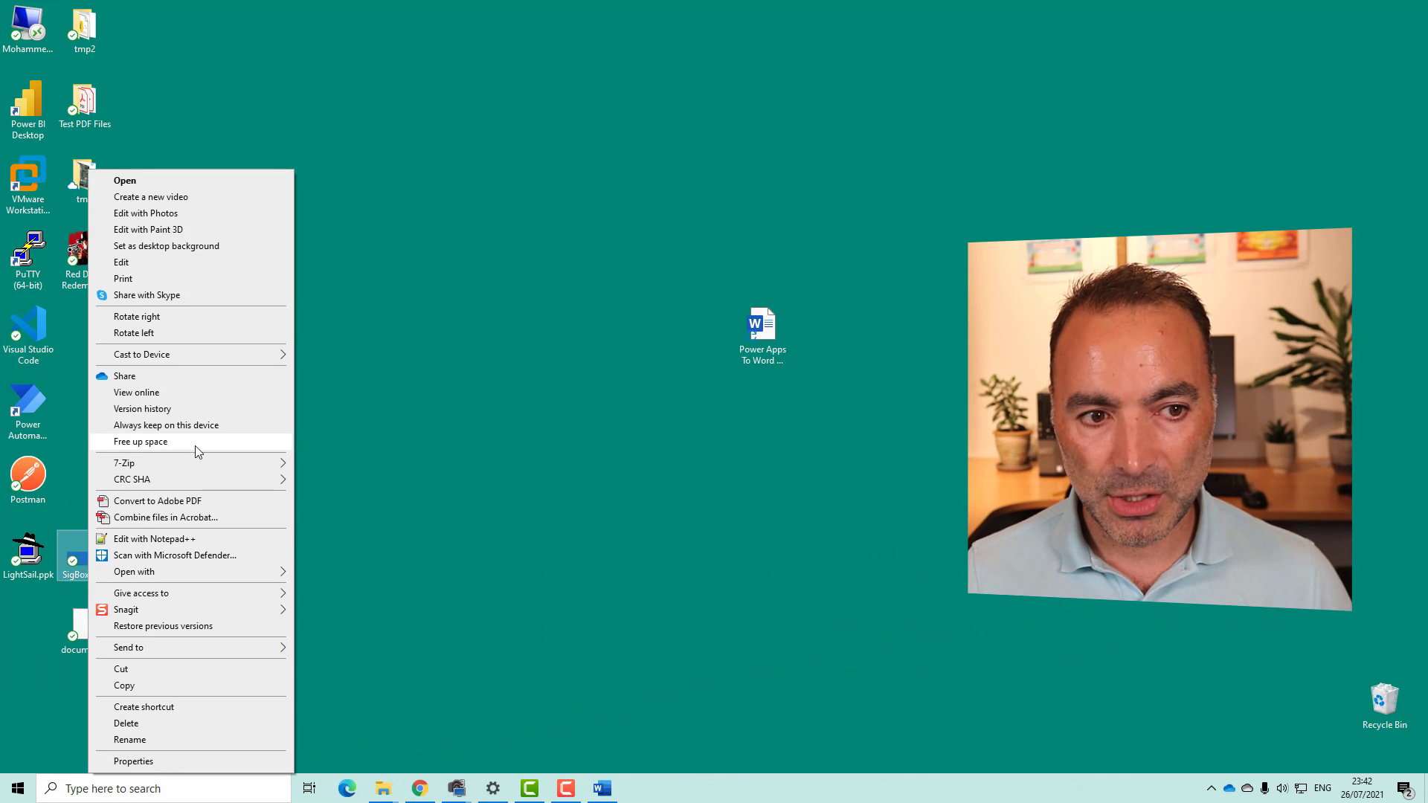
pyautogui.moveTo(186, 572)
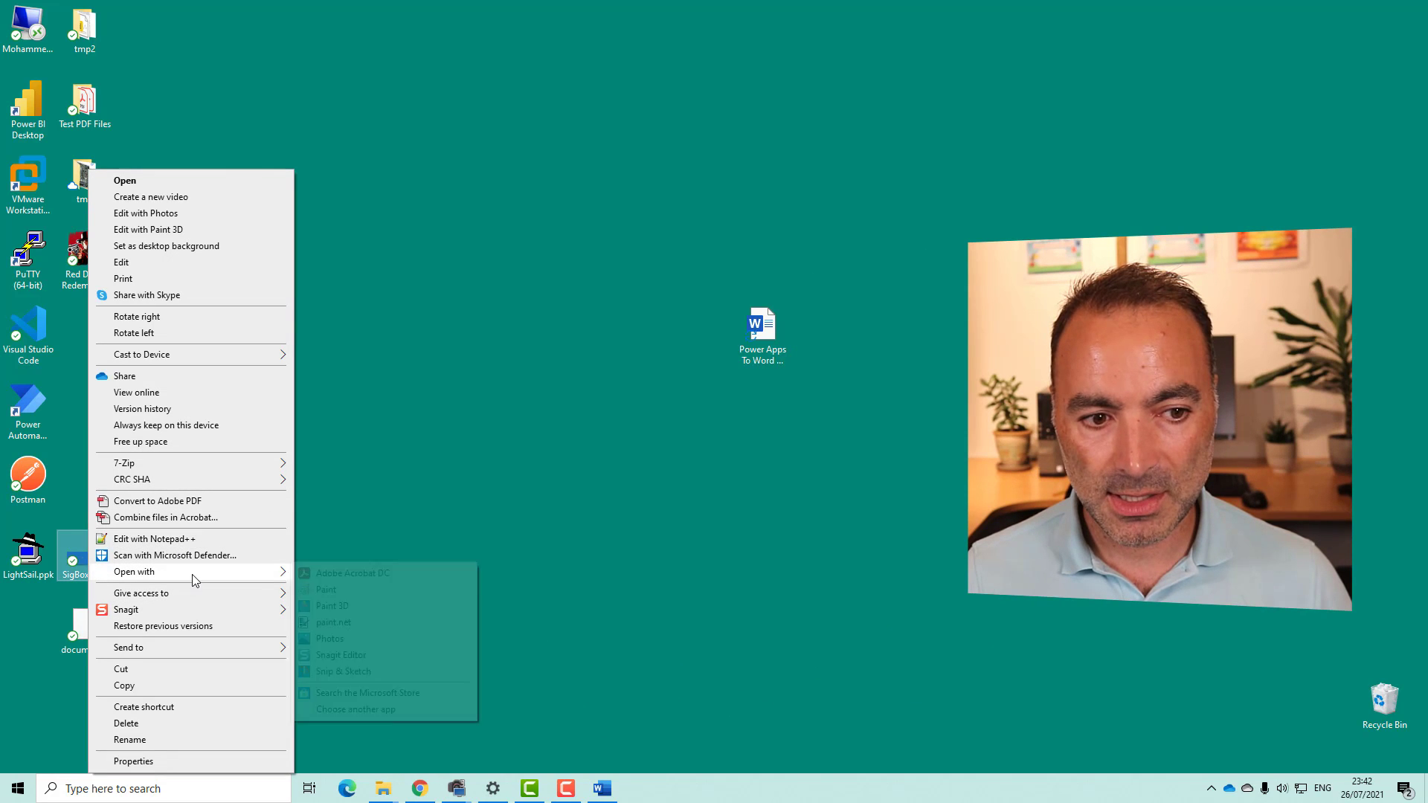
pyautogui.click(381, 622)
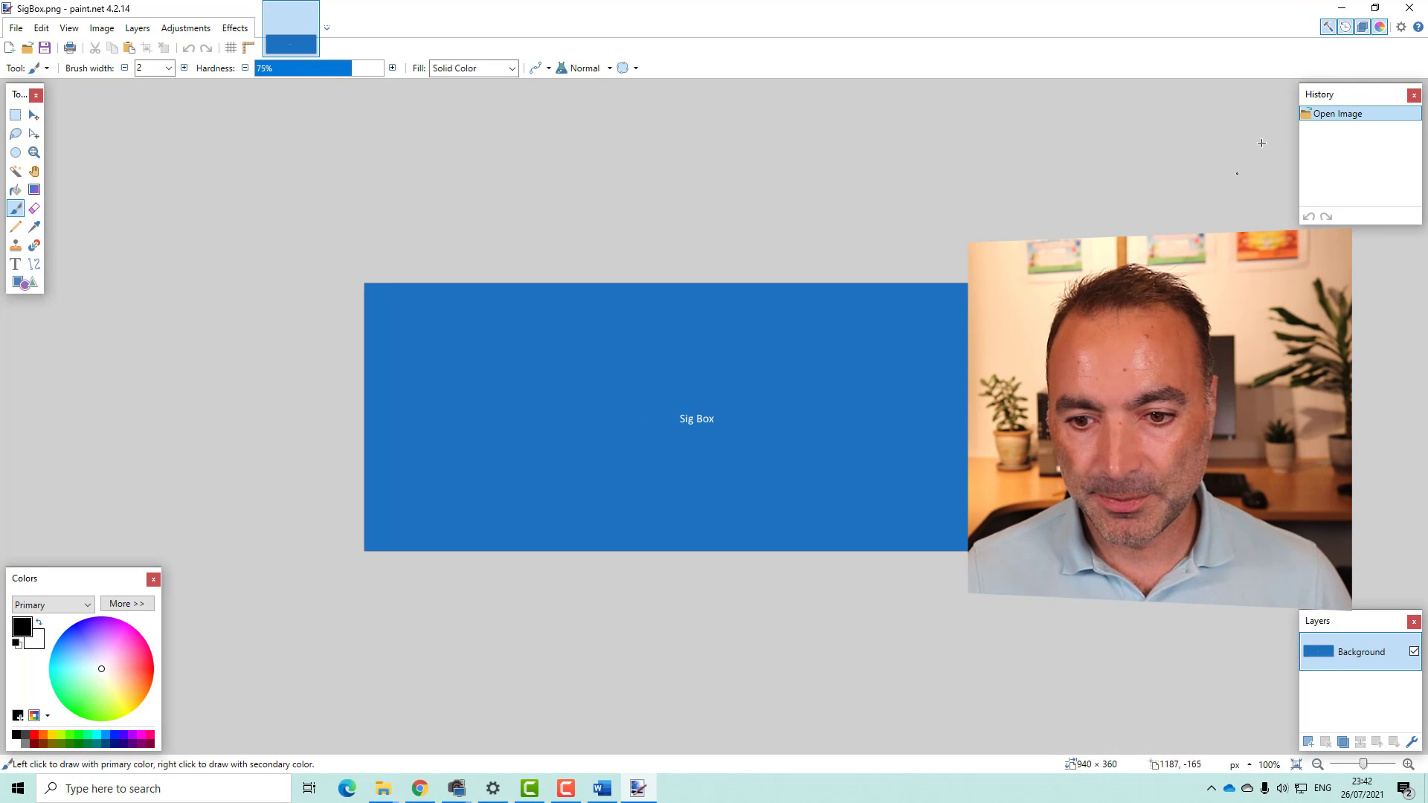
pyautogui.click(1409, 8)
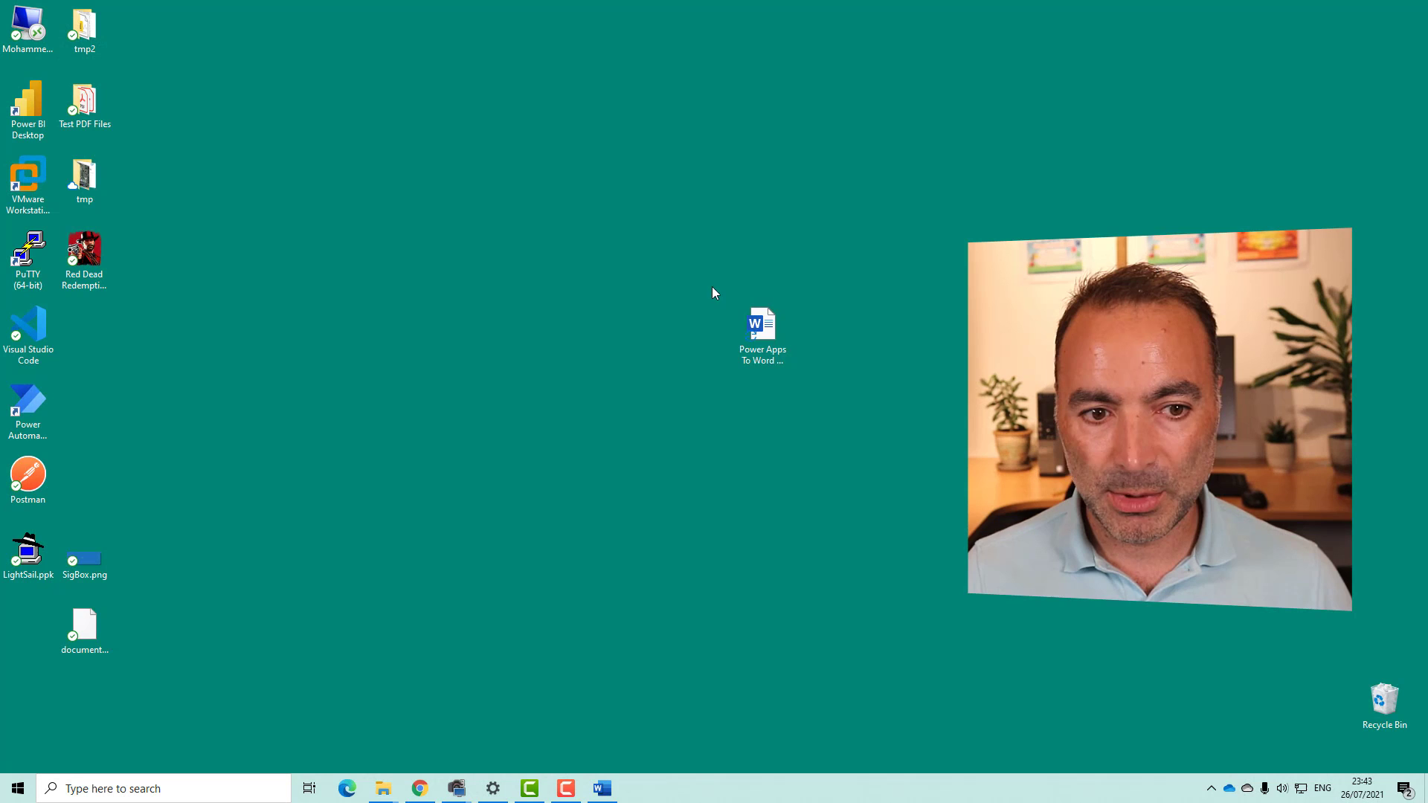
pyautogui.doubleClick(761, 325)
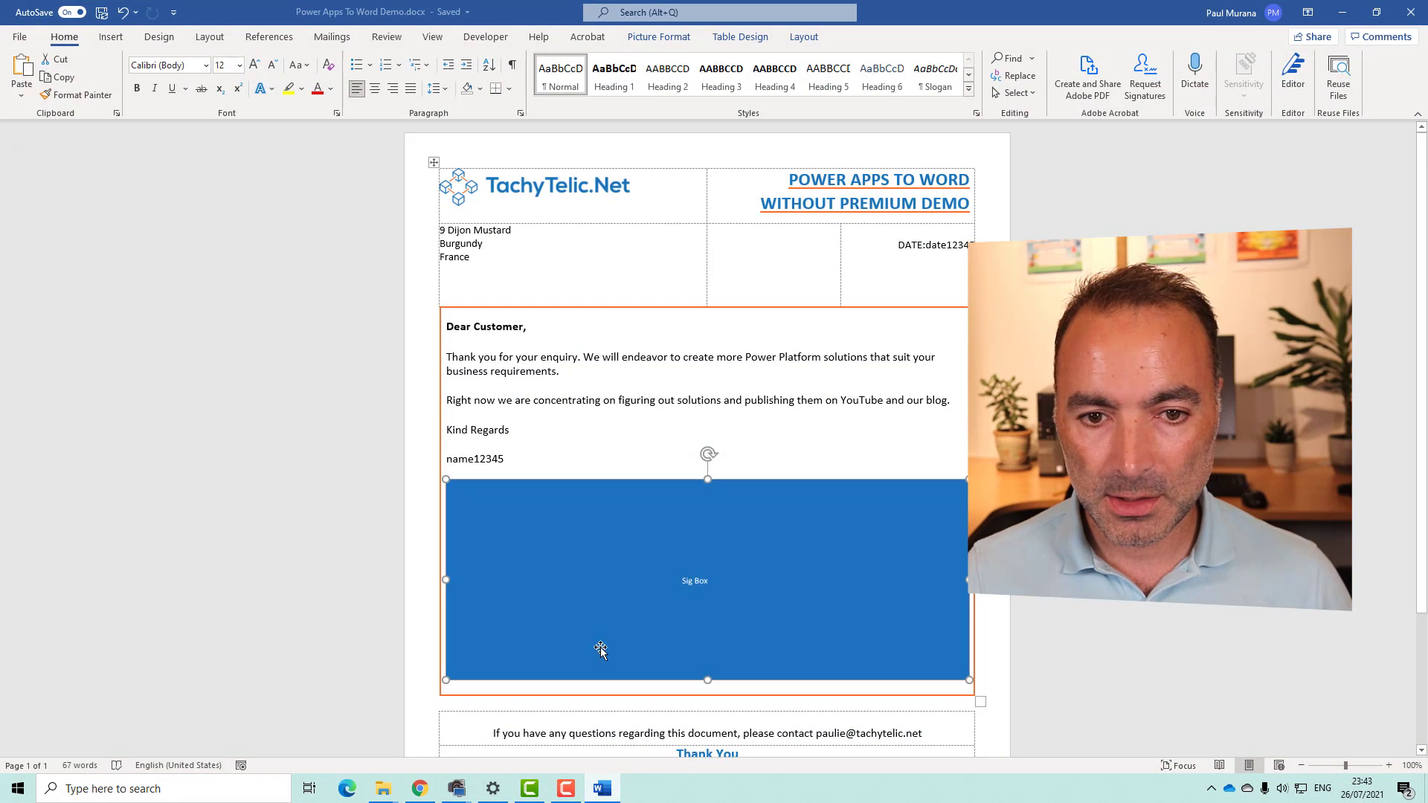
pyautogui.click(492, 459)
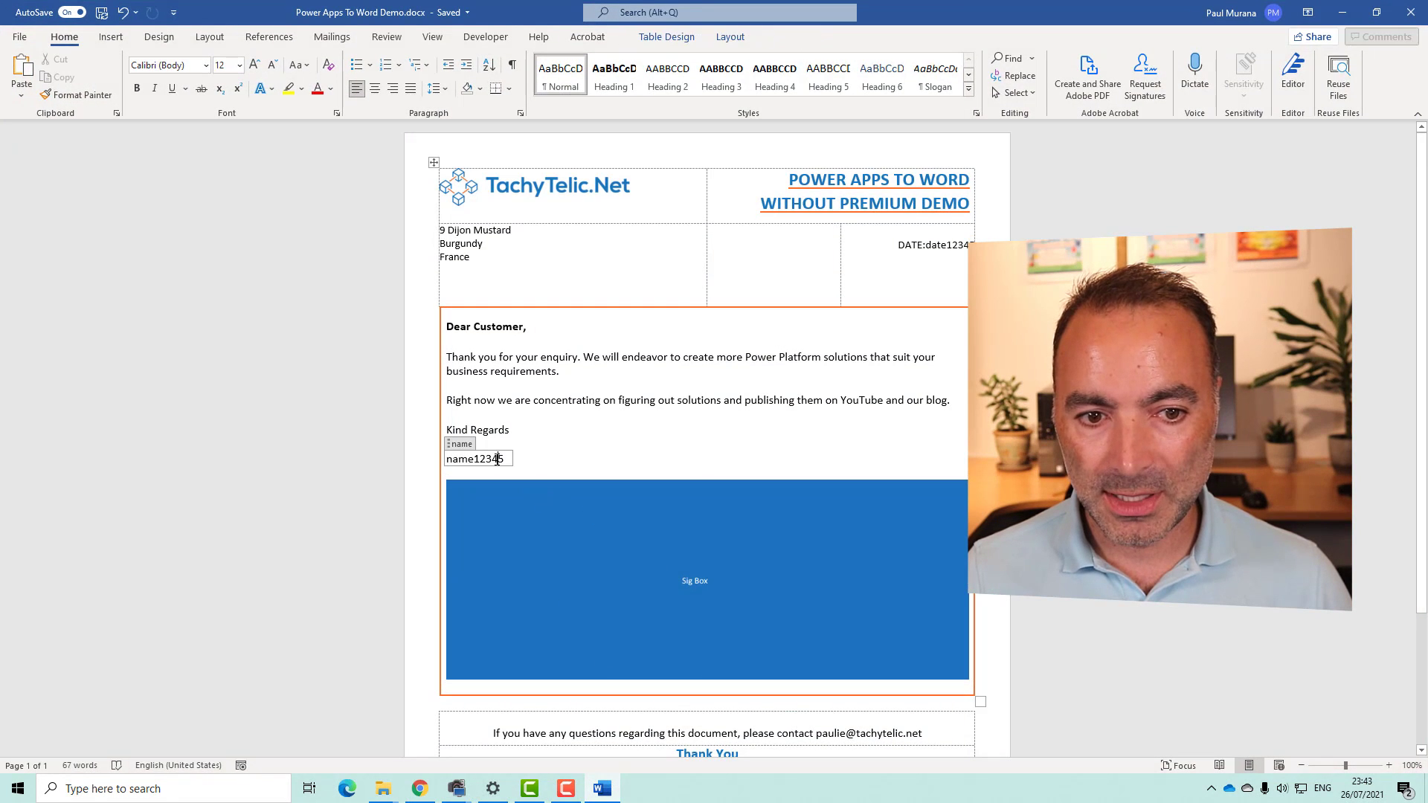
pyautogui.click(953, 245)
pyautogui.click(495, 457)
pyautogui.click(605, 545)
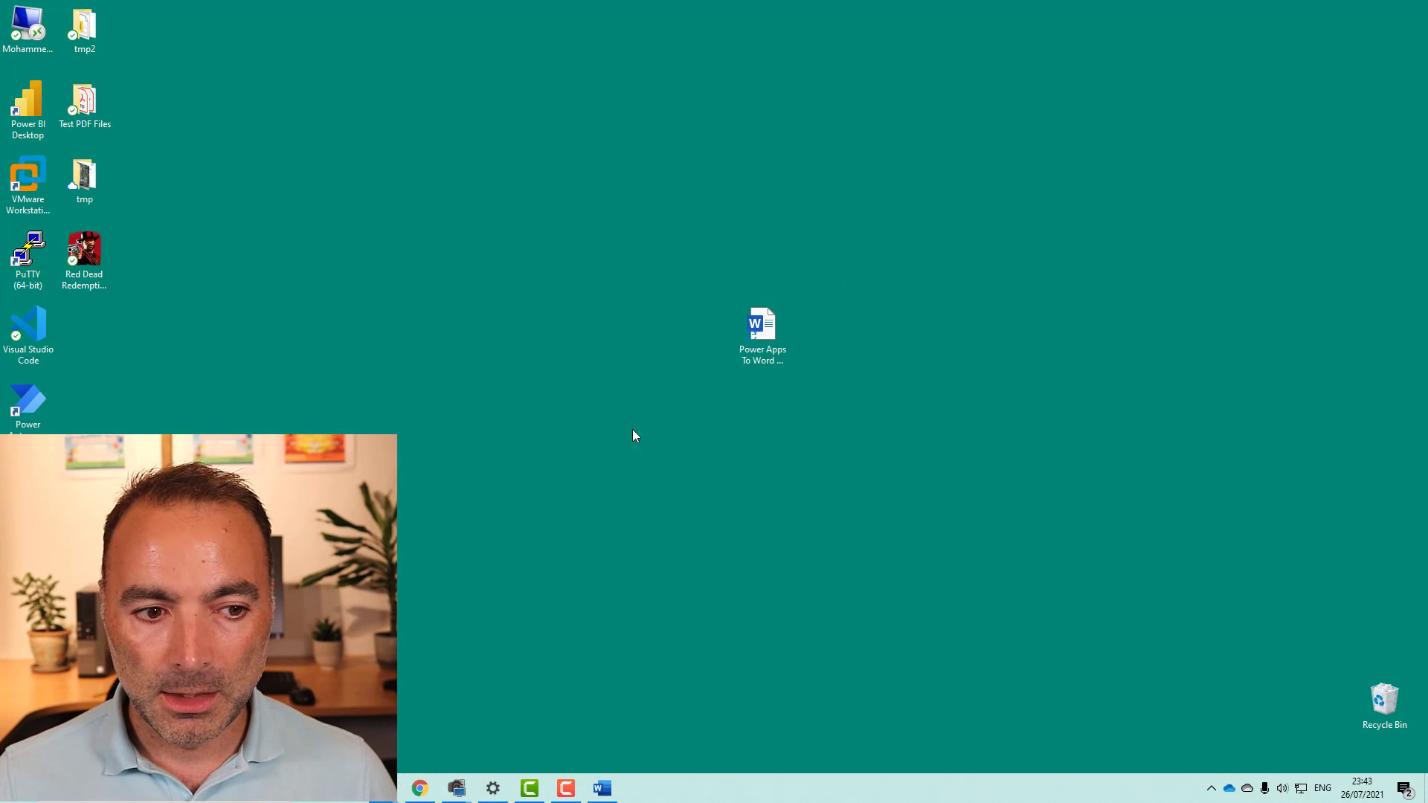
# Copy the Word template on the desktop and rename the copy Power Apps To Word.zip.
pyautogui.moveTo(746, 333); pyautogui.dragTo(583, 326)
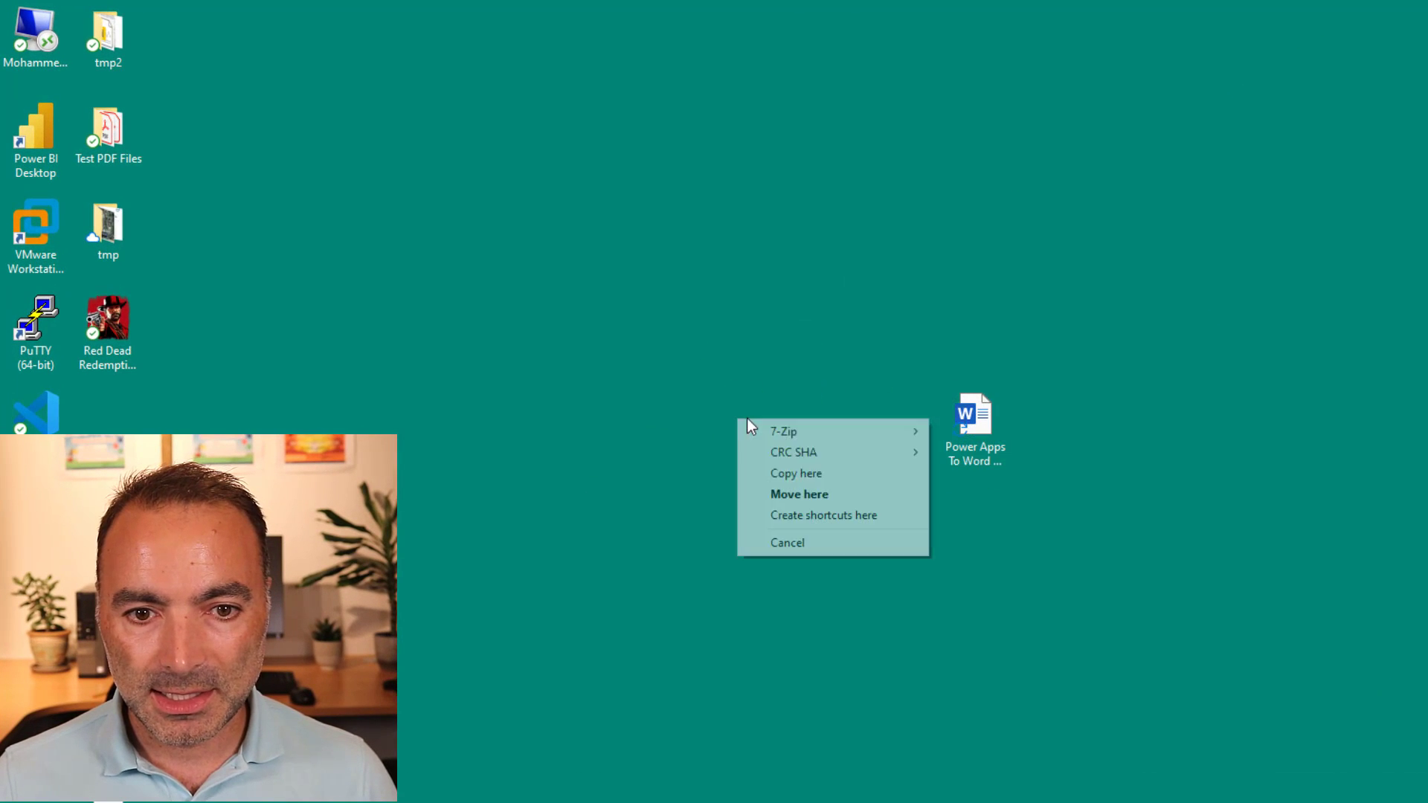
pyautogui.click(799, 473)
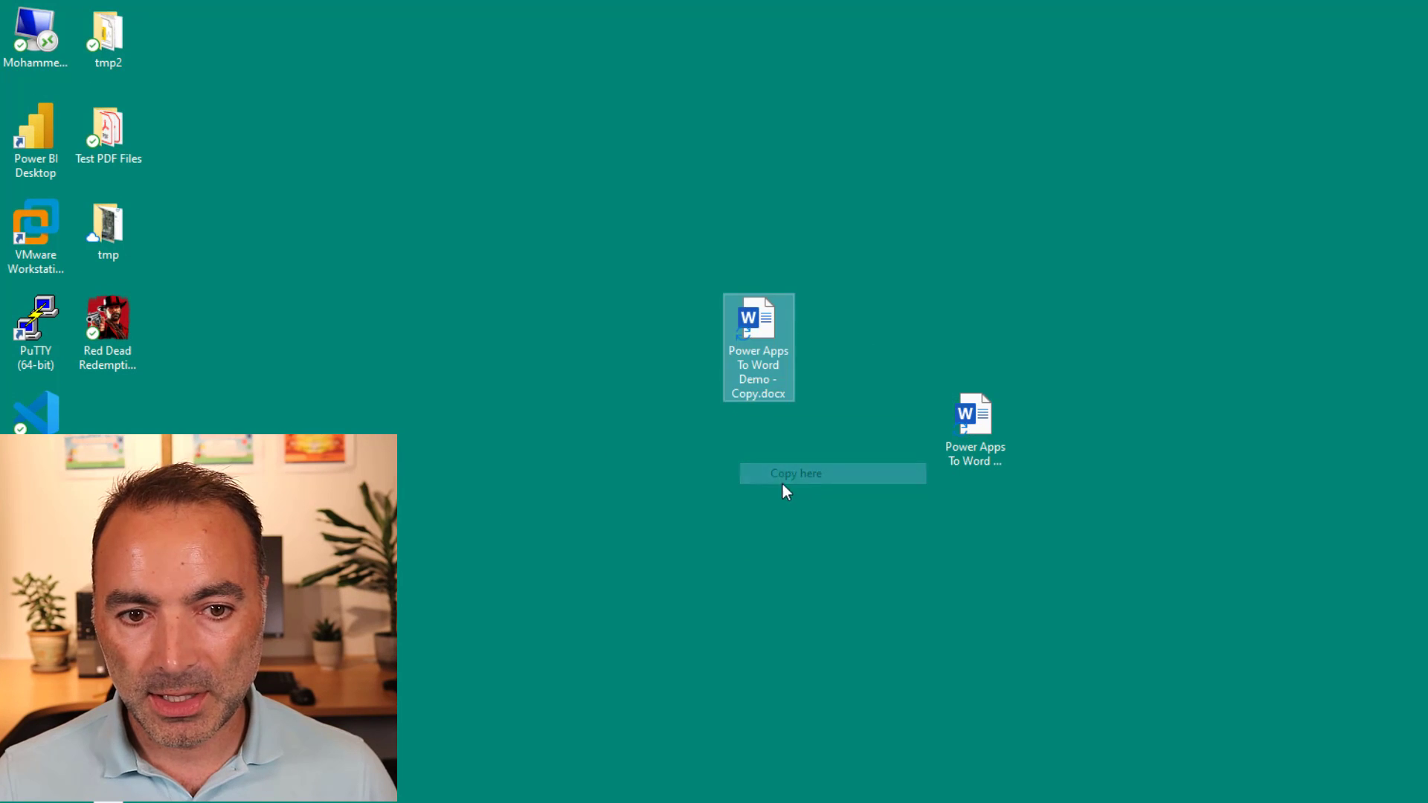
pyautogui.click(749, 401)
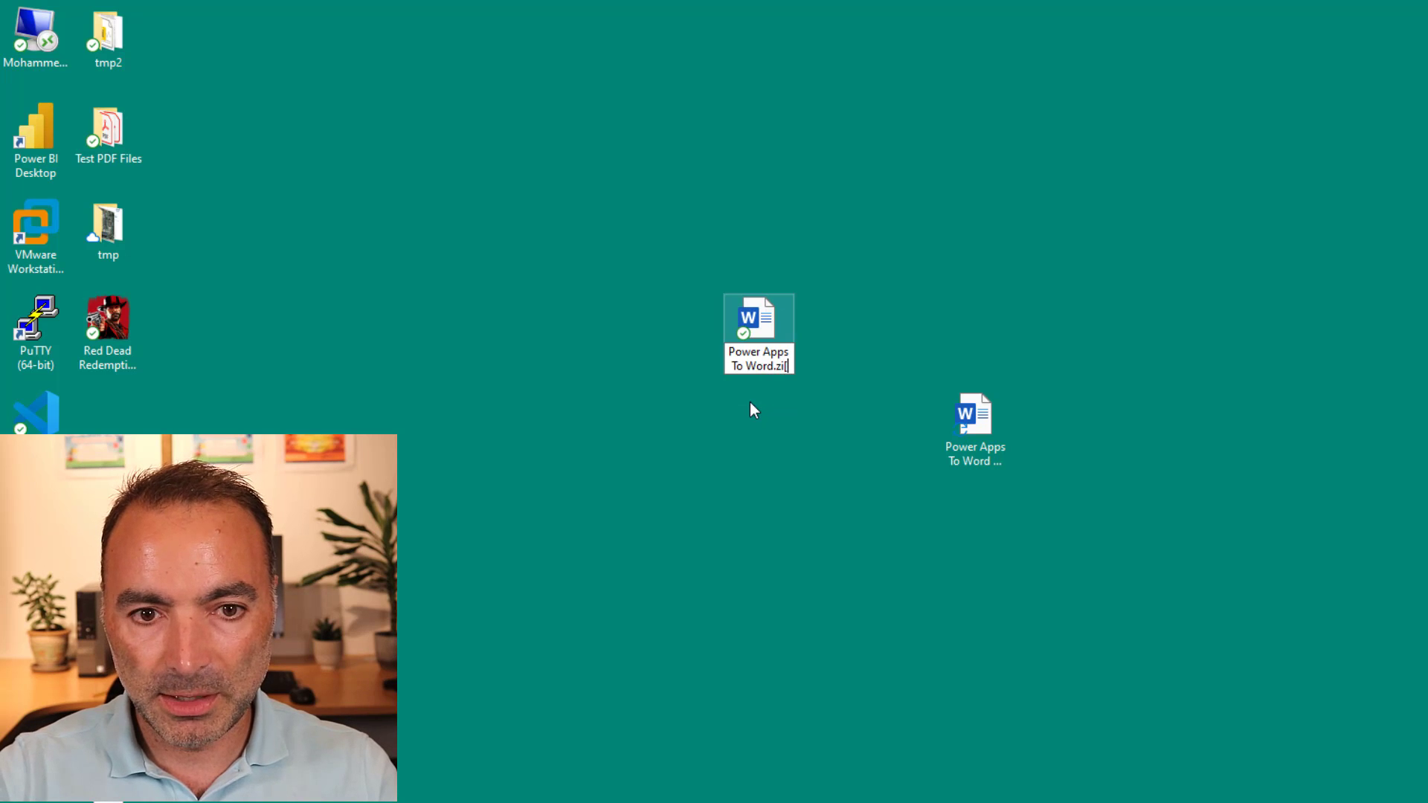
pyautogui.press('Return')
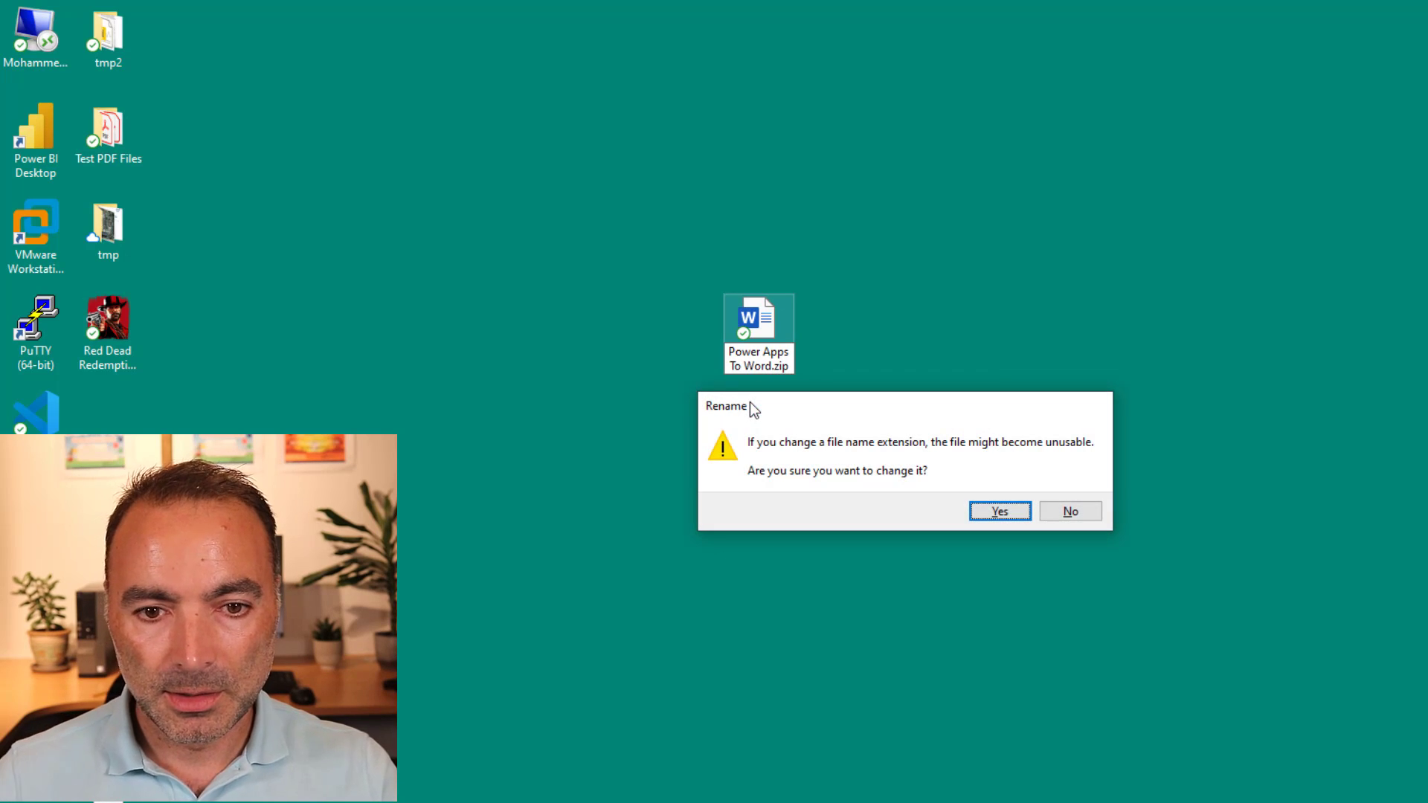
pyautogui.click(1000, 511)
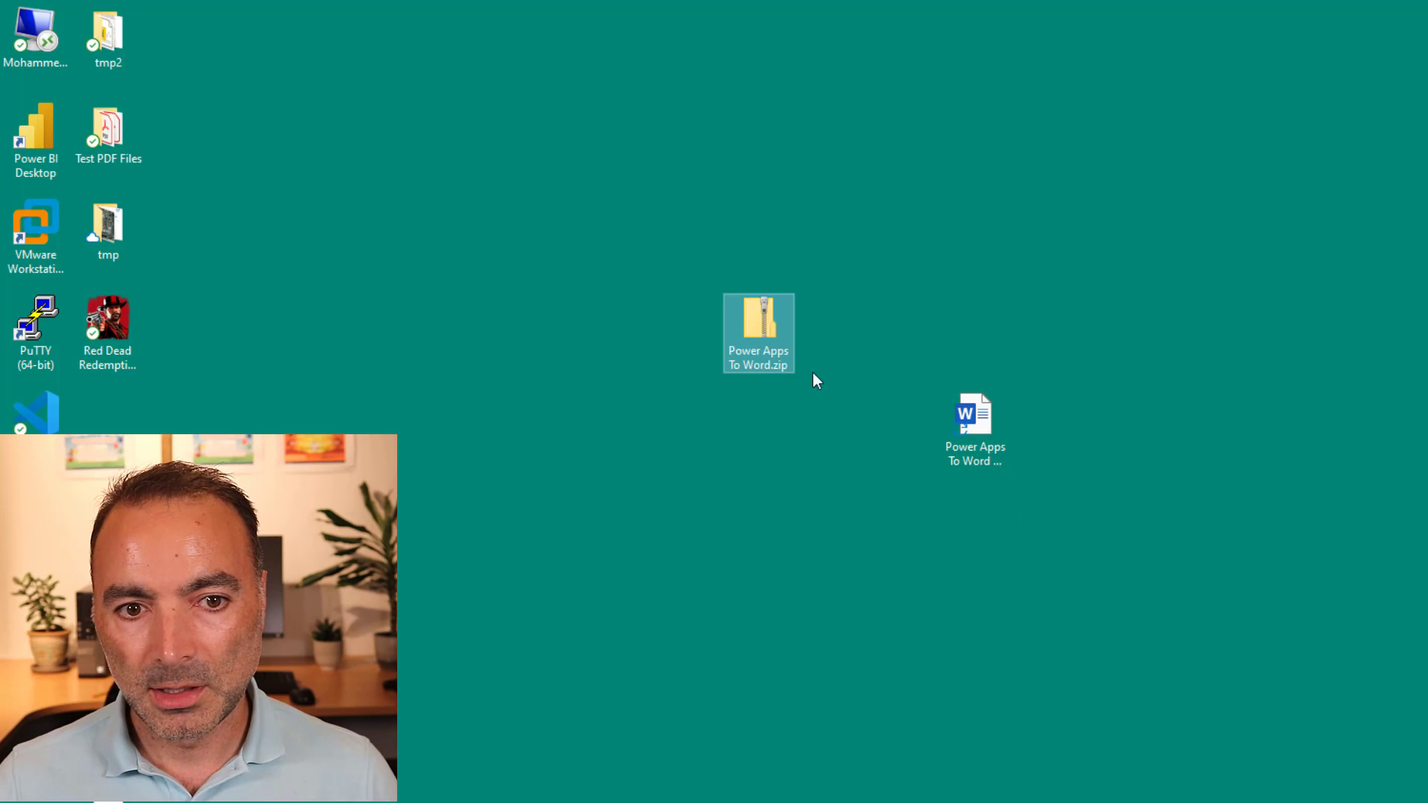
# Open Power Apps To Word.zip, go into word\media, and preview image1.png.
pyautogui.doubleClick(758, 332)
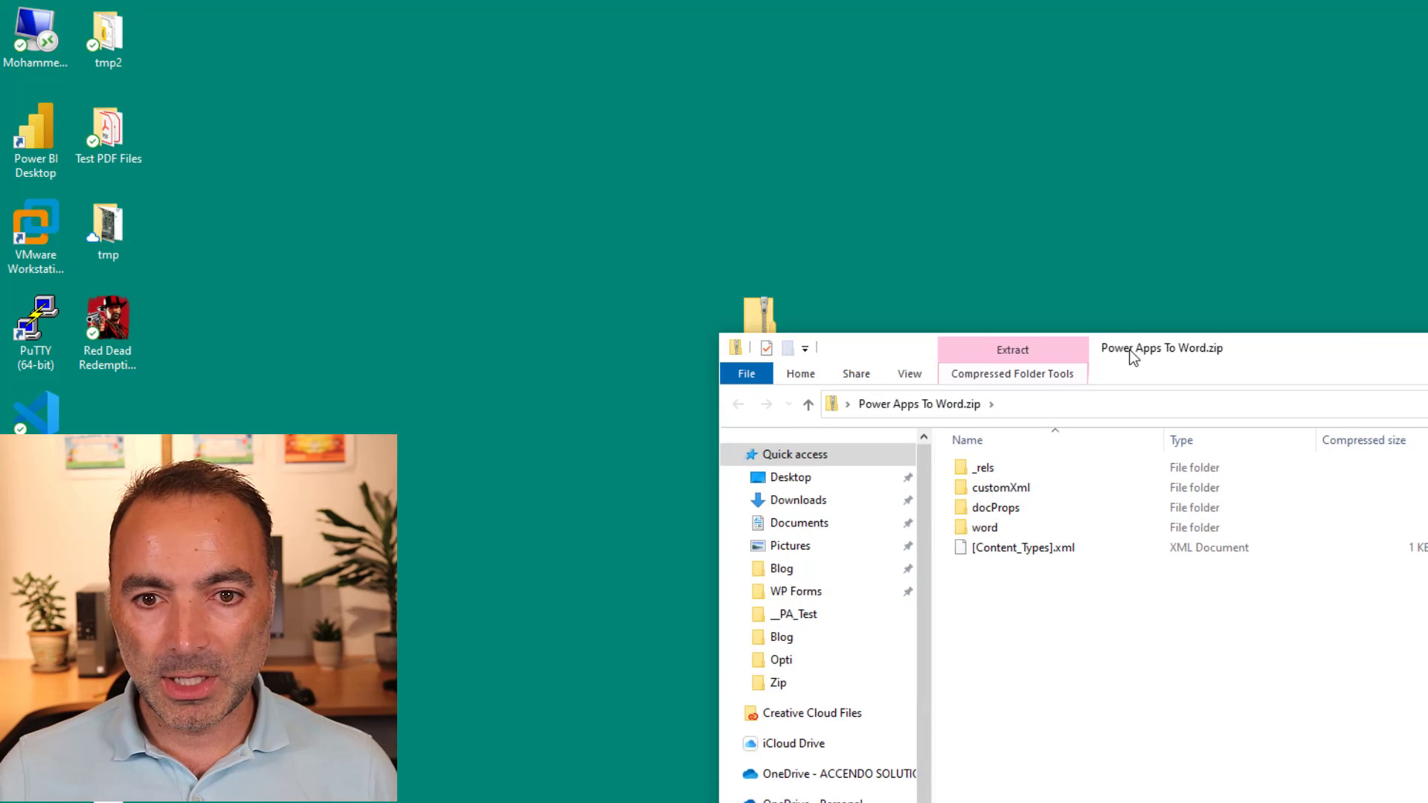
pyautogui.moveTo(1132, 355); pyautogui.dragTo(904, 234)
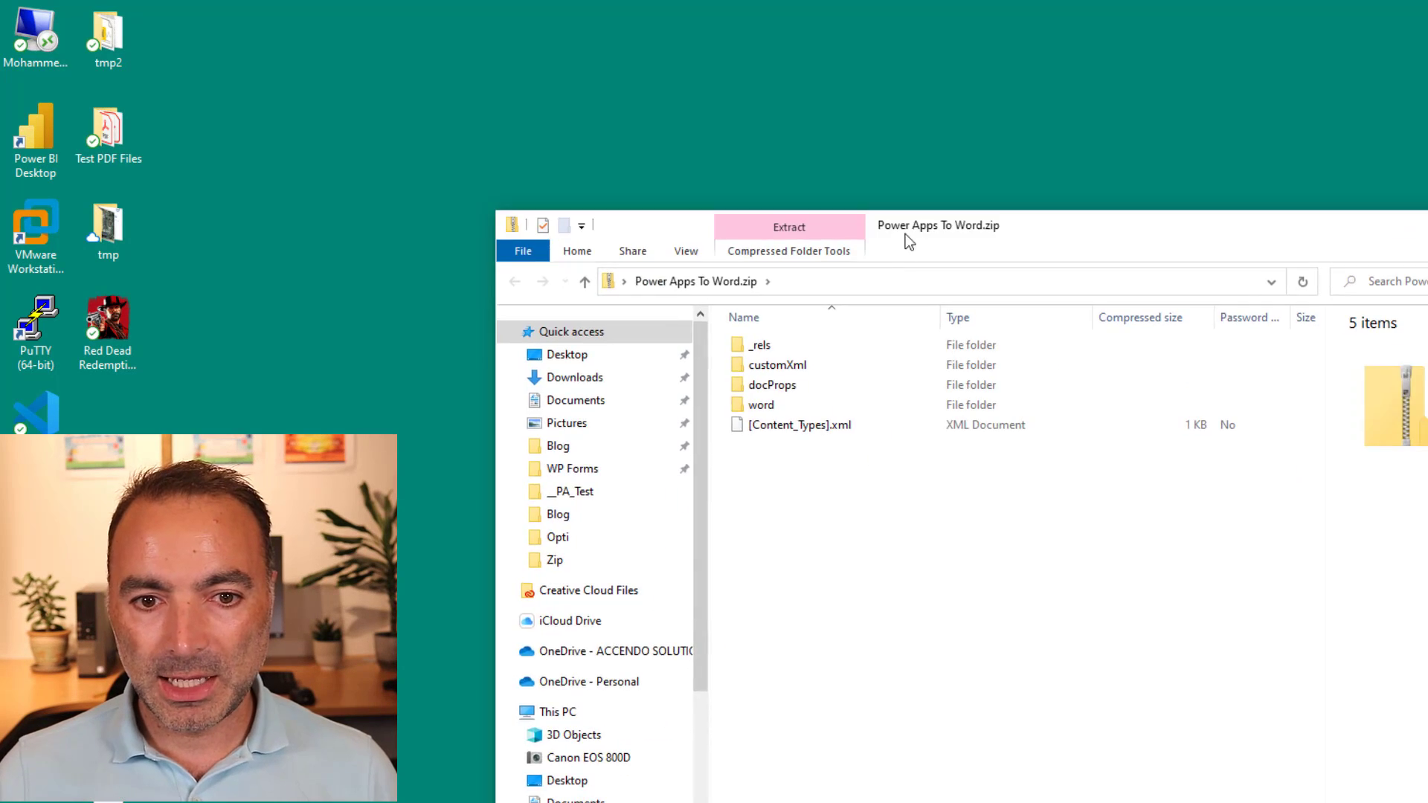
pyautogui.doubleClick(774, 406)
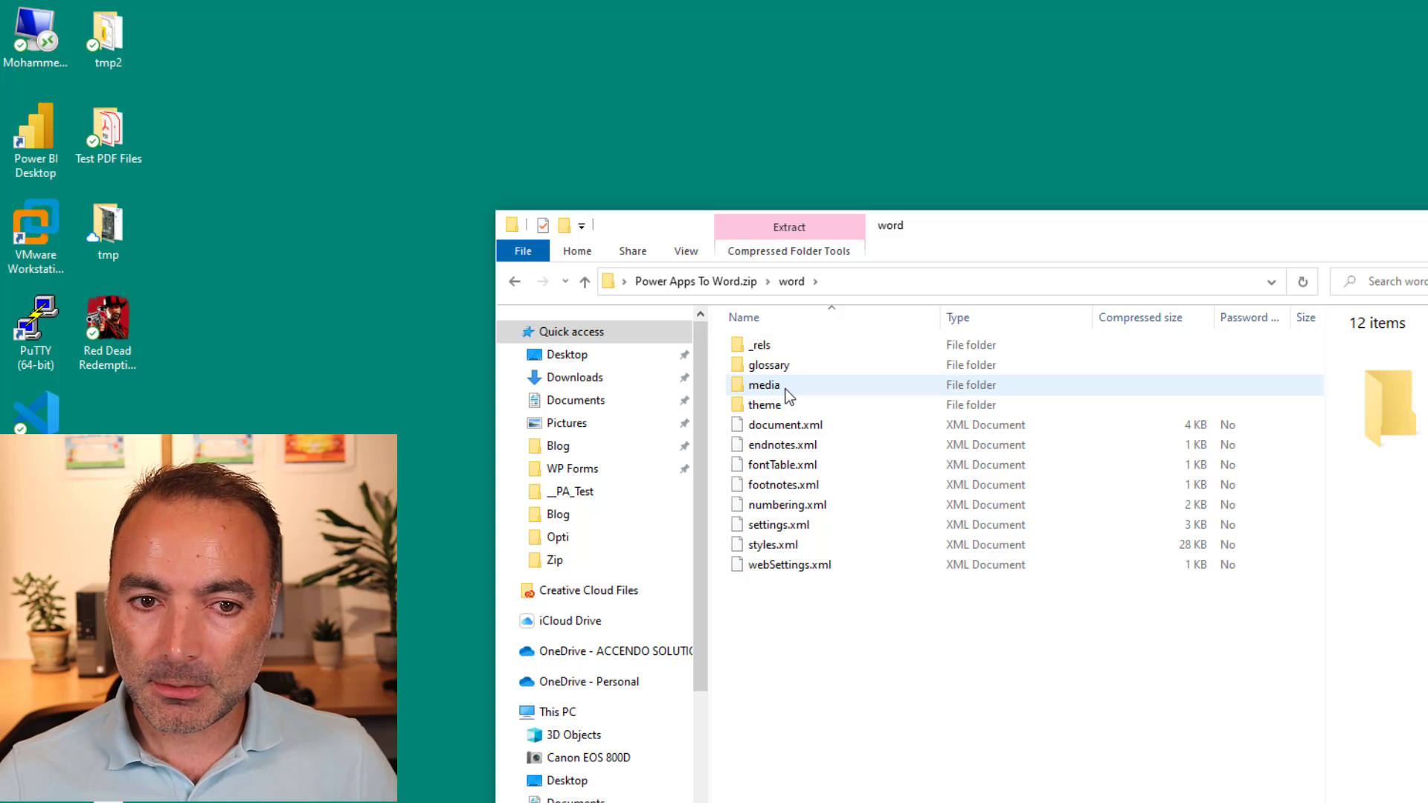
pyautogui.doubleClick(788, 395)
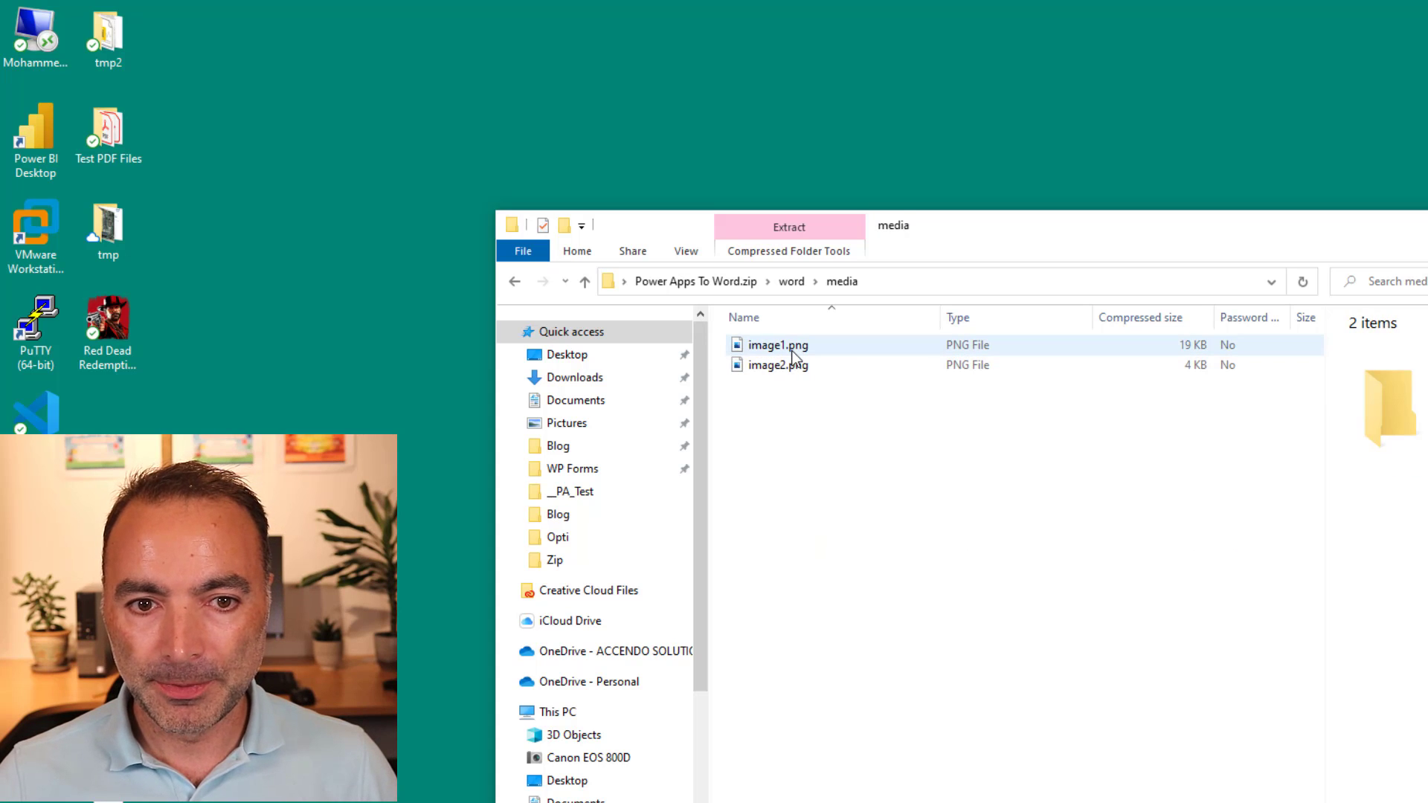
pyautogui.doubleClick(793, 349)
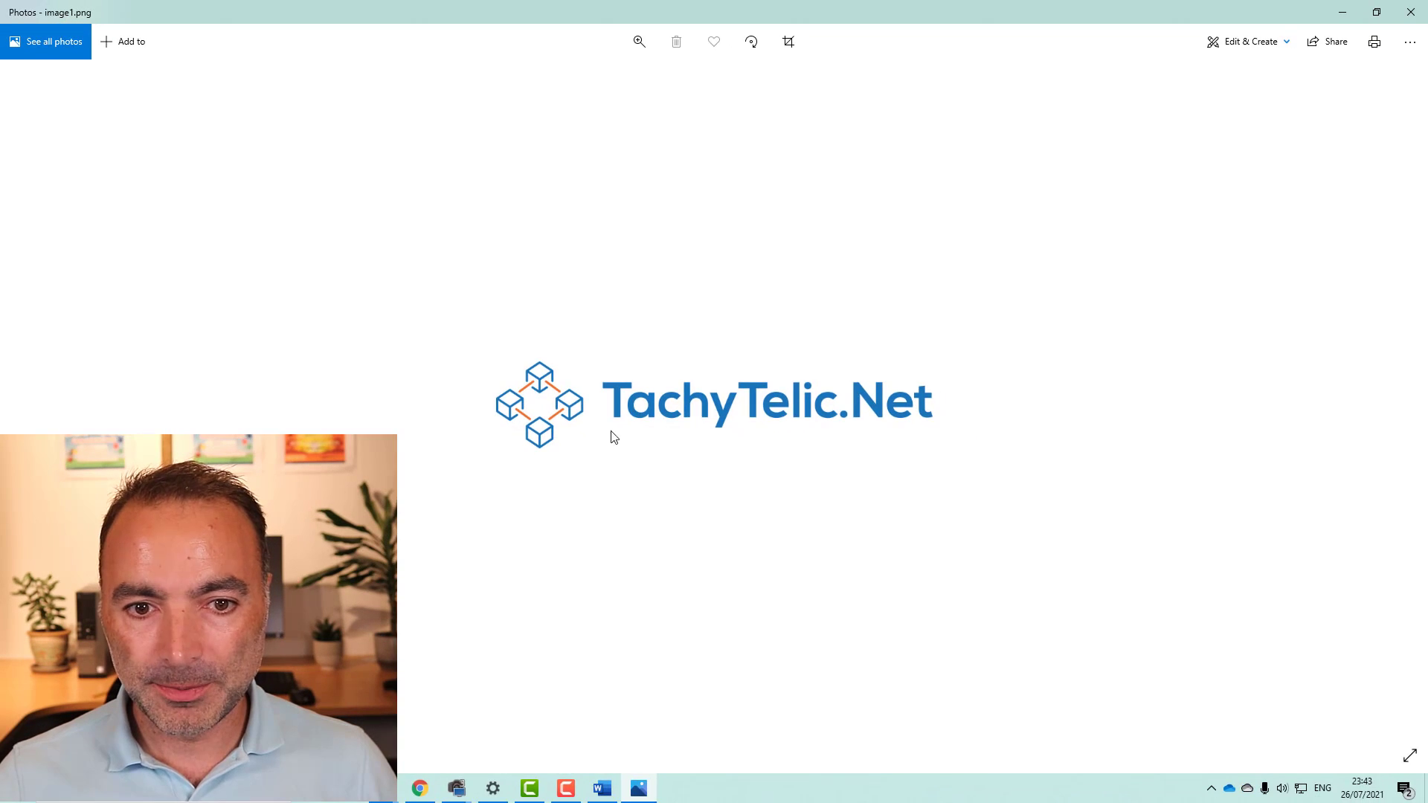
# Close the logo preview, then preview and close image2.png, the Sig Box image.
pyautogui.click(1411, 15)
pyautogui.doubleClick(622, 292)
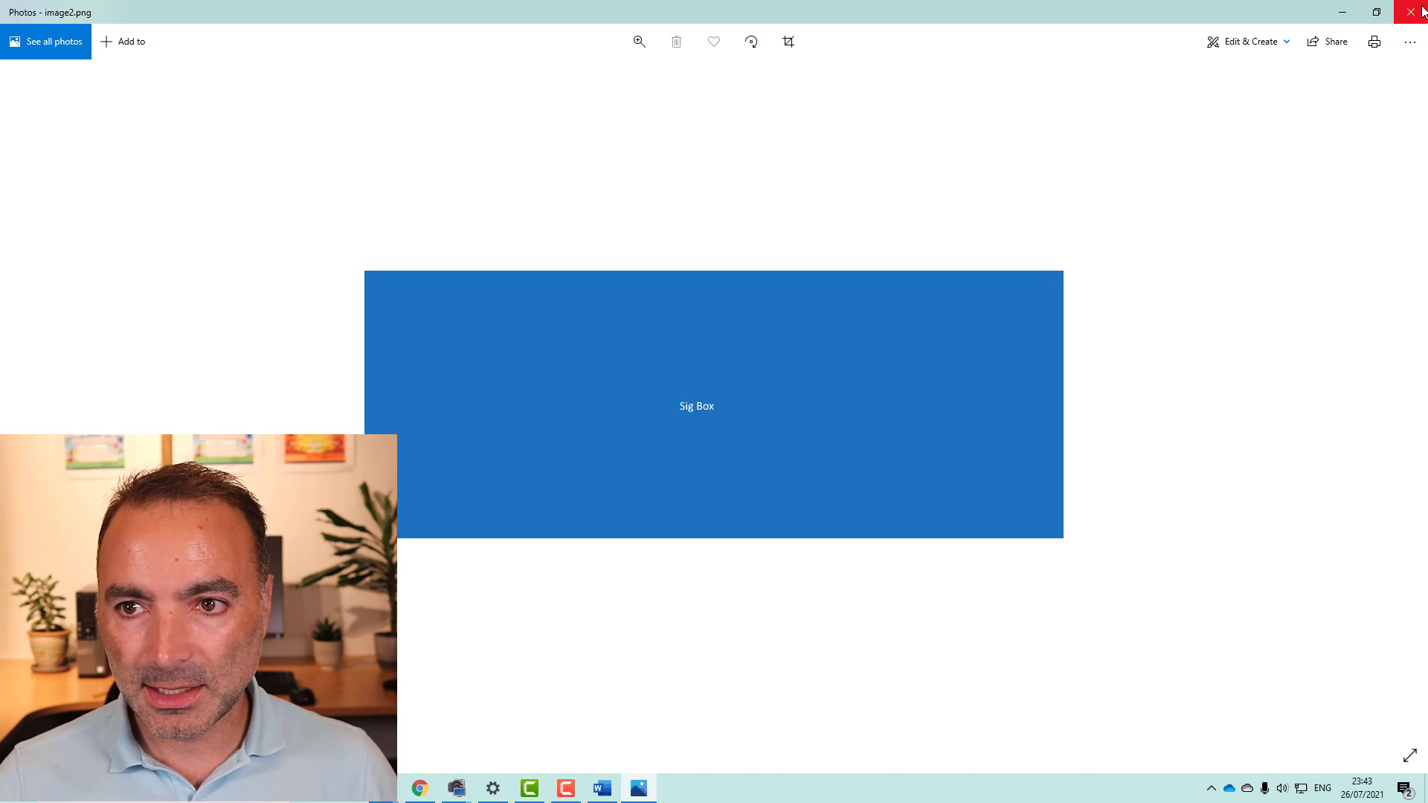
pyautogui.click(1410, 12)
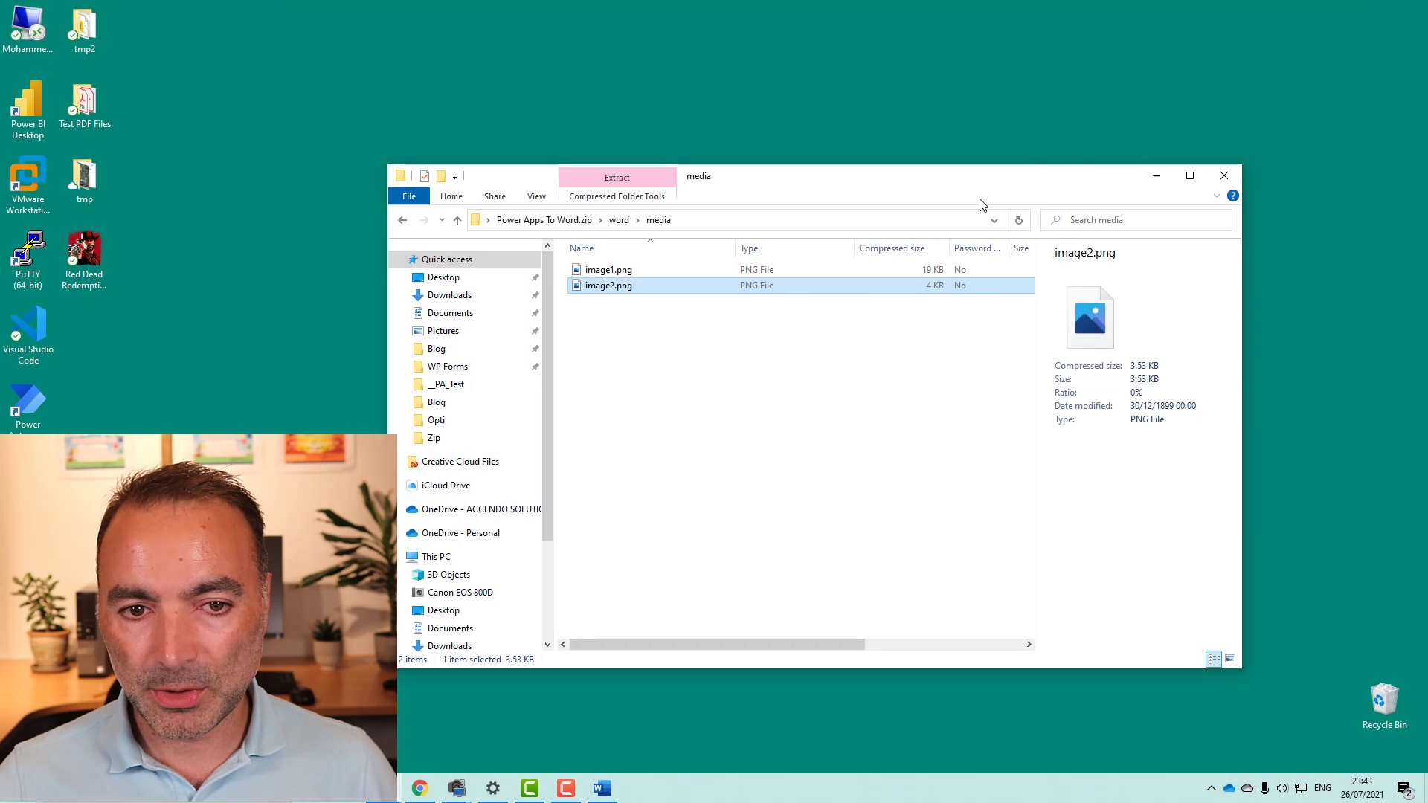
# Copy document.xml from the archive's word folder to the Desktop, replacing the existing file.
pyautogui.click(620, 221)
pyautogui.click(608, 335)
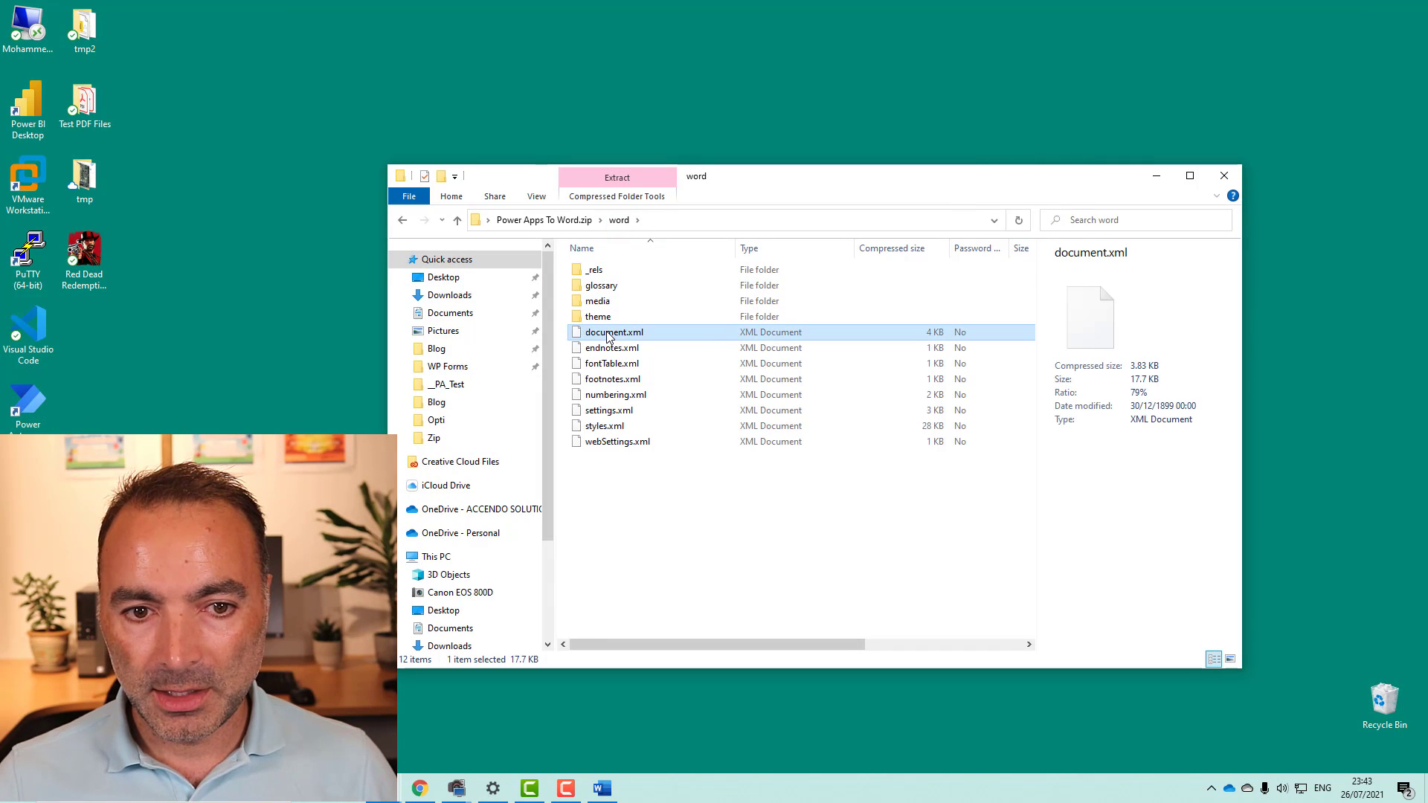
pyautogui.rightClick(610, 335)
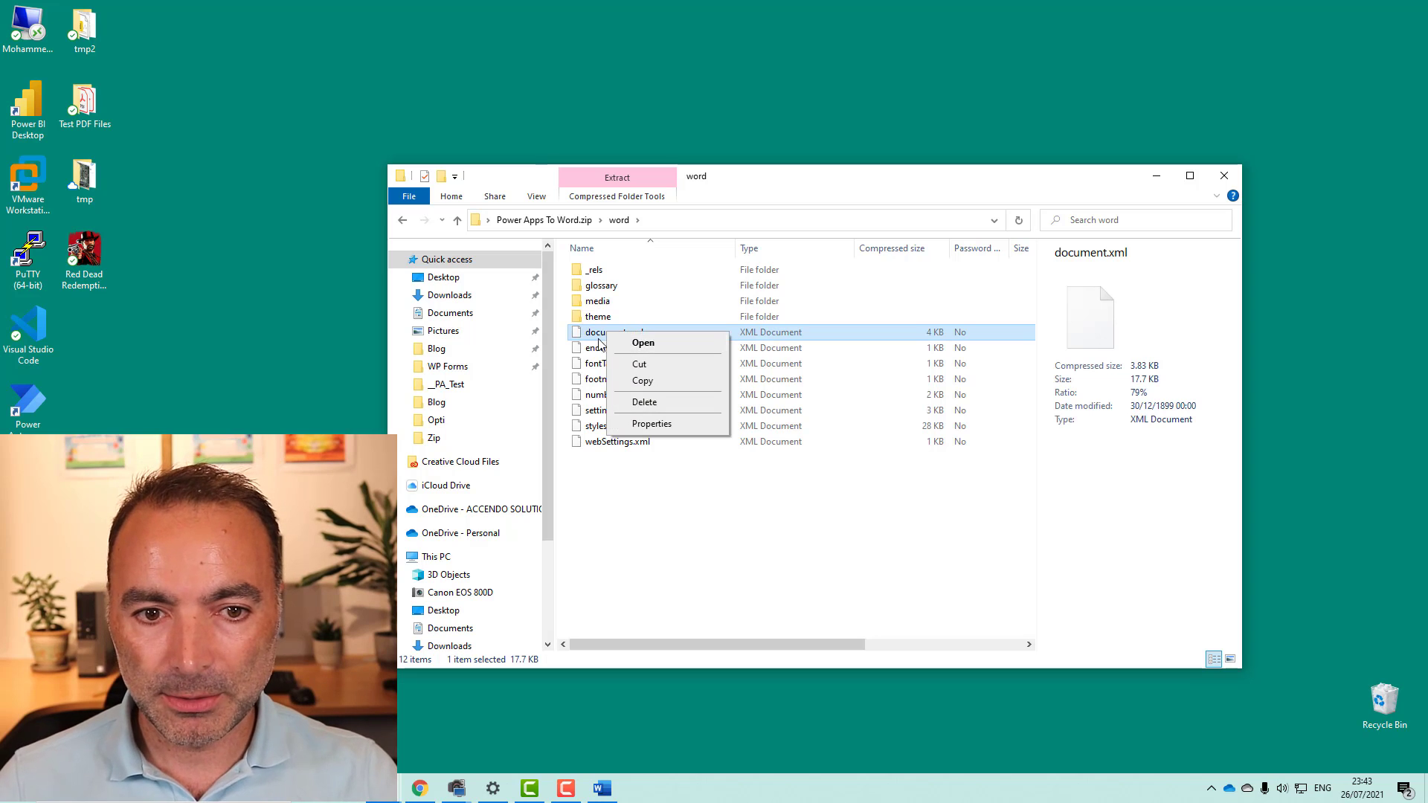
pyautogui.moveTo(598, 332); pyautogui.dragTo(443, 277)
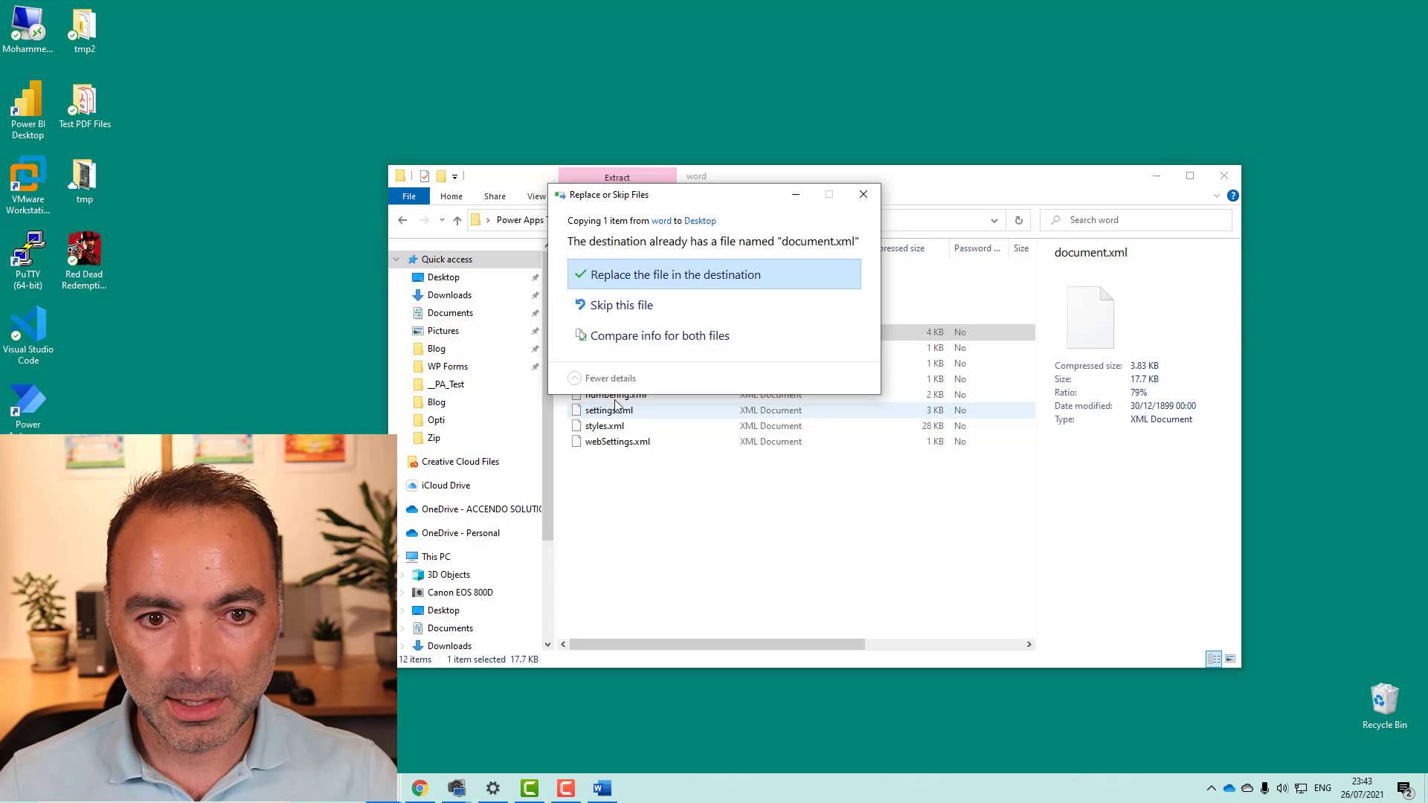
pyautogui.click(717, 275)
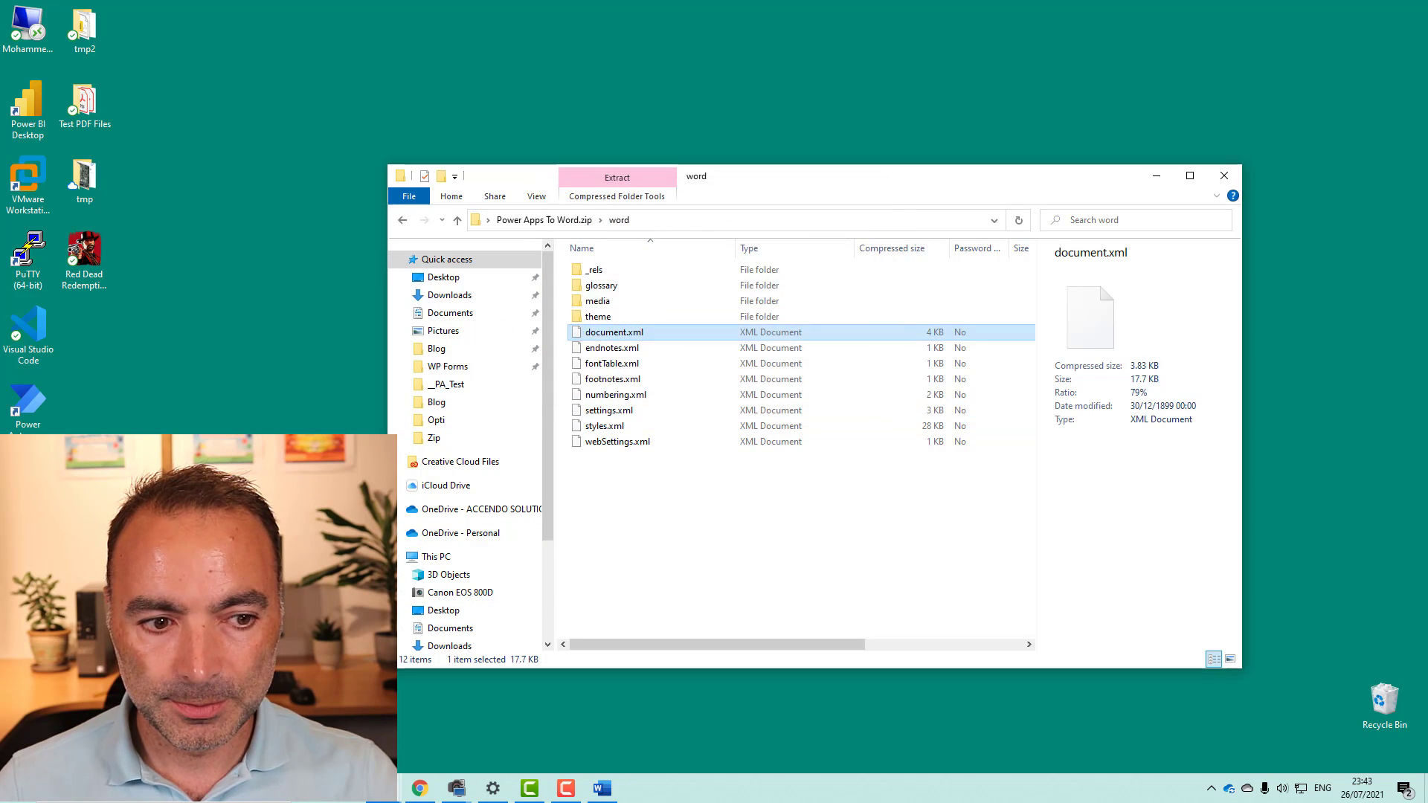
pyautogui.press('Menu')
# Open document.xml in Notepad++ and locate the name12345 placeholder in the XML.
pyautogui.click(208, 411)
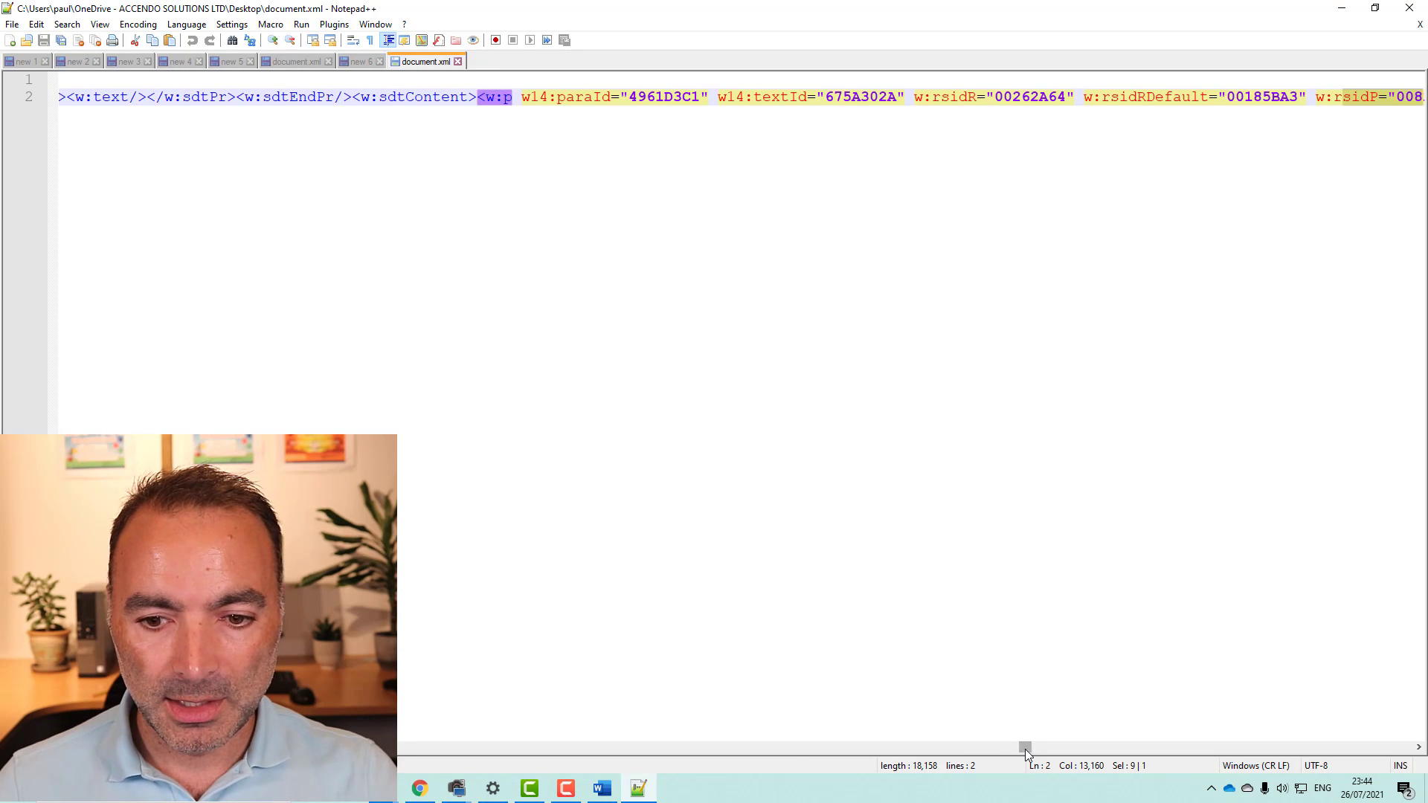
pyautogui.moveTo(1025, 748); pyautogui.dragTo(52, 747)
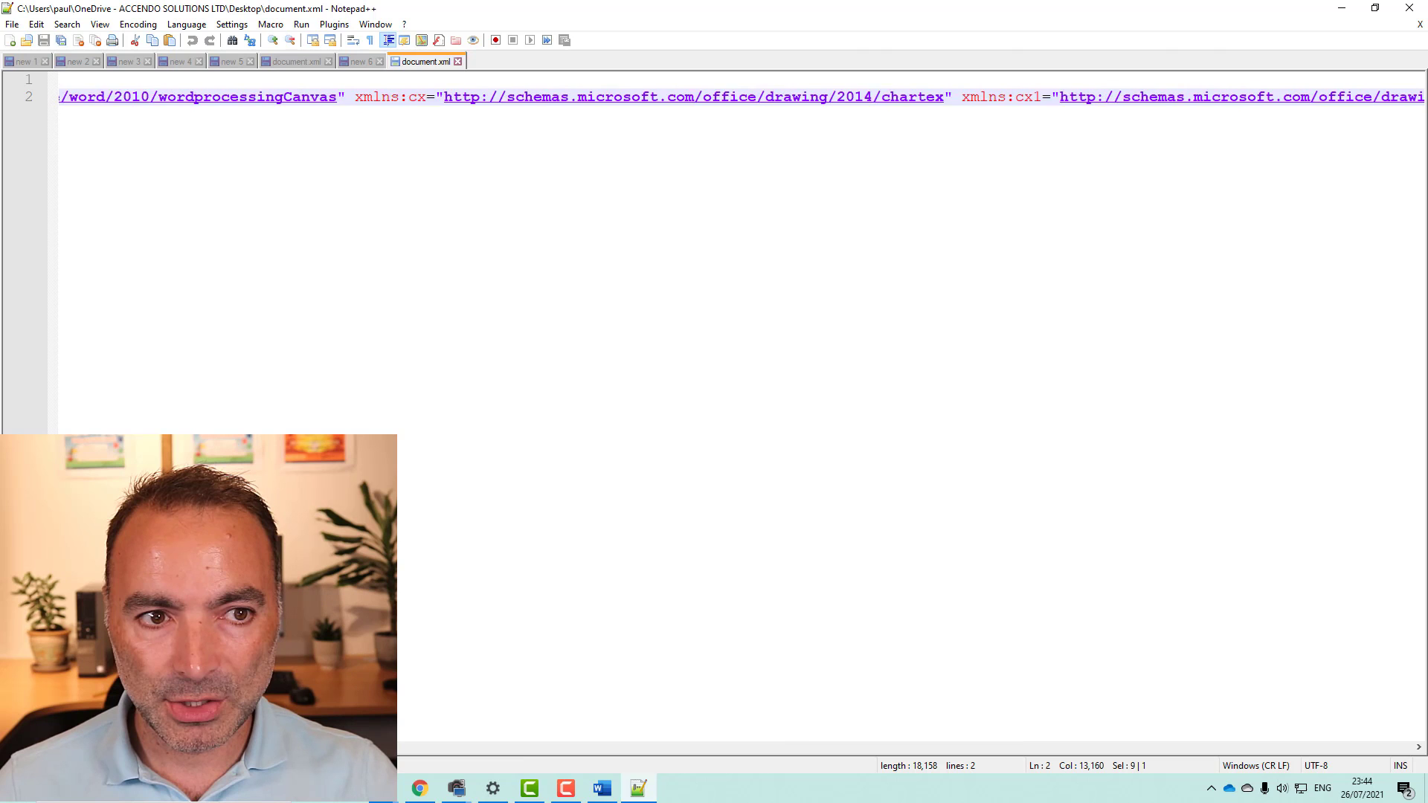
pyautogui.hotkey('ctrl', 'Home')
pyautogui.hotkey('ctrl', 'End')
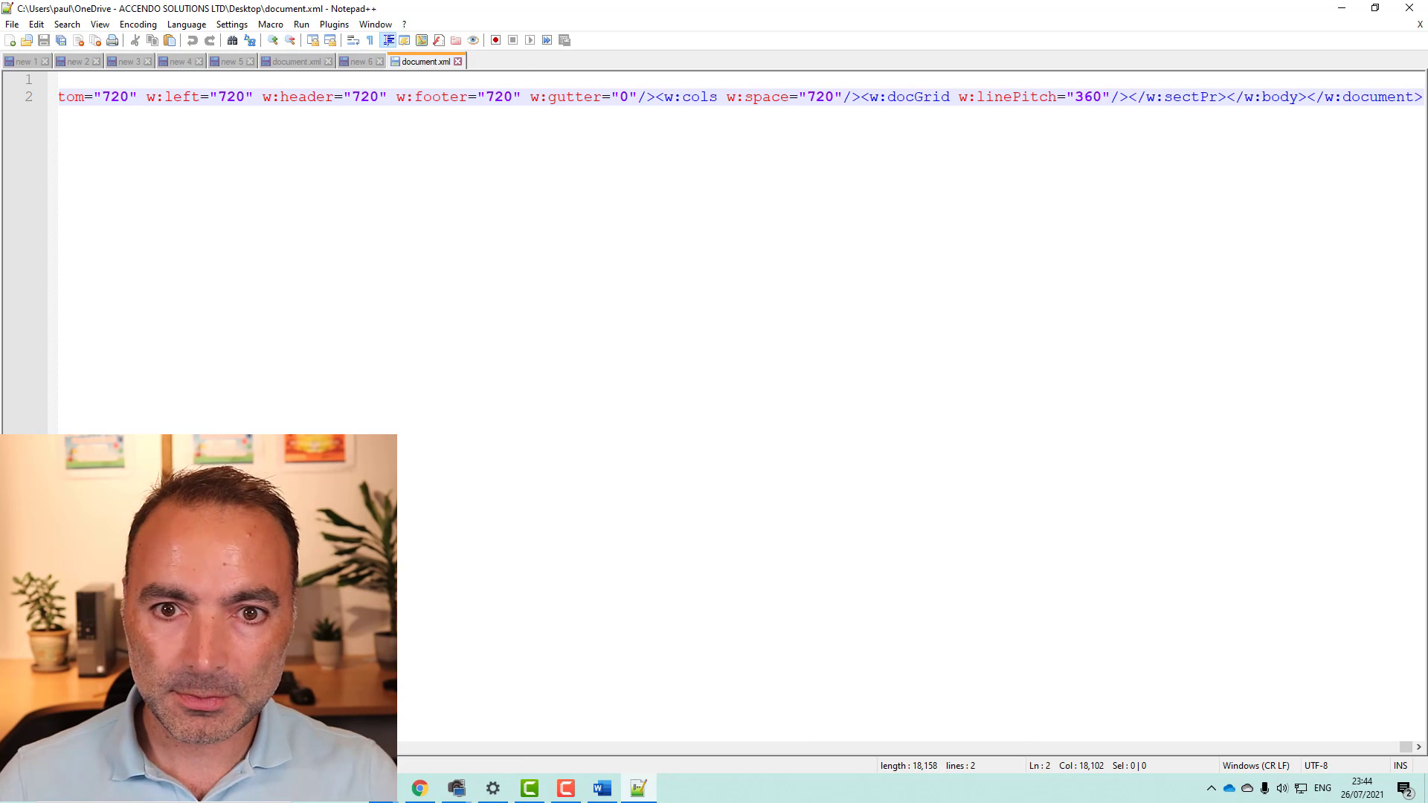
pyautogui.hotkey('ctrl', 'f')
pyautogui.write('name12345')
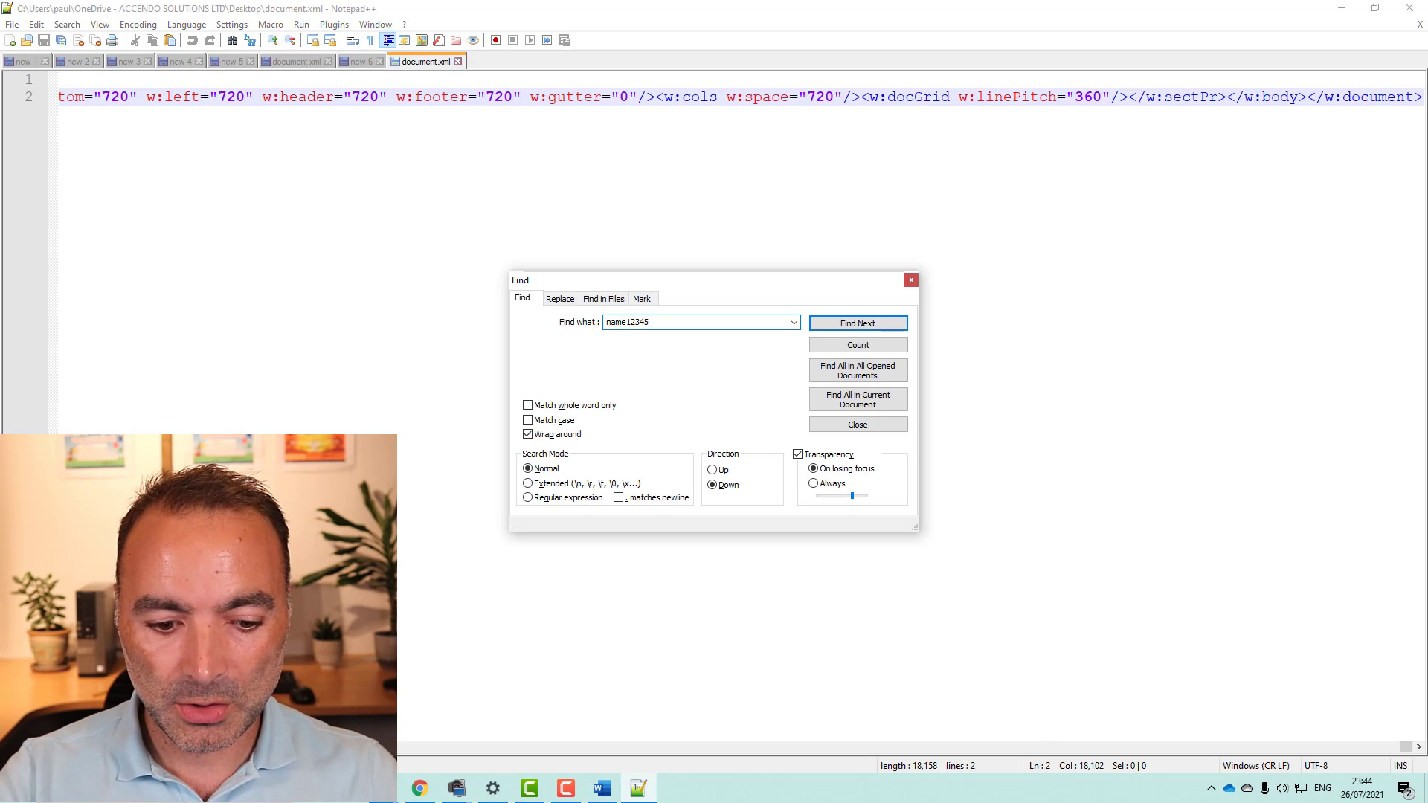
pyautogui.press('Return')
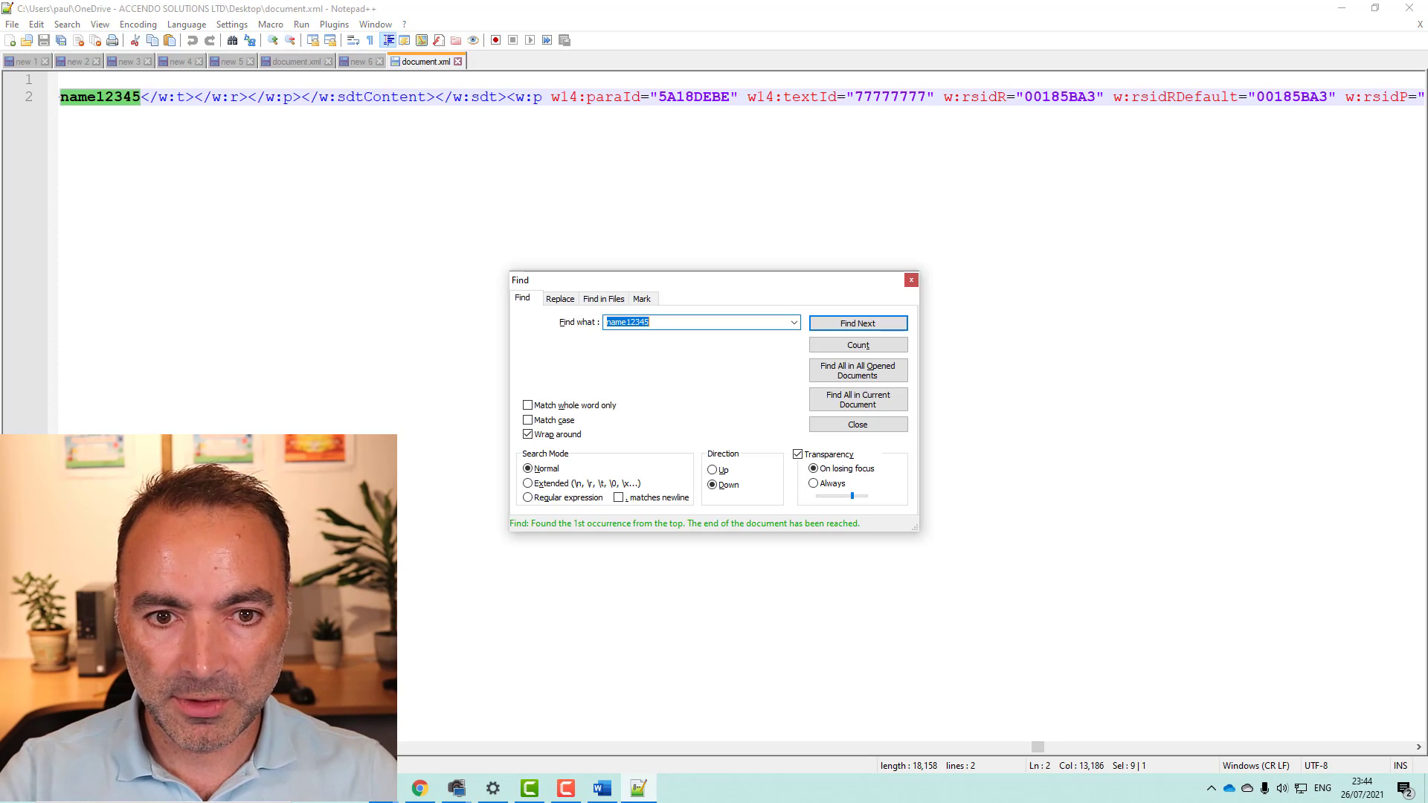
pyautogui.press('Escape')
pyautogui.press('Left')
pyautogui.press('Left')
pyautogui.press('Left')
pyautogui.press('Left')
pyautogui.press('Left')
pyautogui.press('Left')
pyautogui.press('Left')
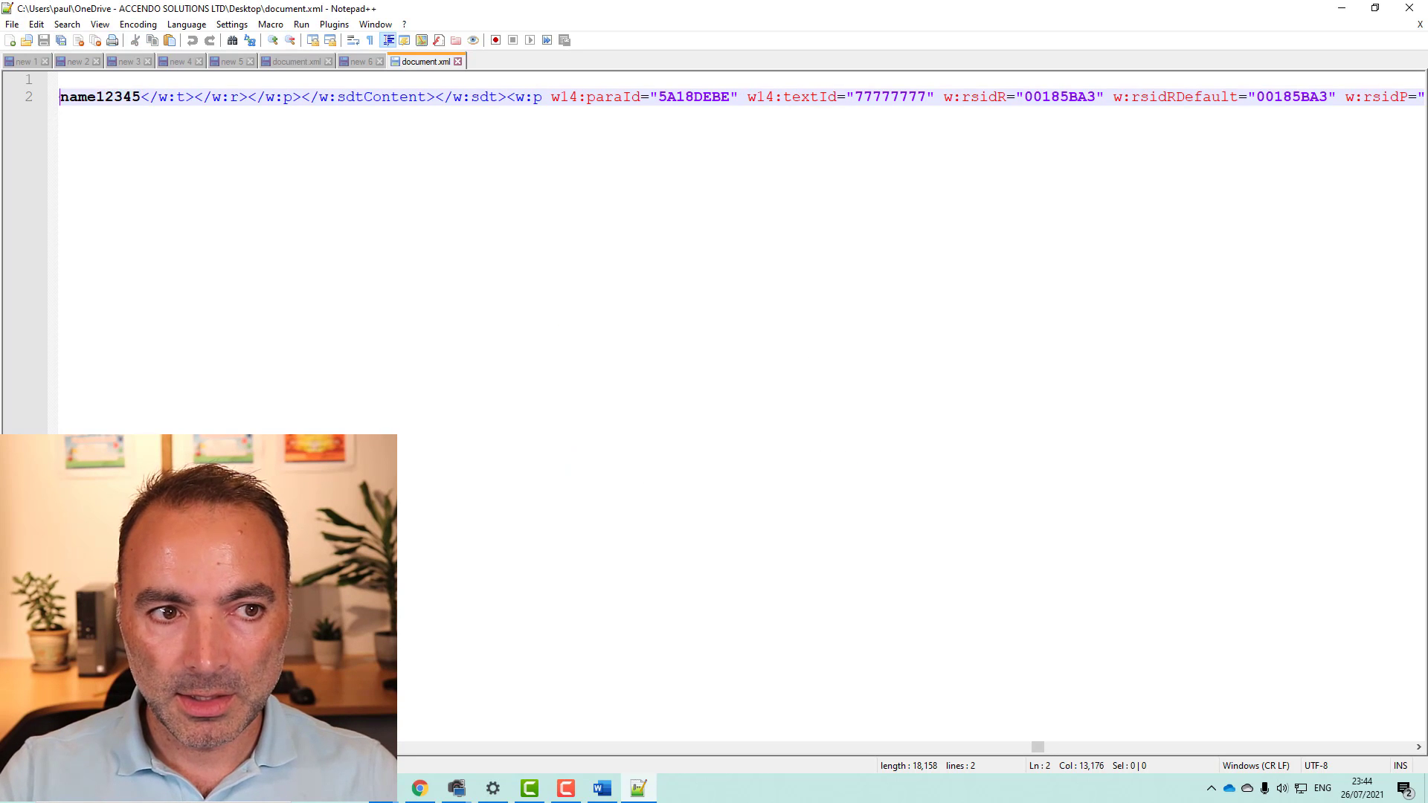
# Find the date12345 placeholder and retype its leading d.
pyautogui.hotkey('ctrl', 'f')
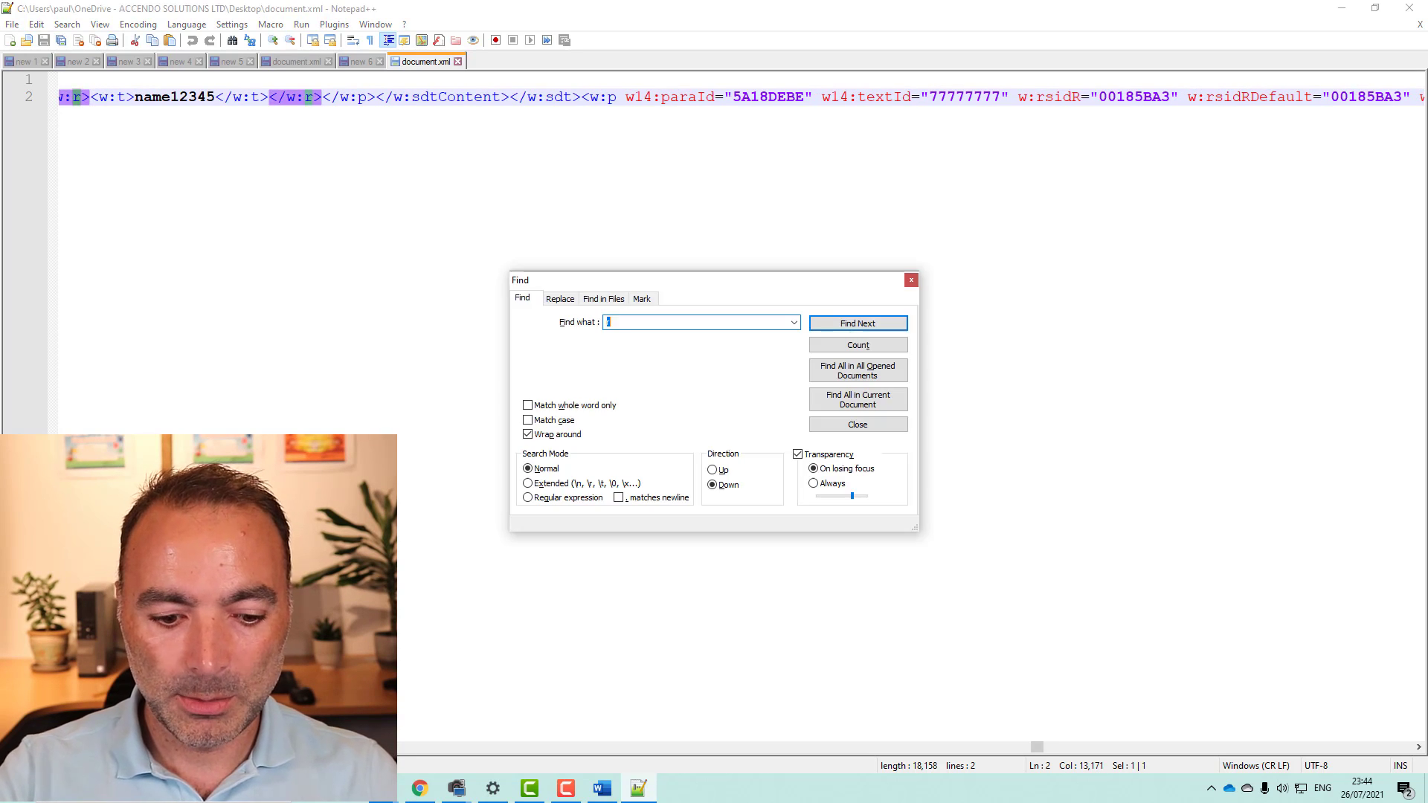
pyautogui.write('date12345')
pyautogui.press('Return')
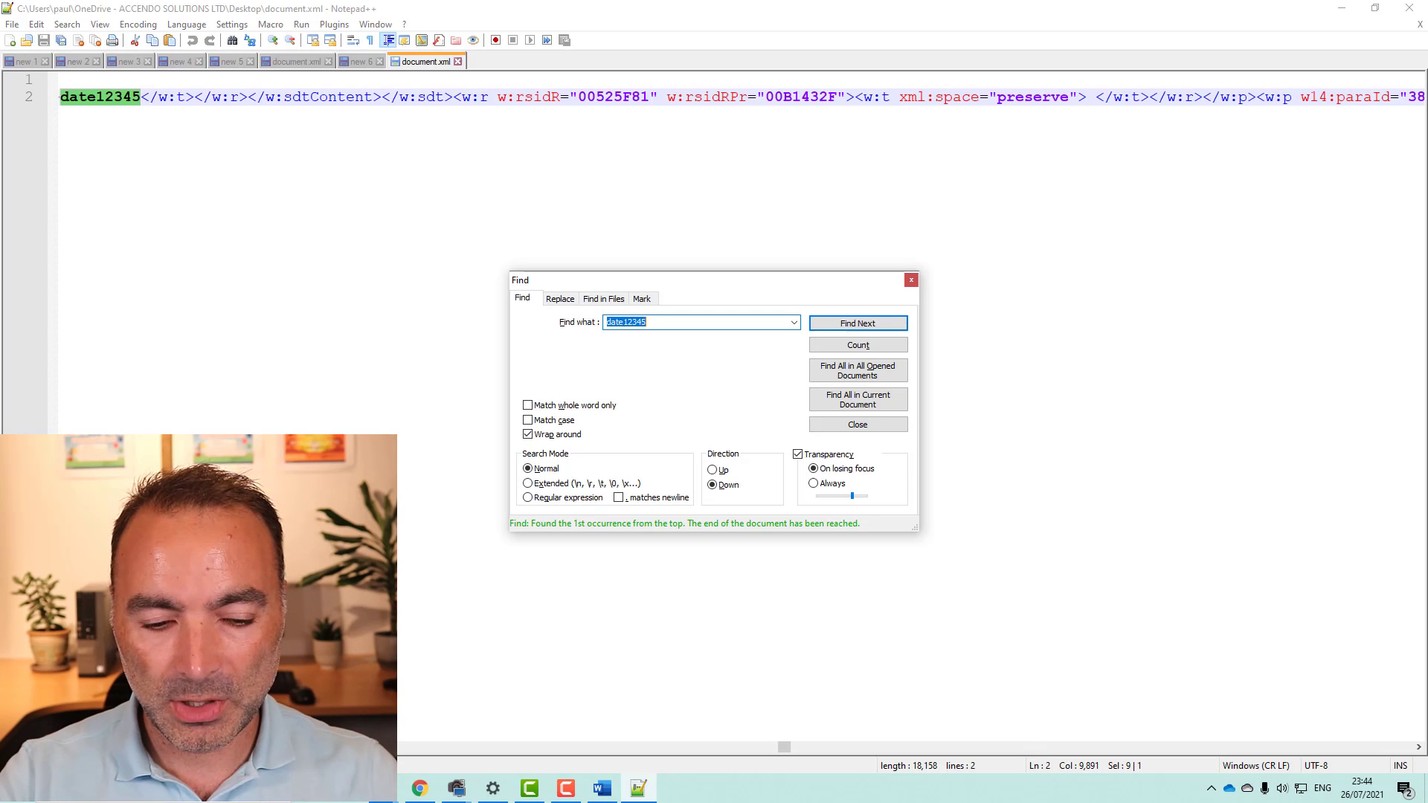
pyautogui.press('Escape')
pyautogui.press('Left')
pyautogui.press('Left')
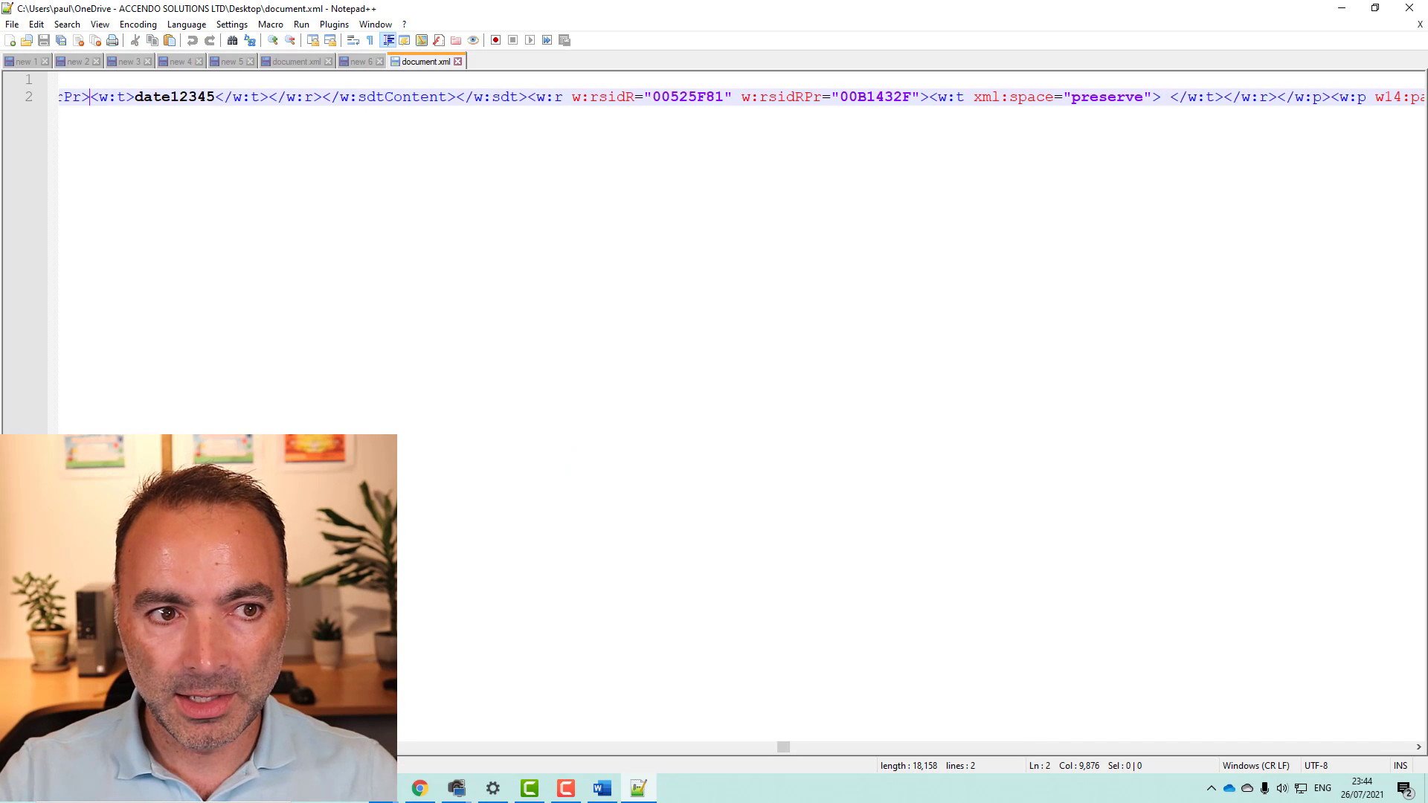
pyautogui.press('Right')
pyautogui.press('Right')
pyautogui.press('Delete')
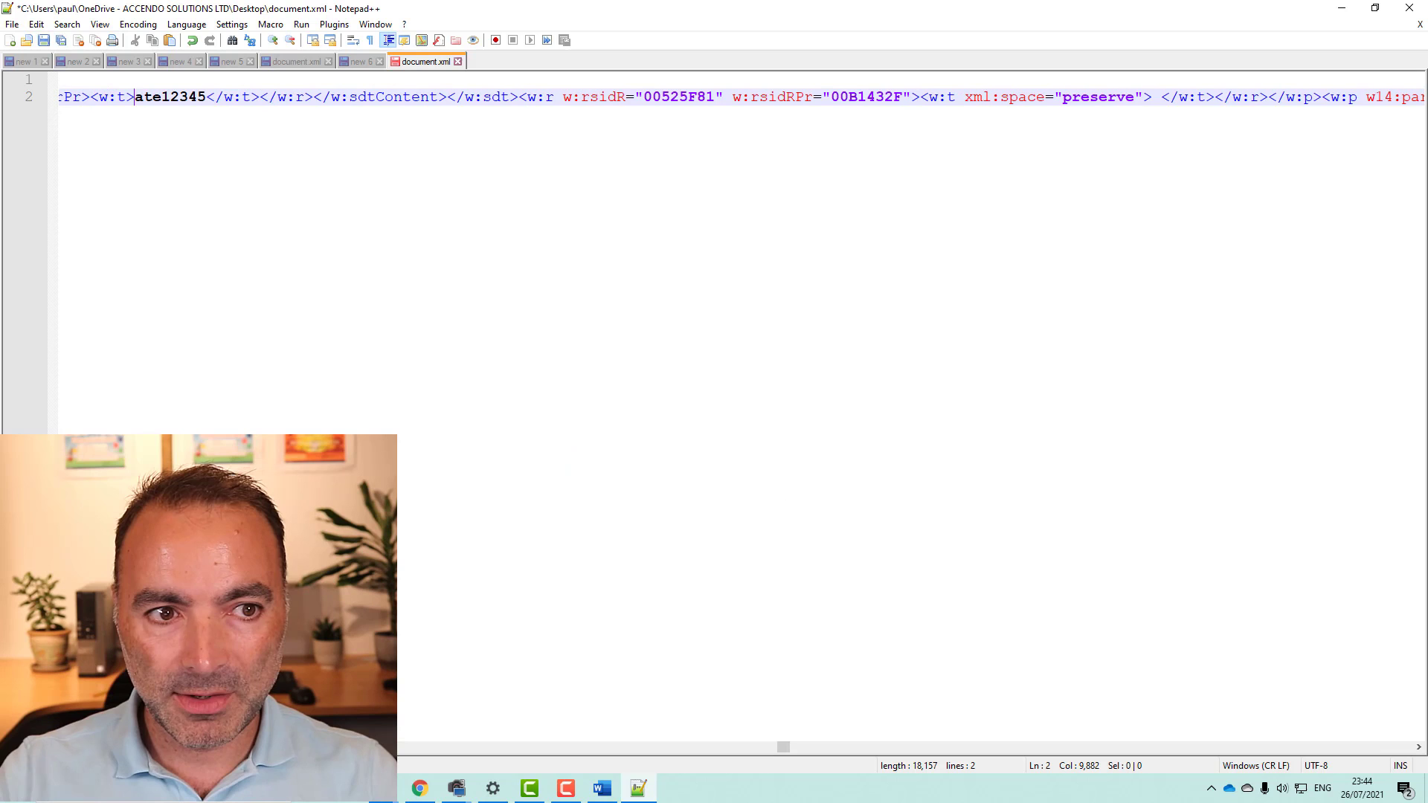
pyautogui.write('D')
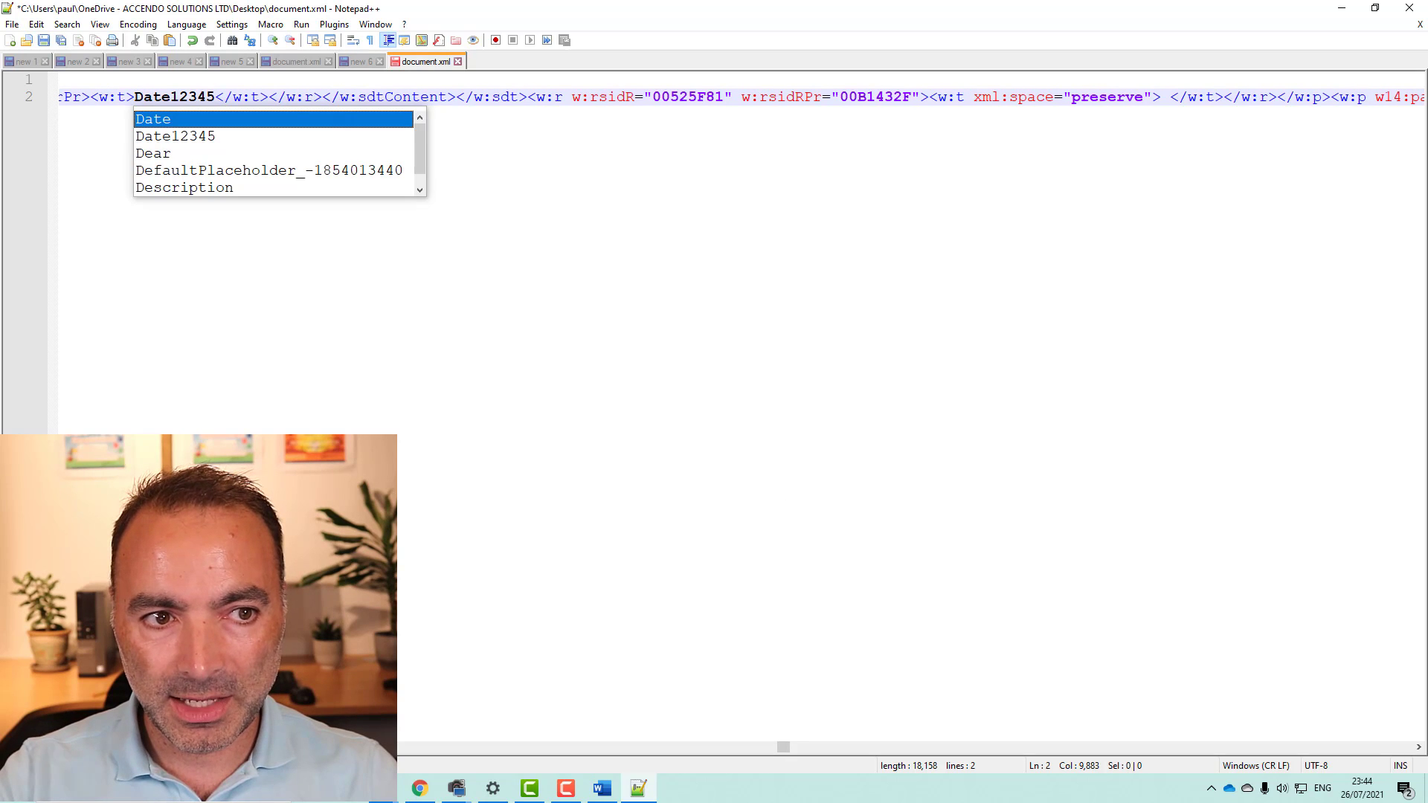
pyautogui.press('BackSpace')
pyautogui.write('d')
pyautogui.press('Escape')
# Inspect the run property and <w:t> tags around date12345, then close document.xml without saving.
pyautogui.press('Left')
pyautogui.press('Left')
pyautogui.press('Left')
pyautogui.press('Left')
pyautogui.press('Left')
pyautogui.press('Left')
pyautogui.press('Left')
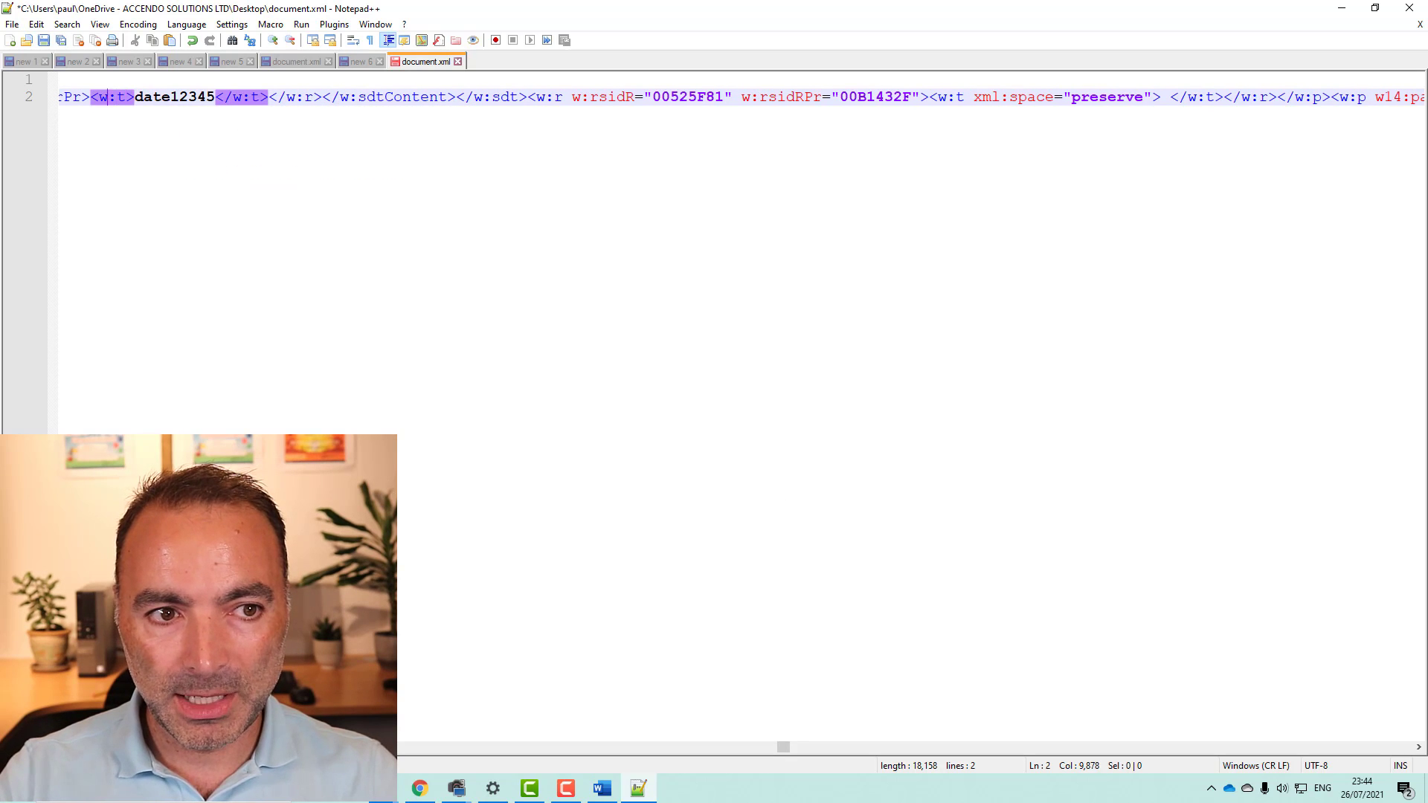
pyautogui.press('Left')
pyautogui.press('Left')
pyautogui.press('Left')
pyautogui.press('Left')
pyautogui.press('Left')
pyautogui.press('Left')
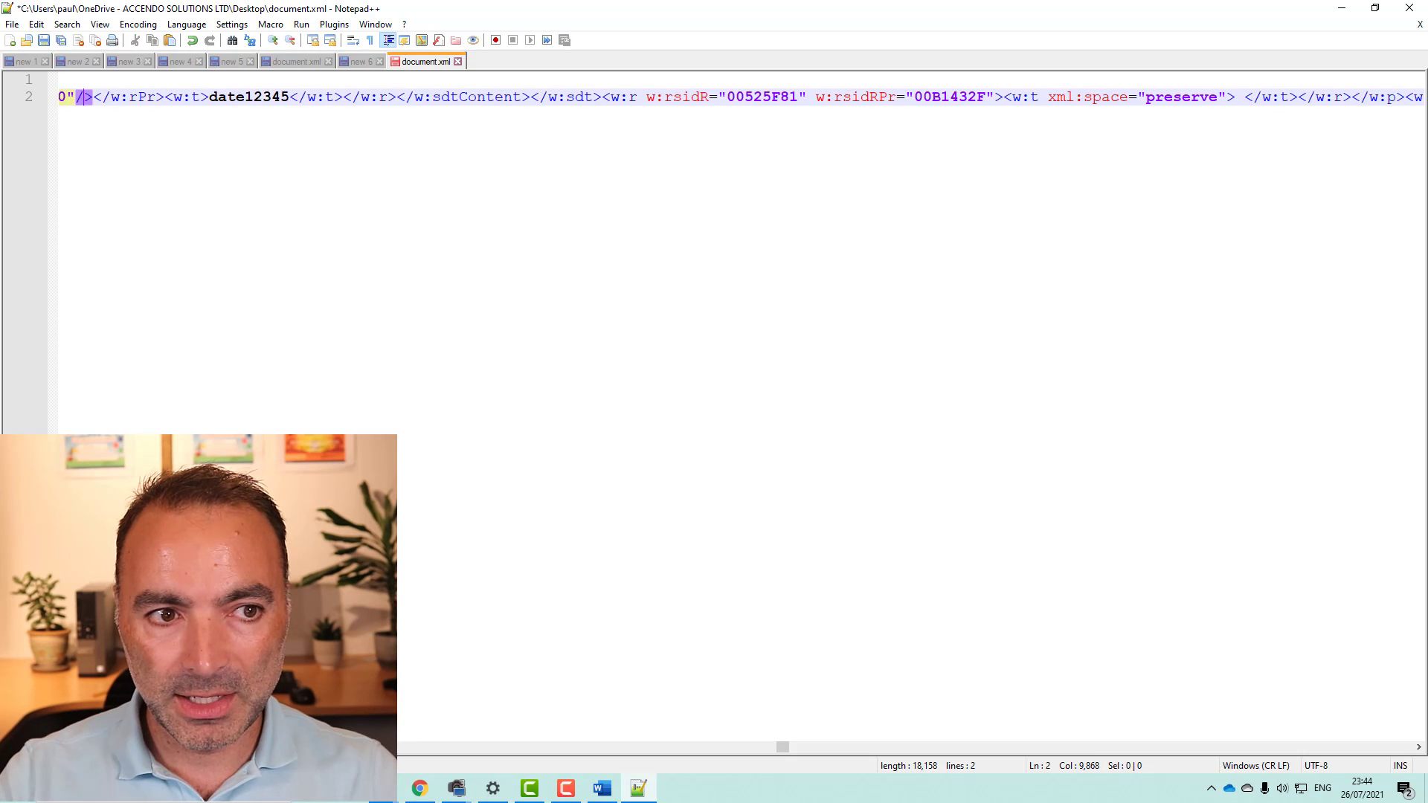
pyautogui.press('Right')
pyautogui.press('Right')
pyautogui.press('Right')
pyautogui.press('Right')
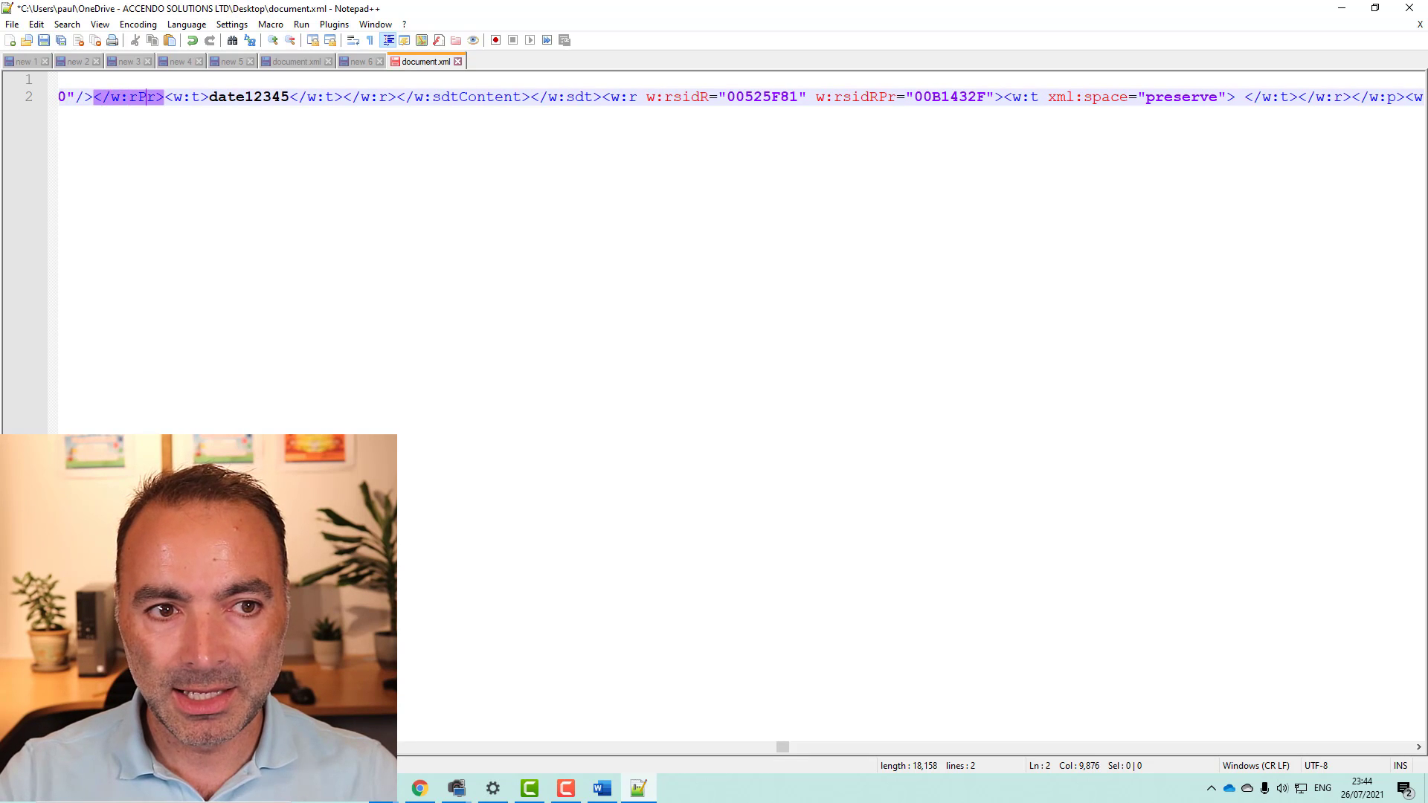
pyautogui.press('Right')
pyautogui.press('Right')
pyautogui.press('Right')
pyautogui.press('Right')
pyautogui.press('BackSpace')
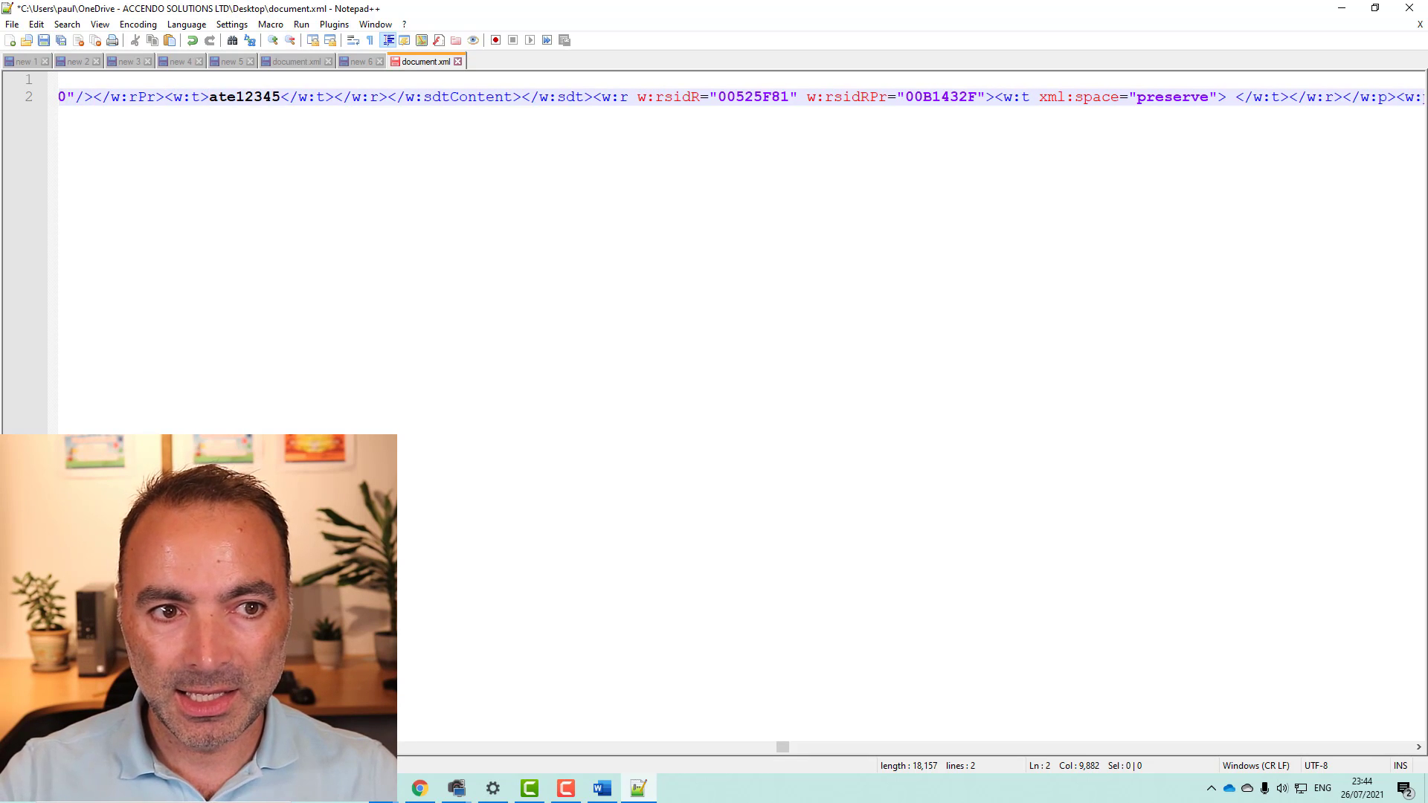
pyautogui.write('d')
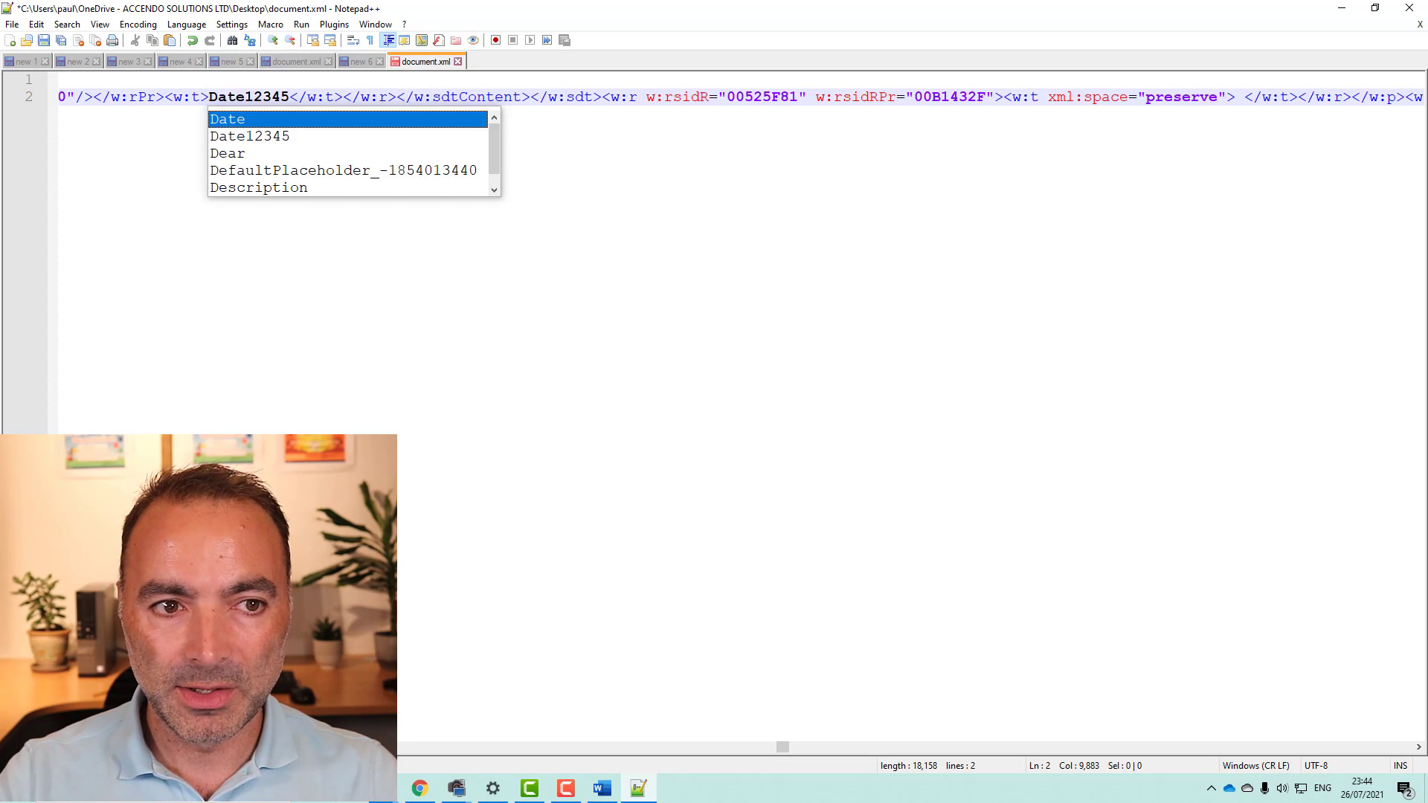
pyautogui.click(459, 62)
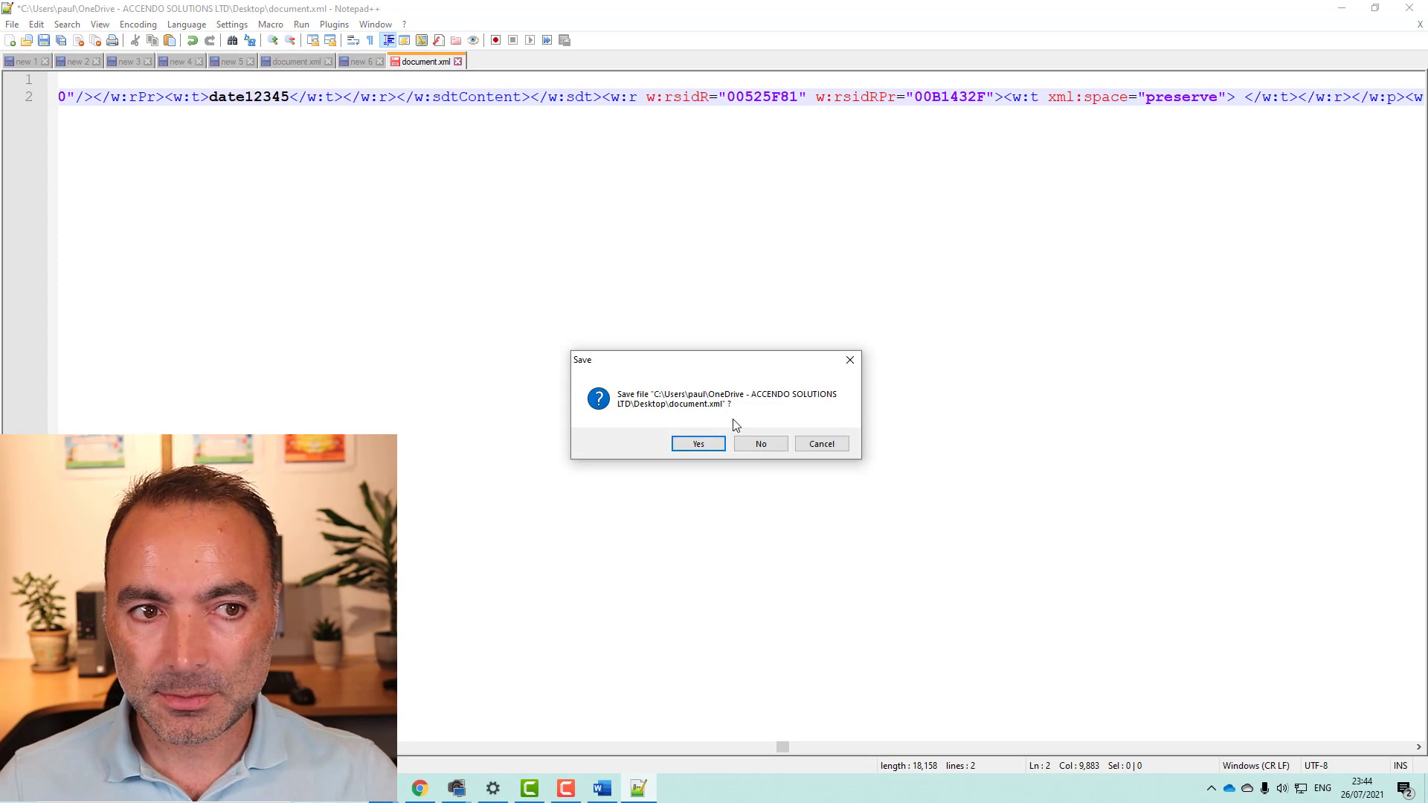
pyautogui.click(760, 446)
# Close Notepad++ and Explorer, then browse SharePoint's Template > word > media folder.
pyautogui.click(1342, 8)
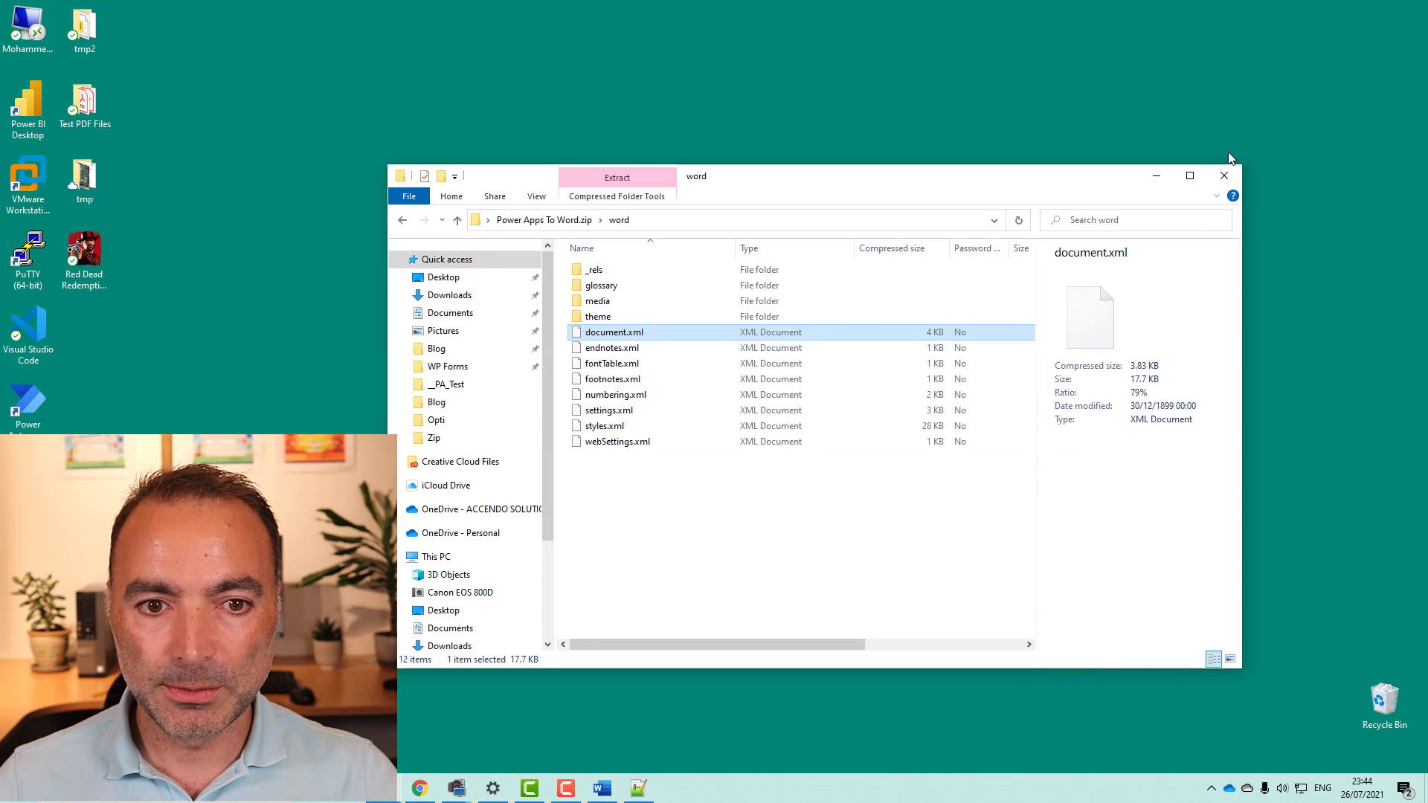
pyautogui.click(1224, 176)
pyautogui.click(422, 785)
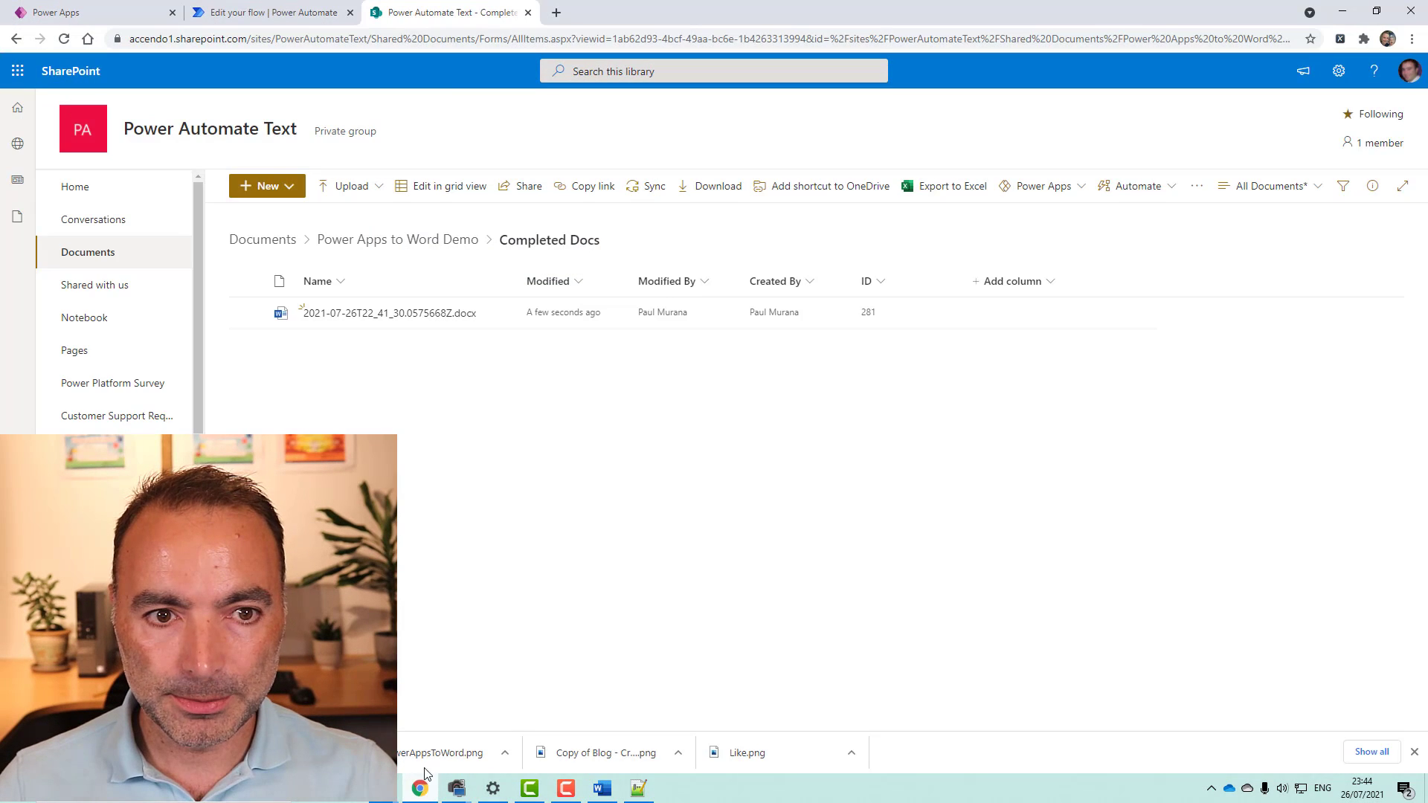
pyautogui.click(446, 243)
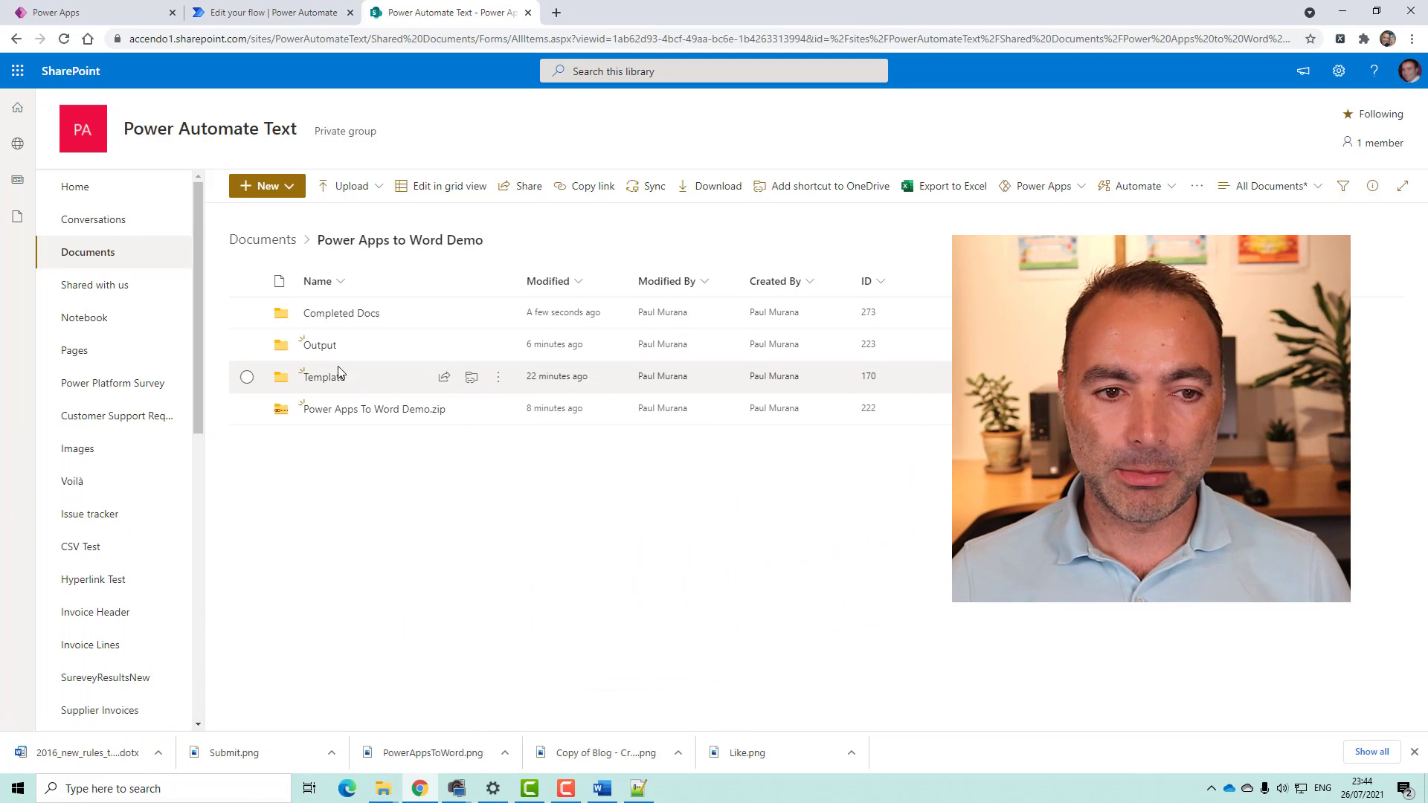
pyautogui.click(327, 378)
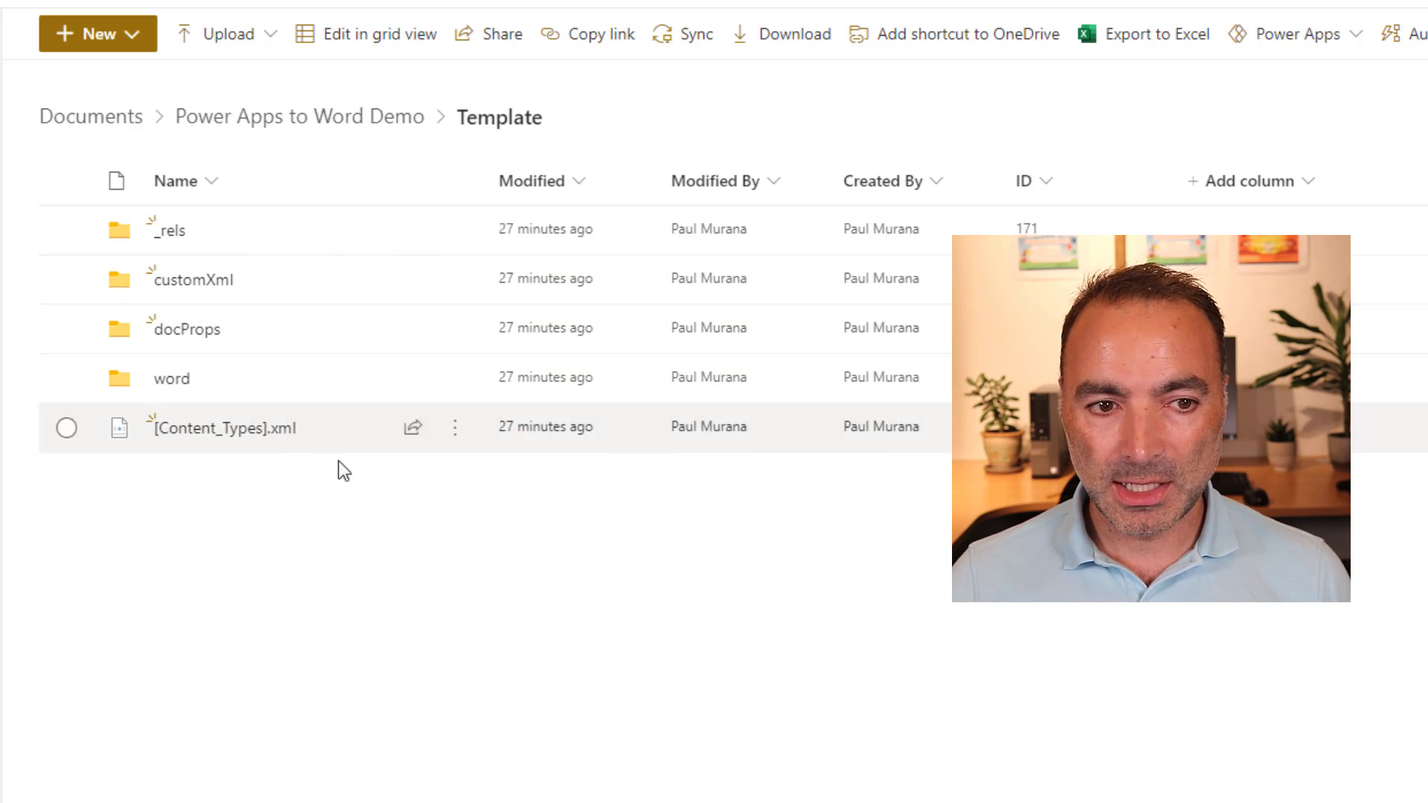
pyautogui.click(174, 381)
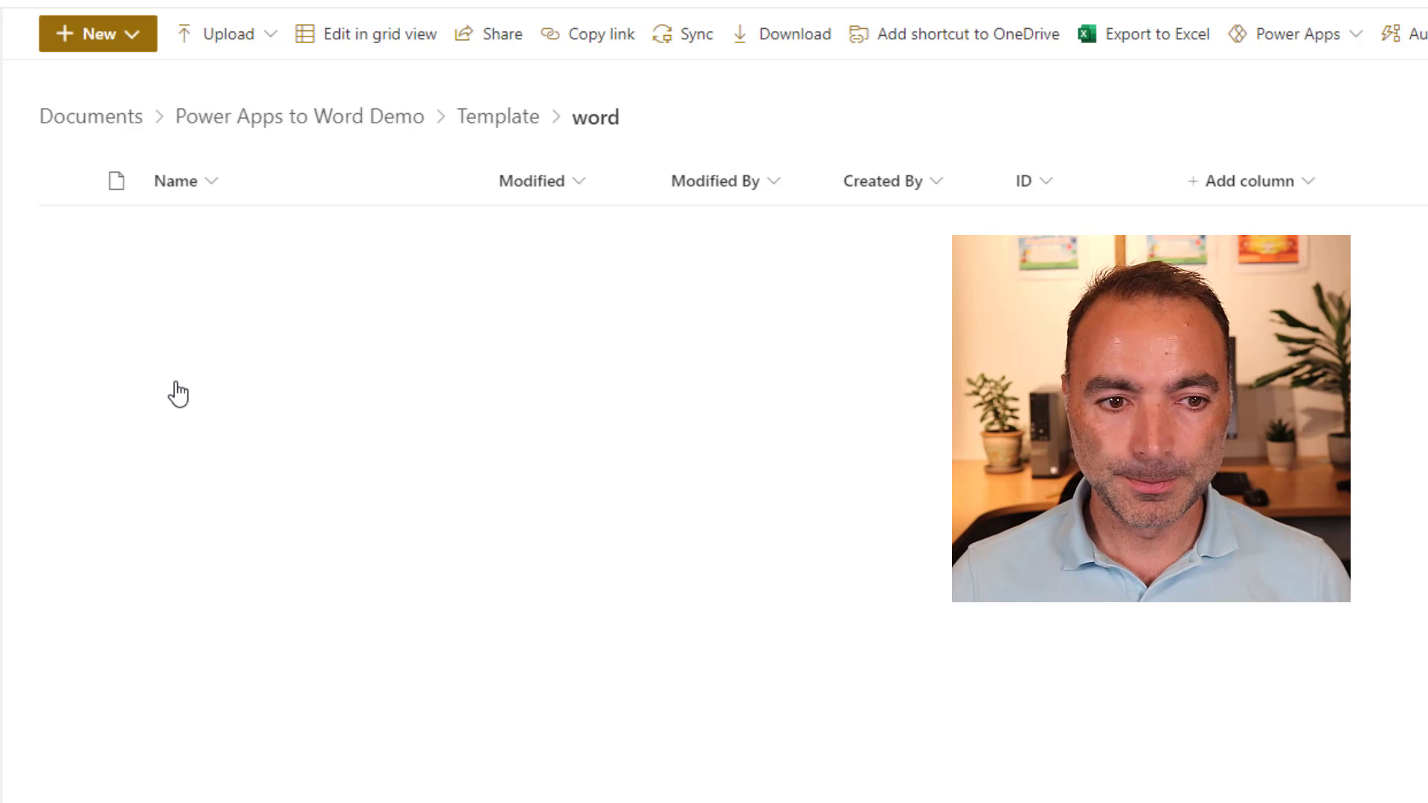
pyautogui.click(175, 330)
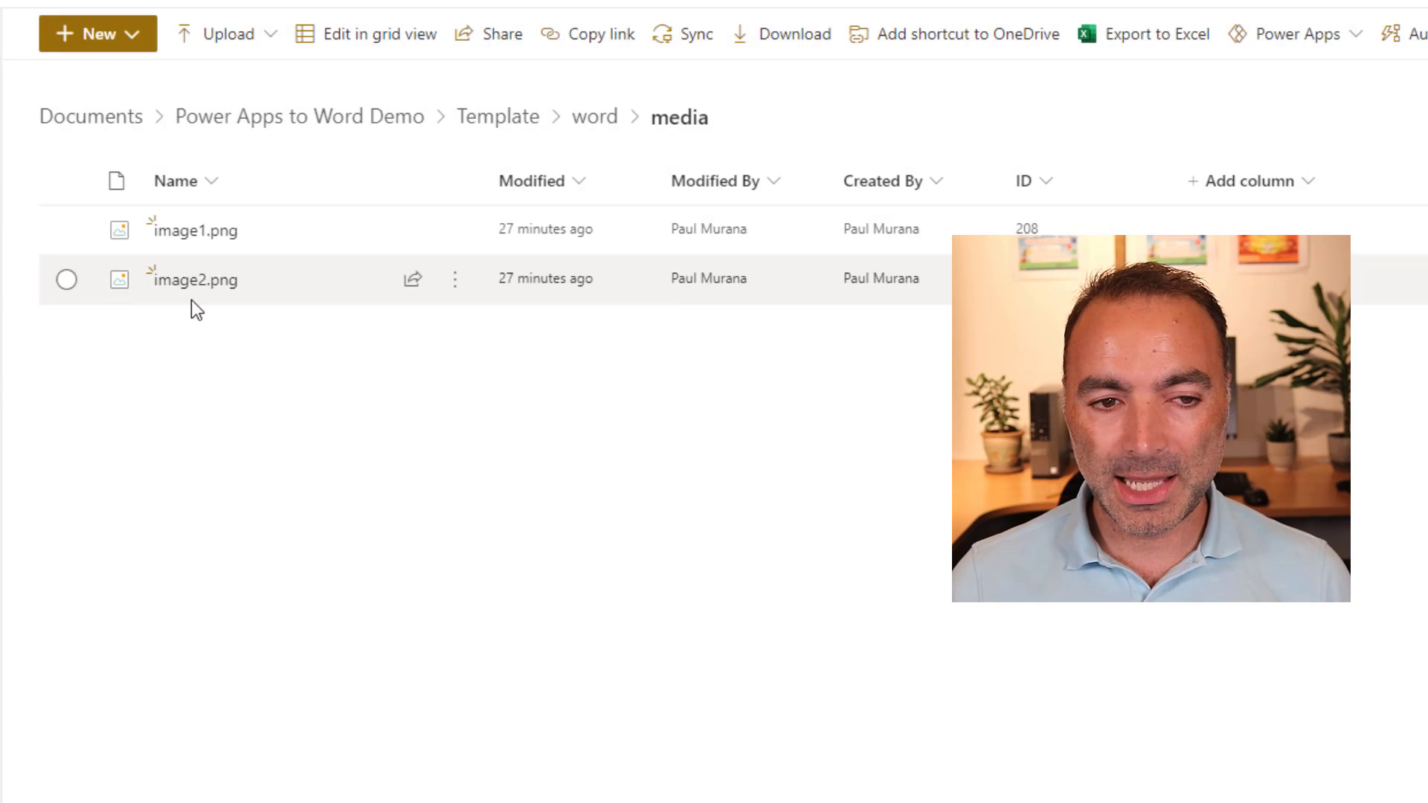
pyautogui.moveTo(200, 292)
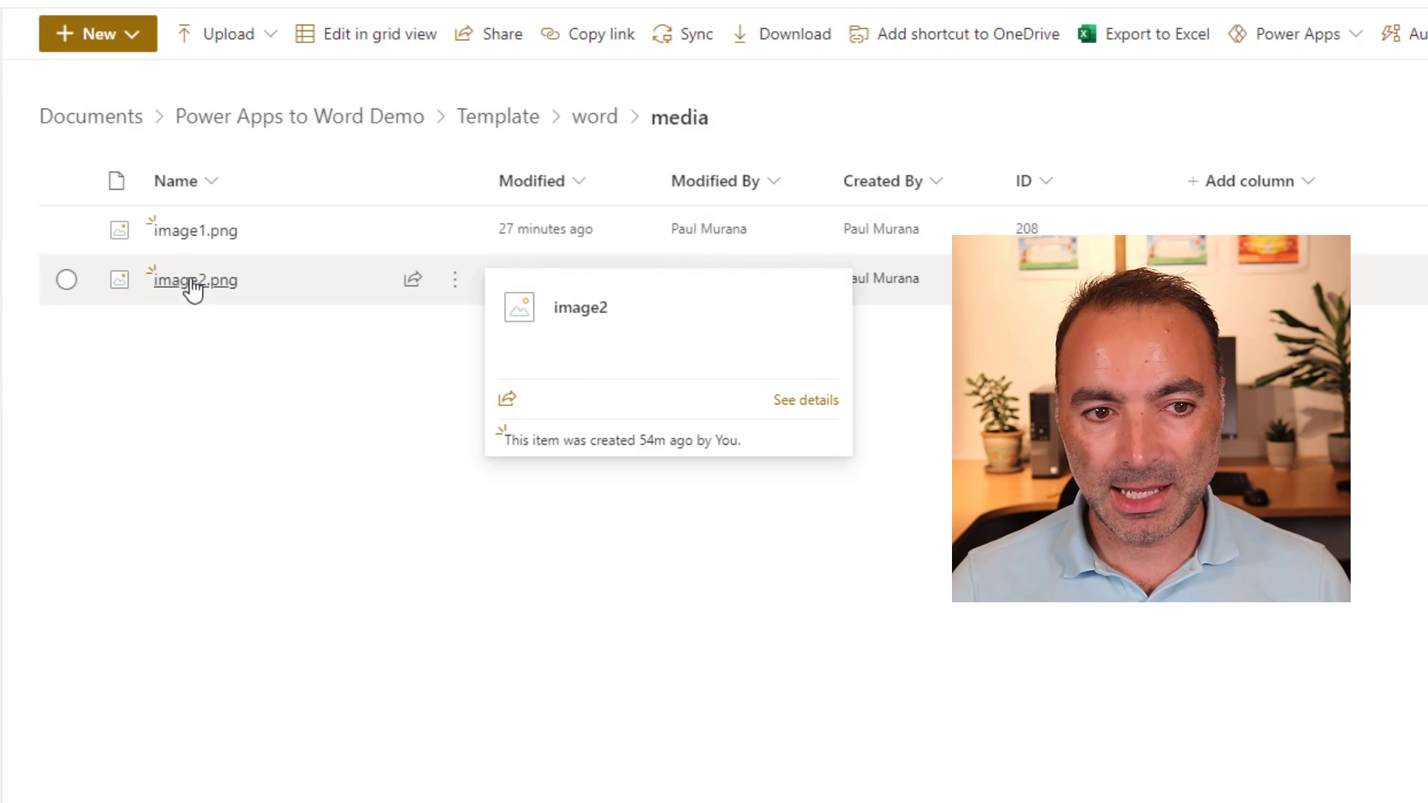
pyautogui.hotkey('alt', 'Left')
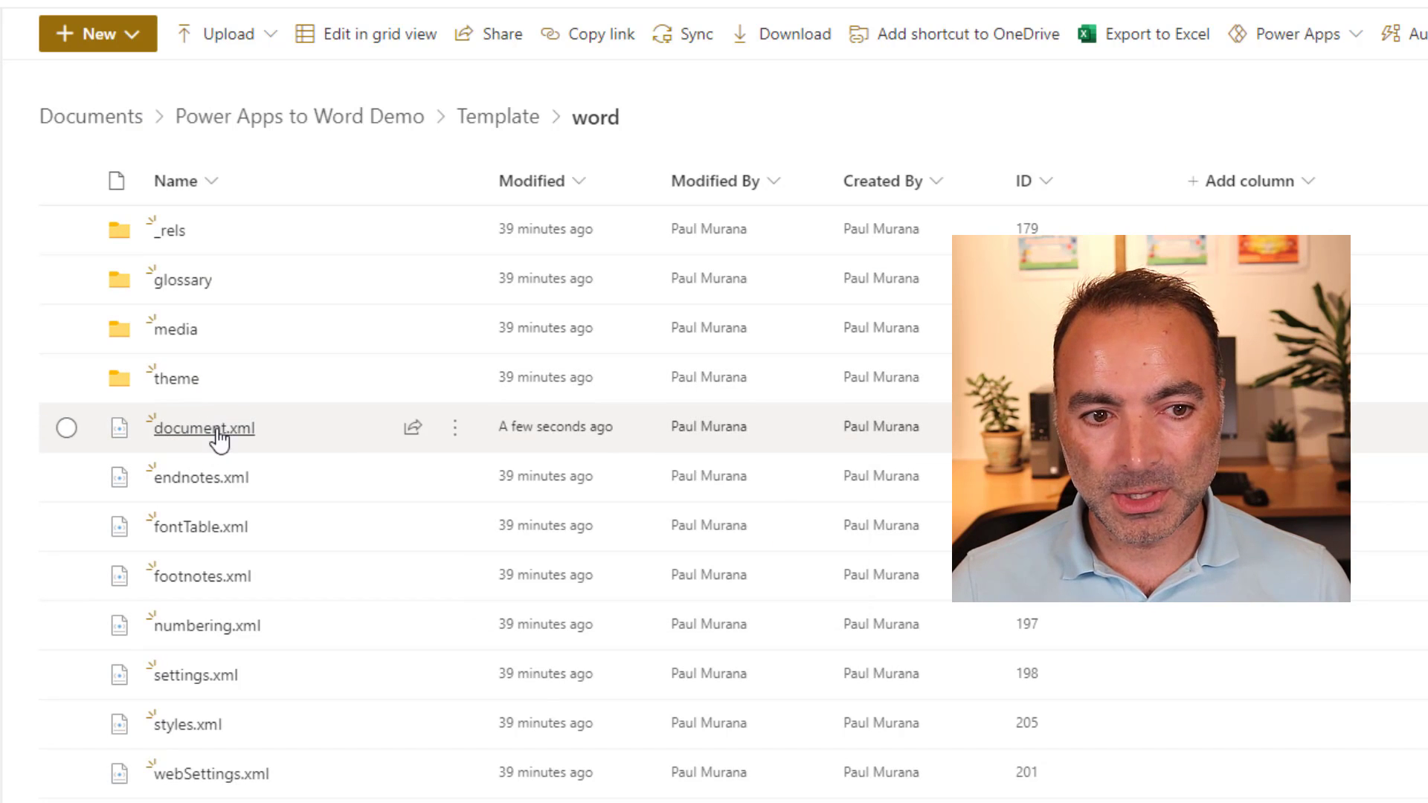
# Check the Power Apps to Word Demo Output folder, then open Completed Docs.
pyautogui.click(402, 132)
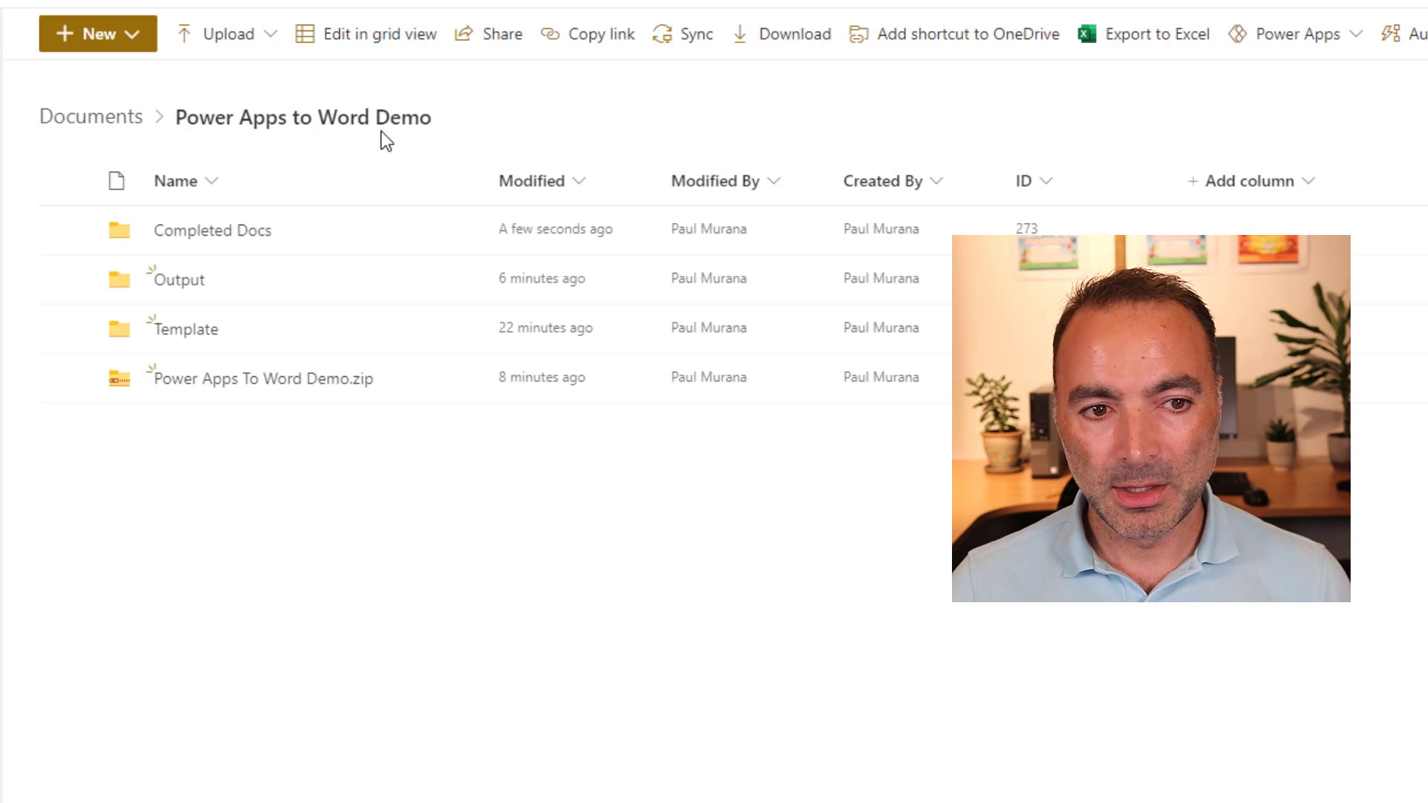
pyautogui.click(172, 288)
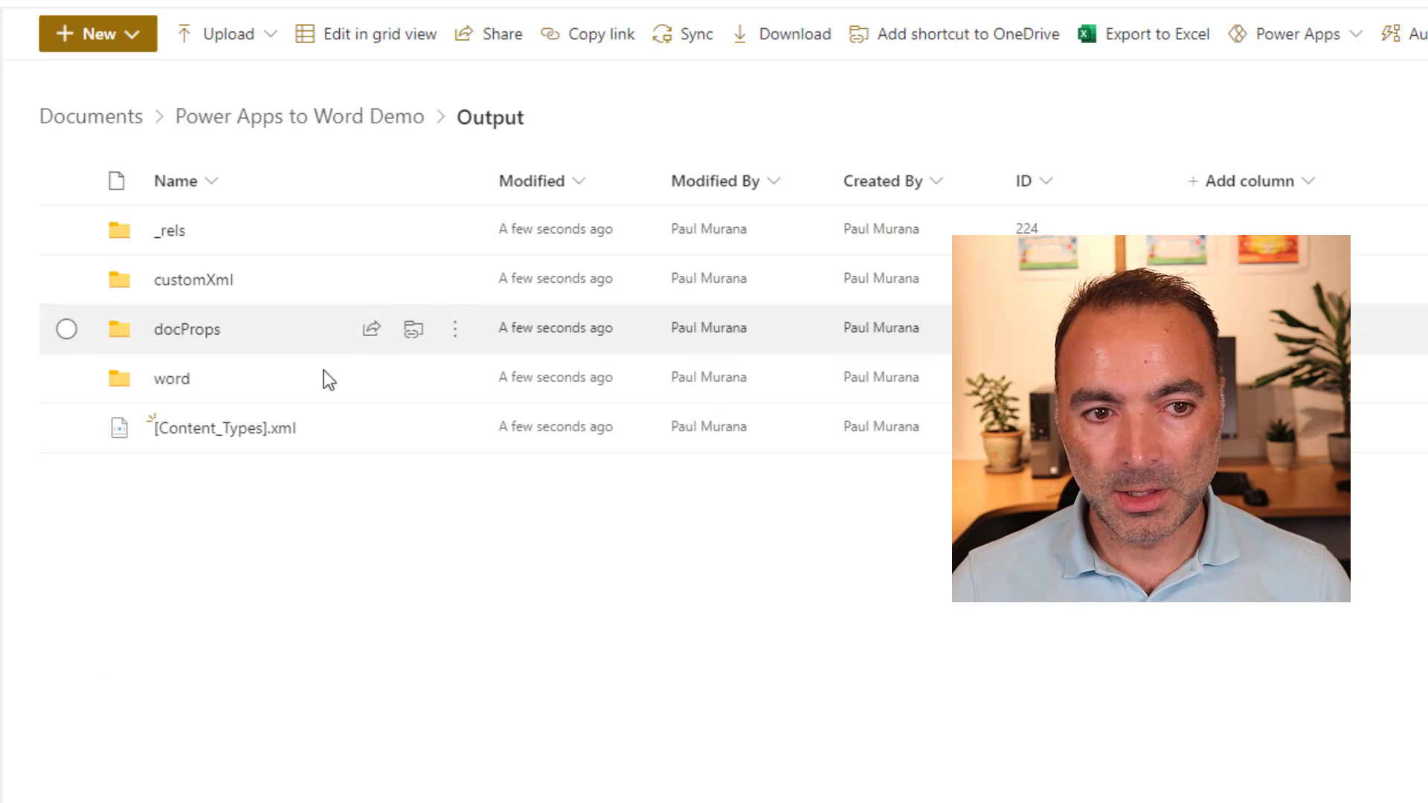
pyautogui.click(370, 120)
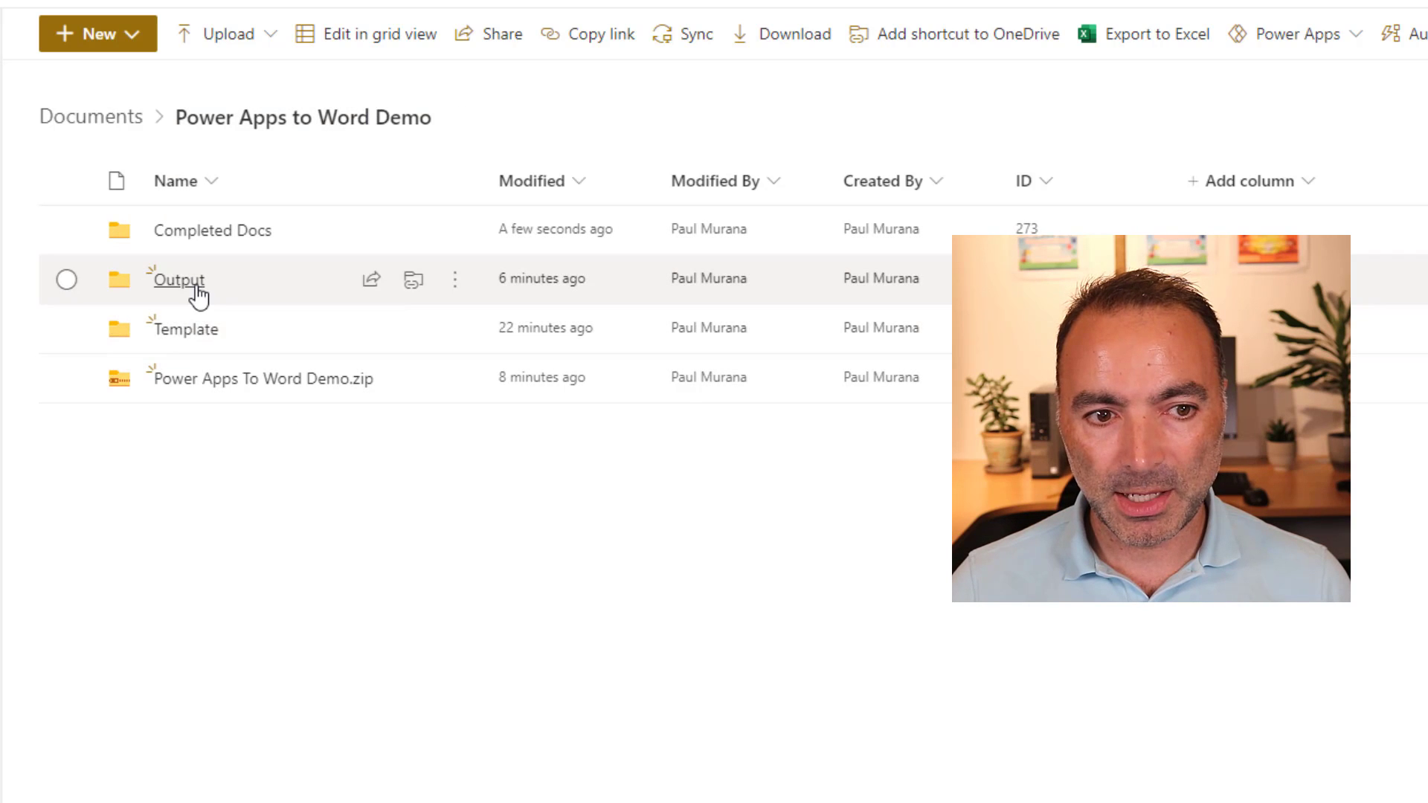
pyautogui.click(188, 287)
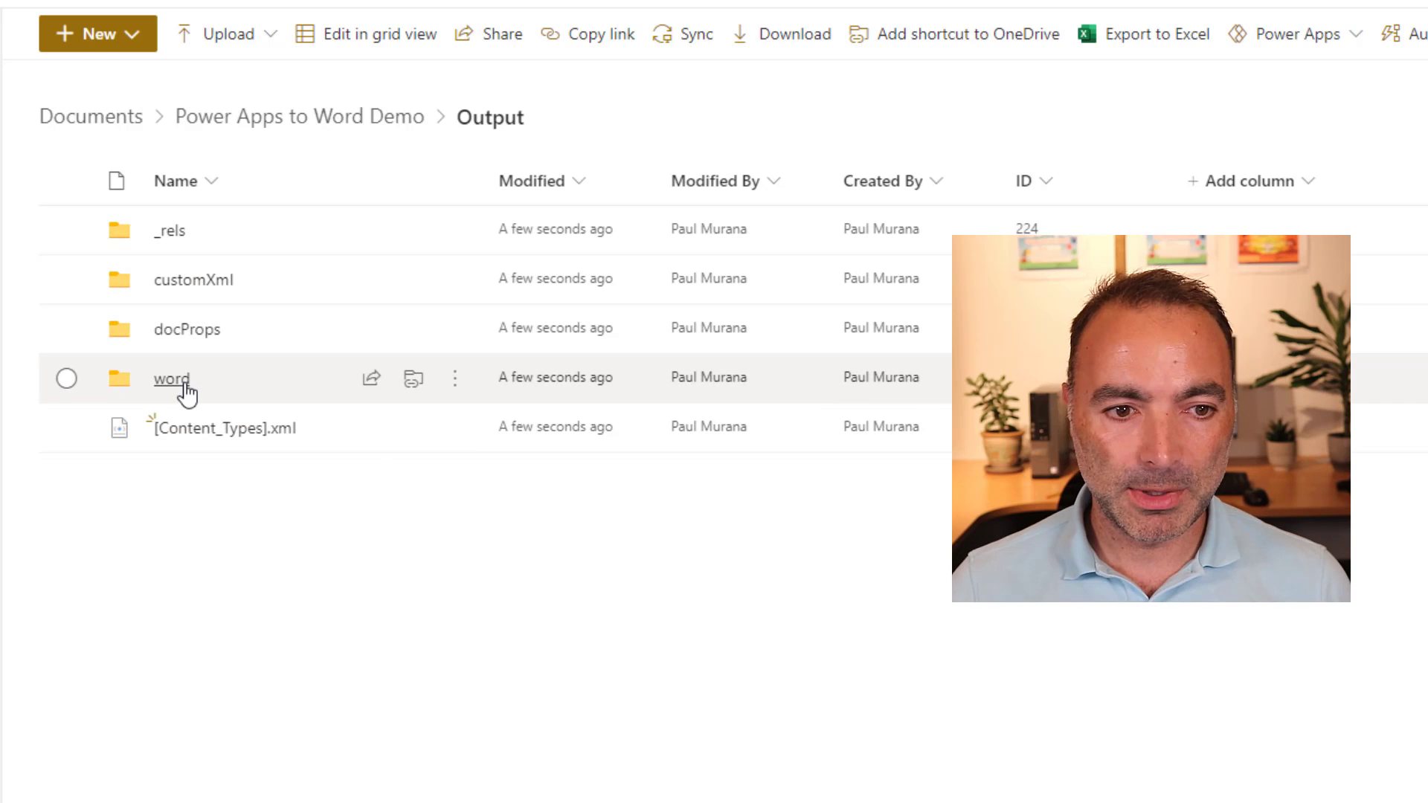
pyautogui.click(323, 131)
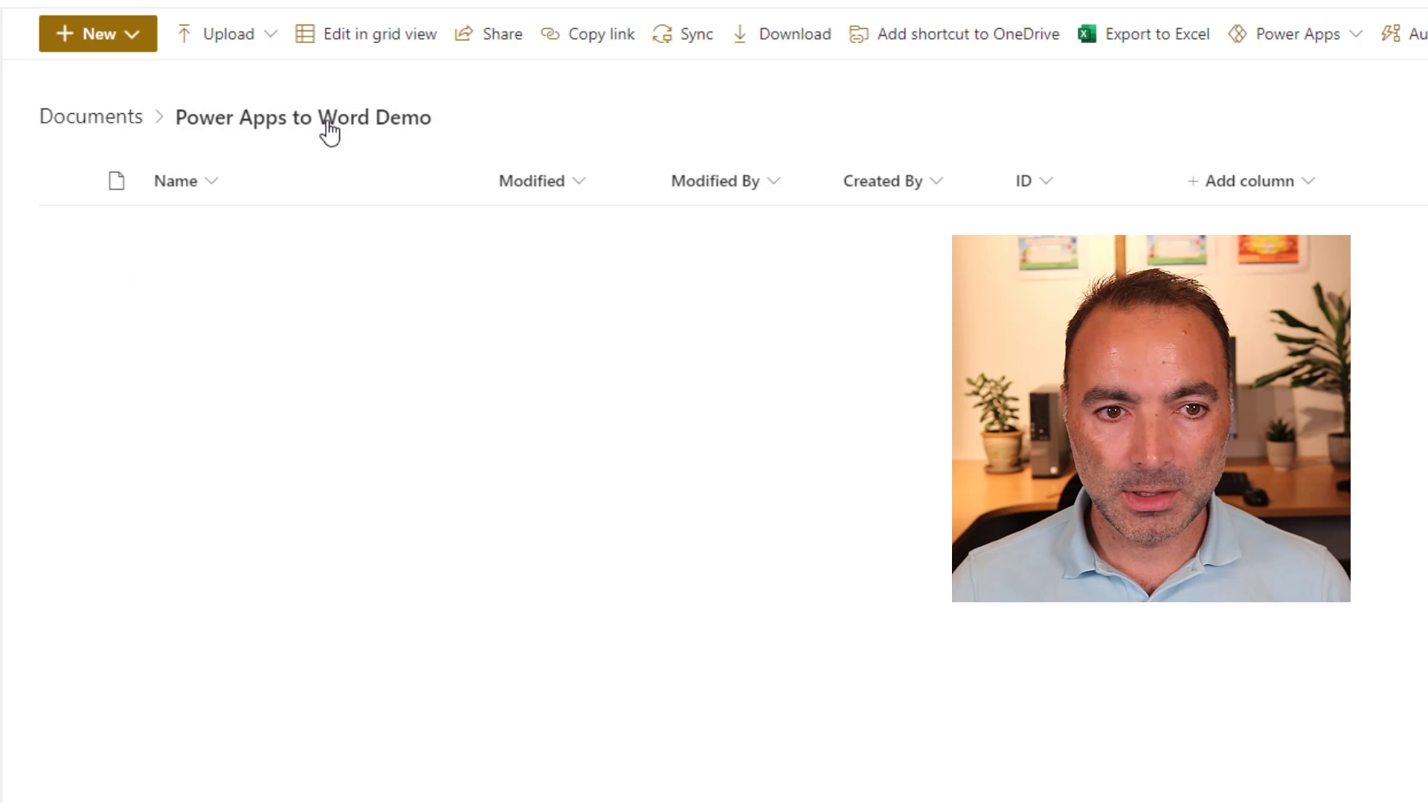
pyautogui.click(206, 230)
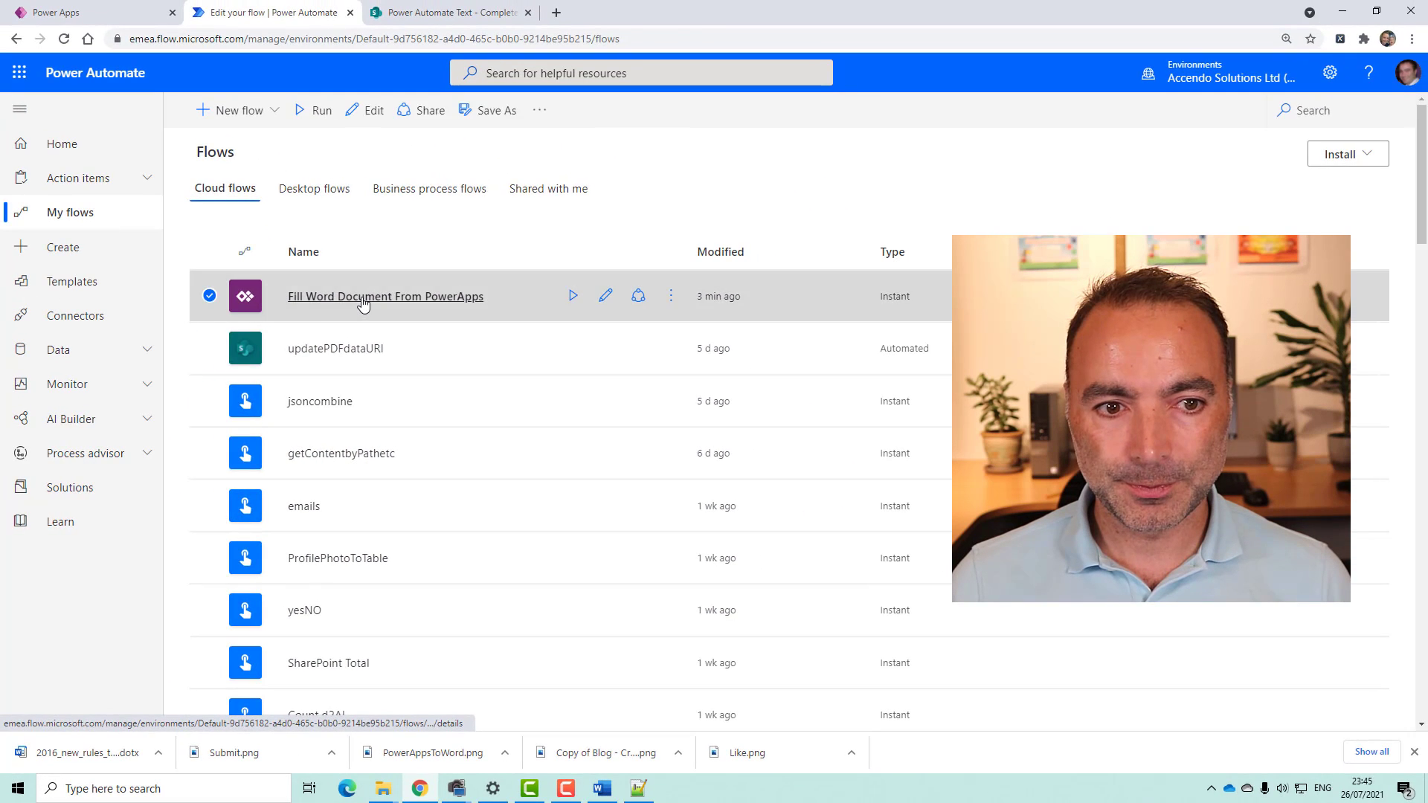
# Edit the Fill Word Document From PowerApps flow and select ReplaceName's replace(...name12345...) expression.
pyautogui.click(360, 301)
pyautogui.click(211, 111)
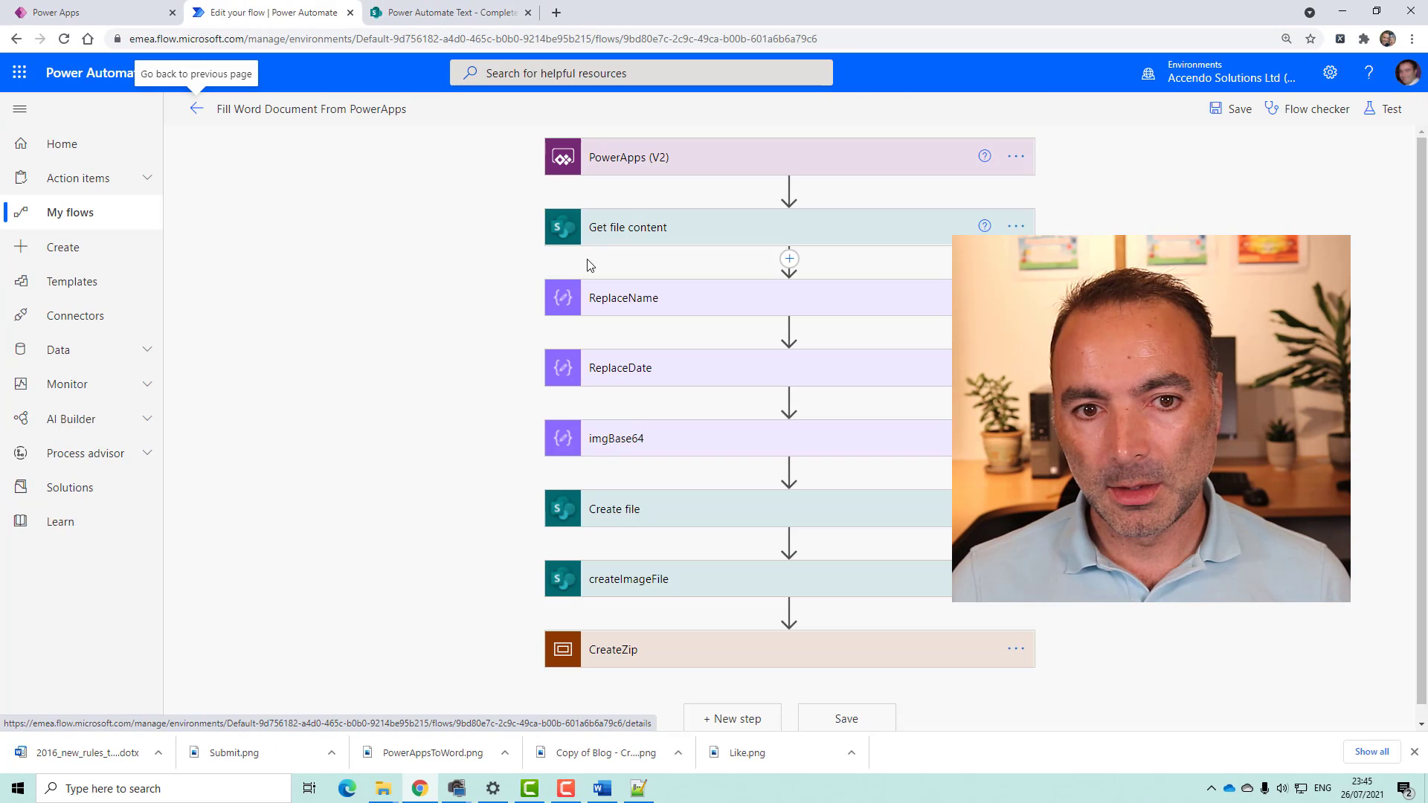
pyautogui.click(634, 236)
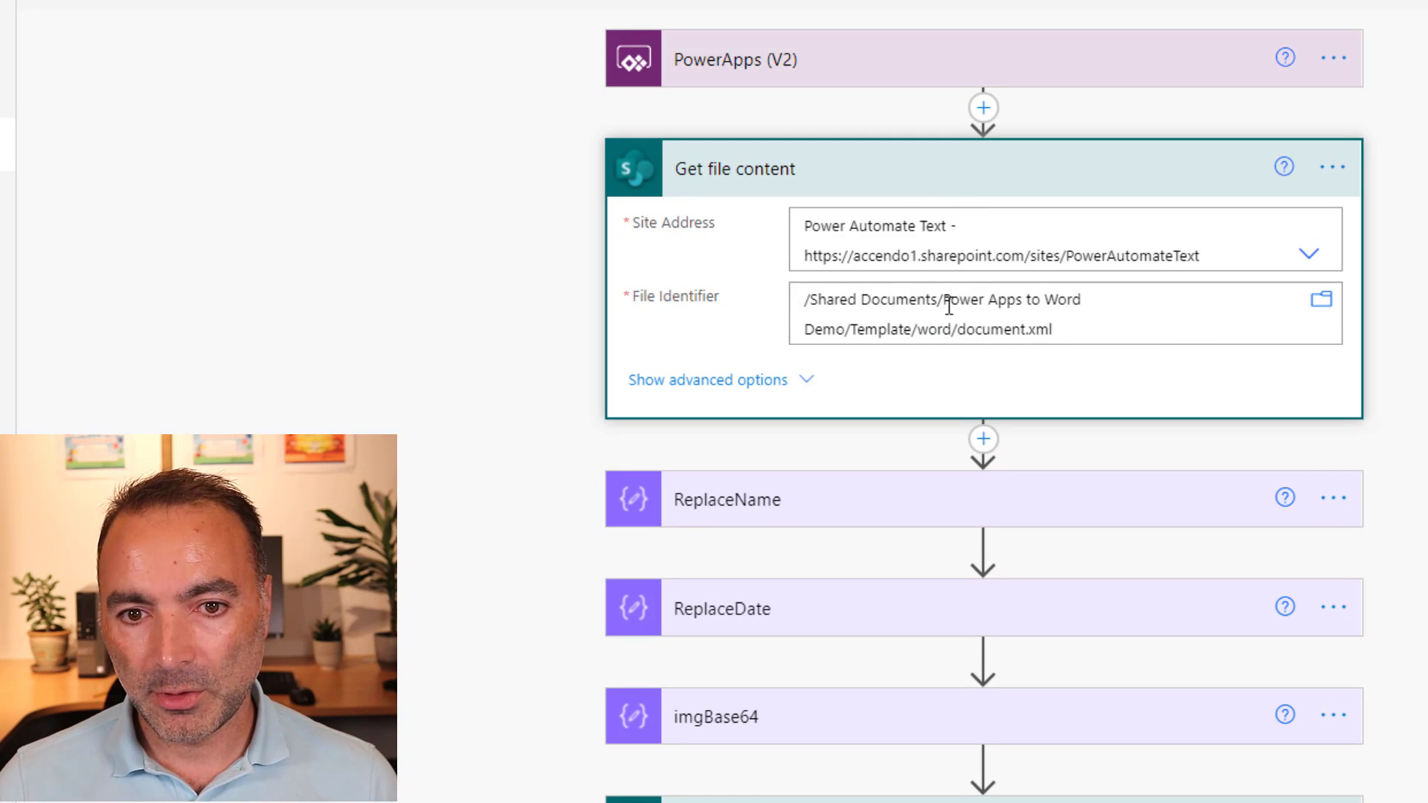
pyautogui.click(952, 169)
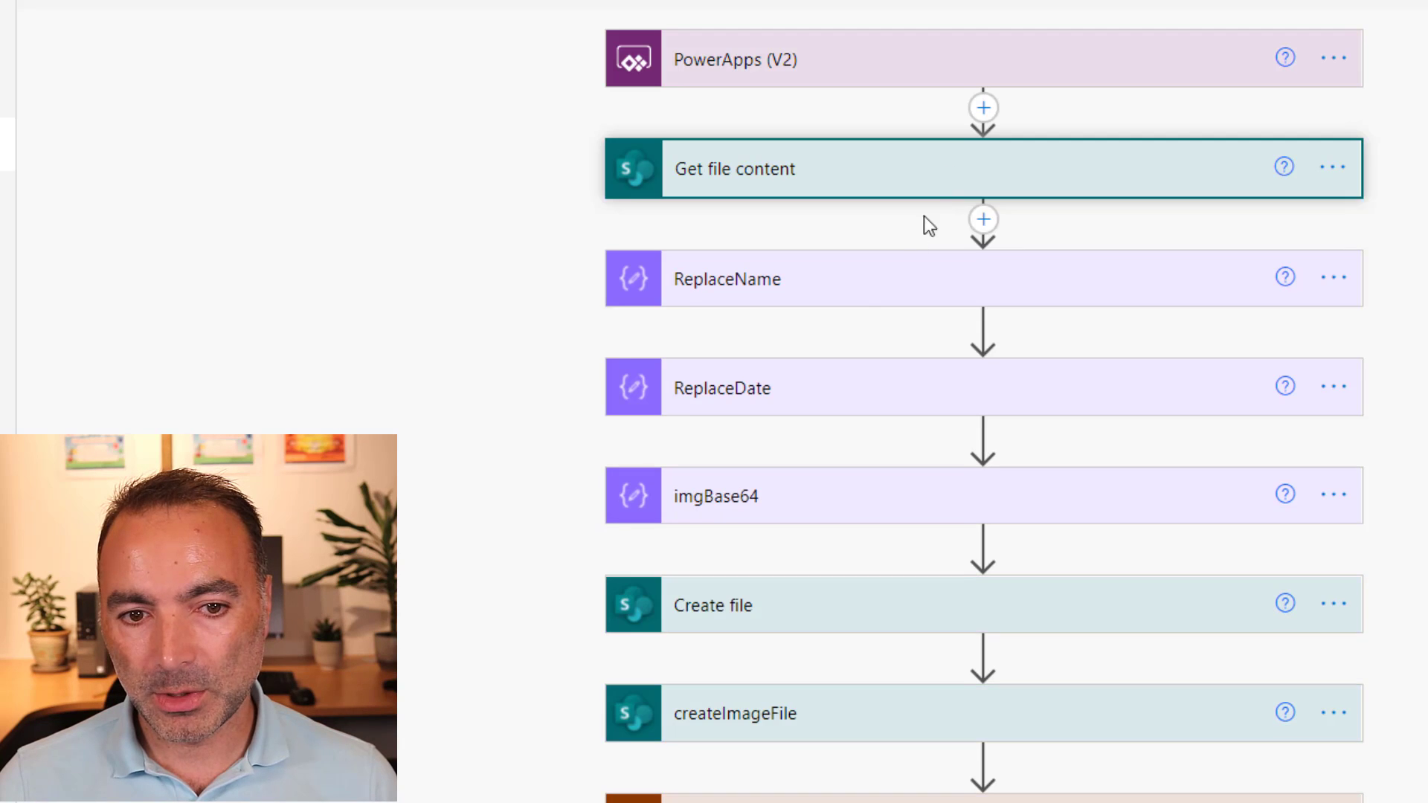
pyautogui.click(846, 280)
pyautogui.click(870, 342)
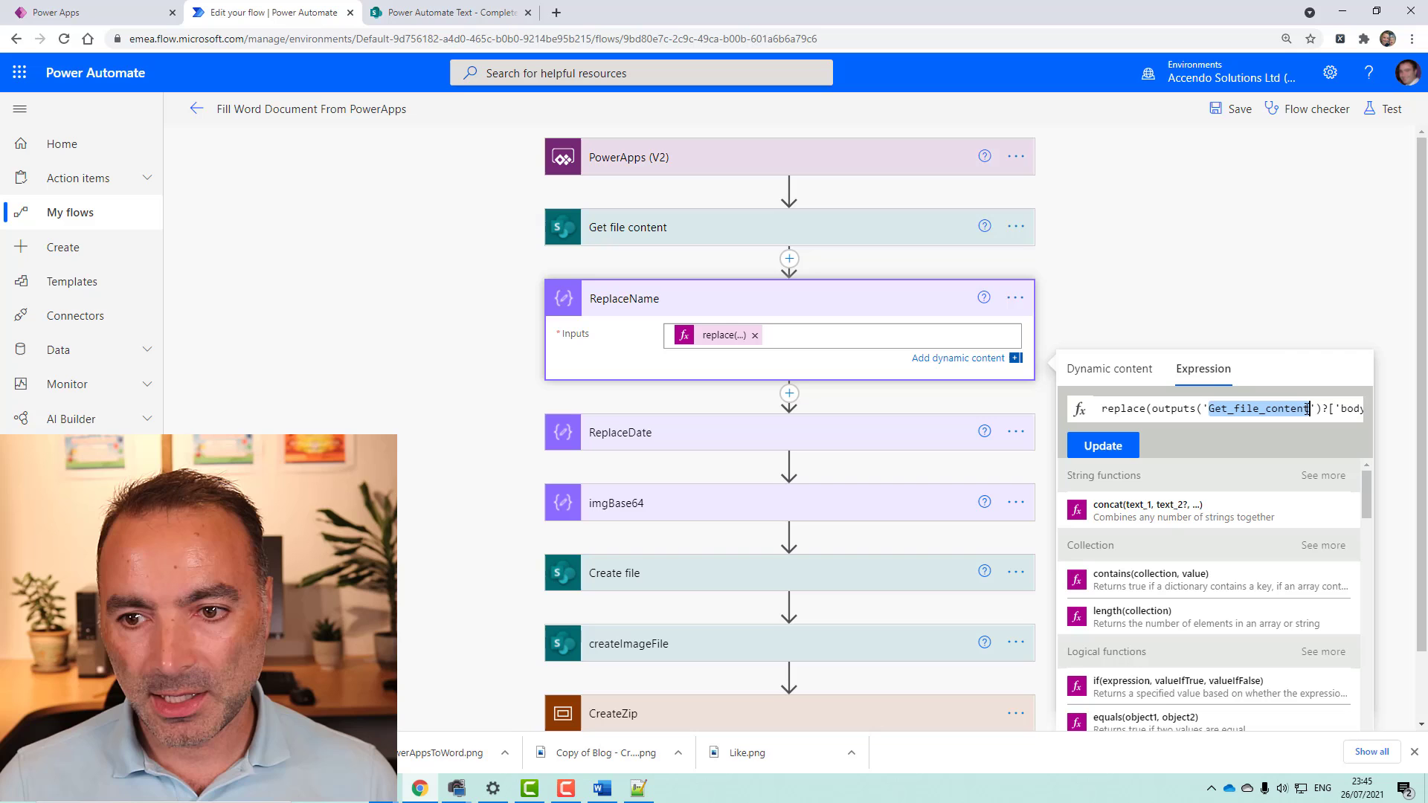
pyautogui.tripleClick(1261, 408)
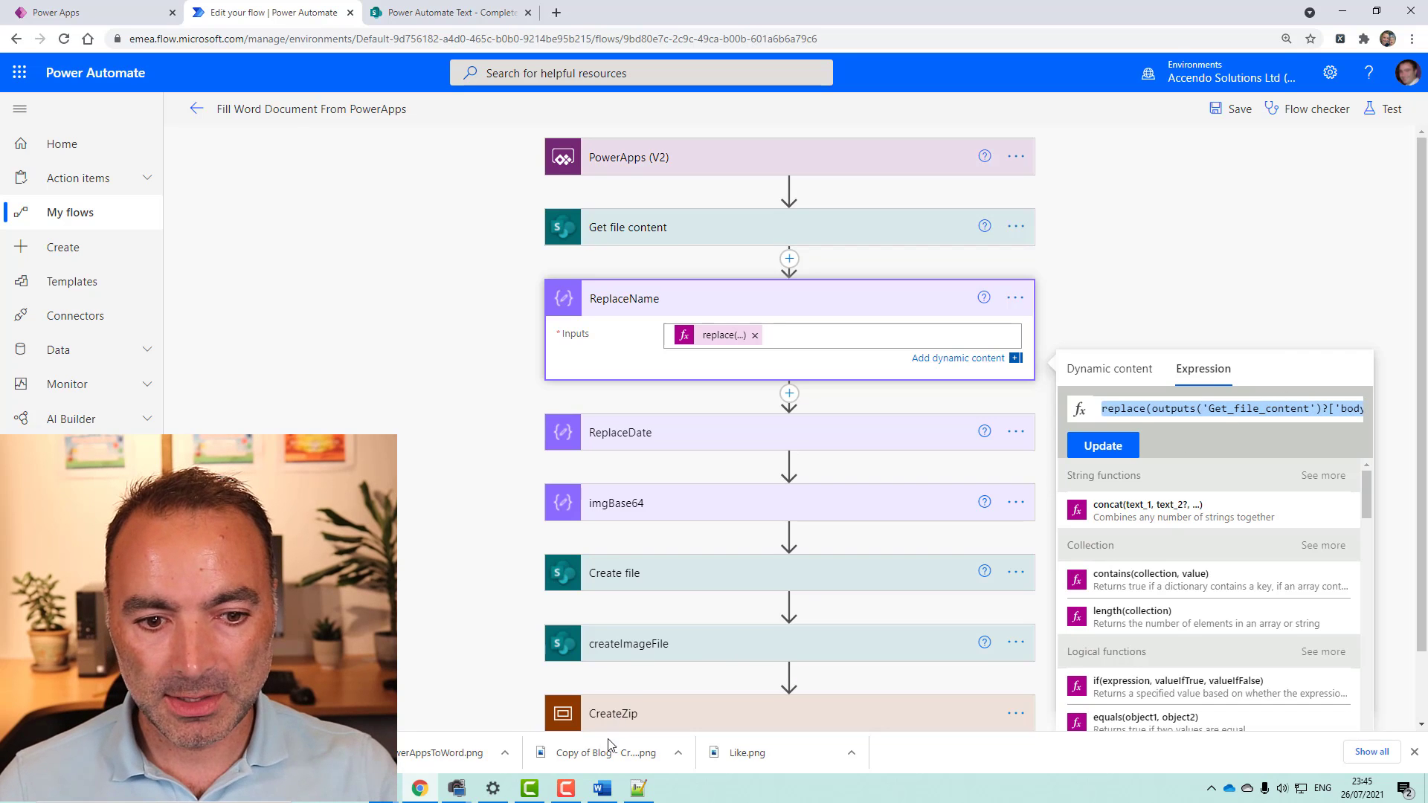
pyautogui.click(637, 787)
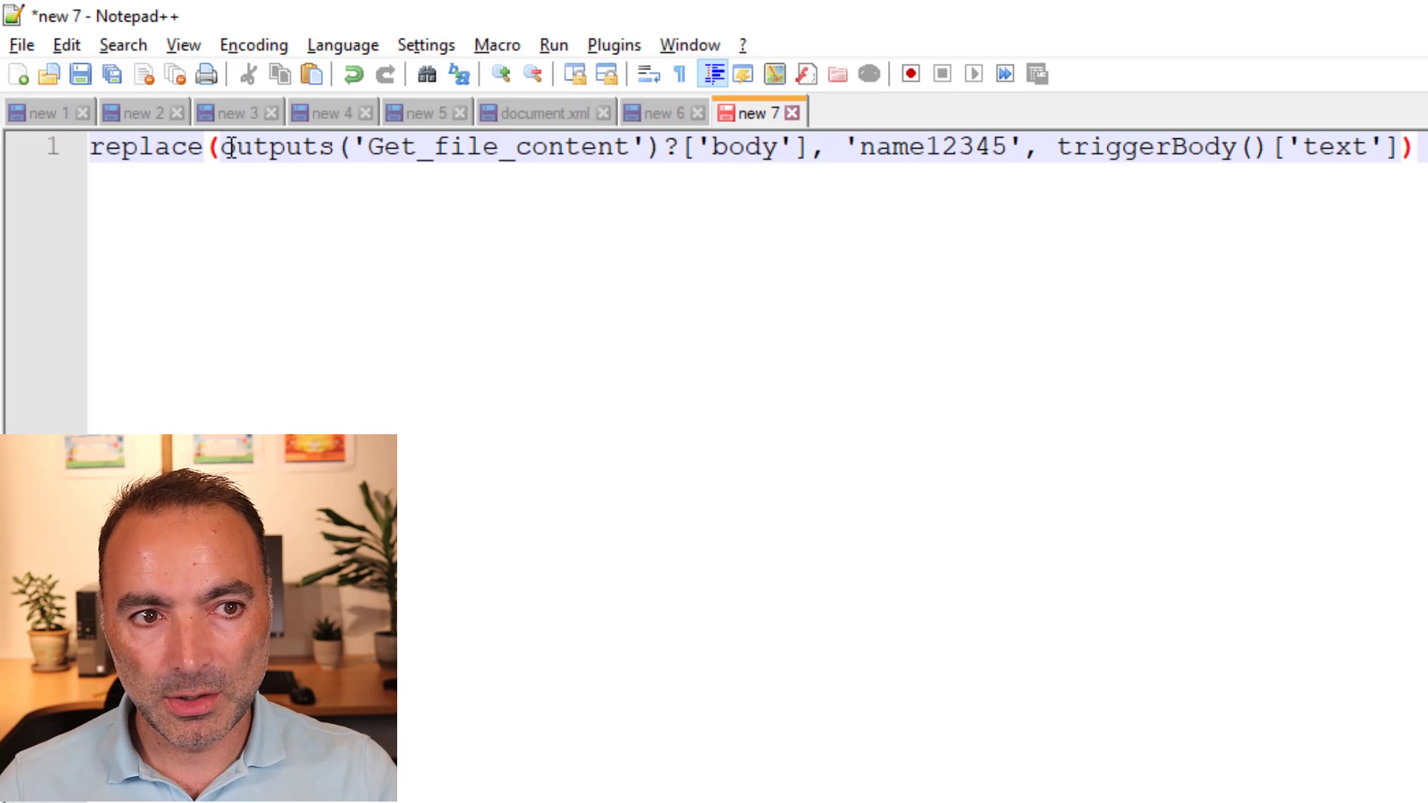
pyautogui.moveTo(1059, 149); pyautogui.dragTo(1401, 149)
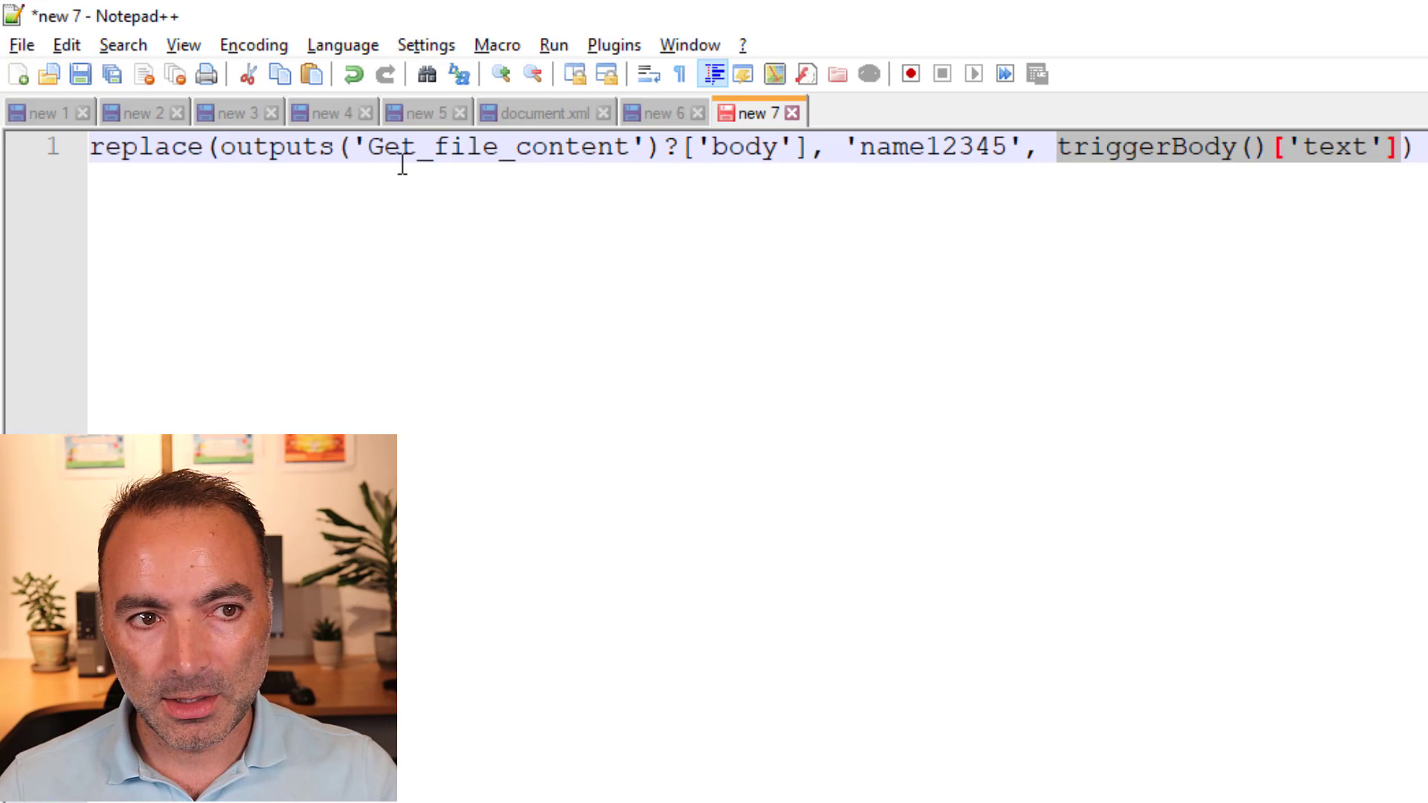
pyautogui.moveTo(235, 147); pyautogui.dragTo(1401, 149)
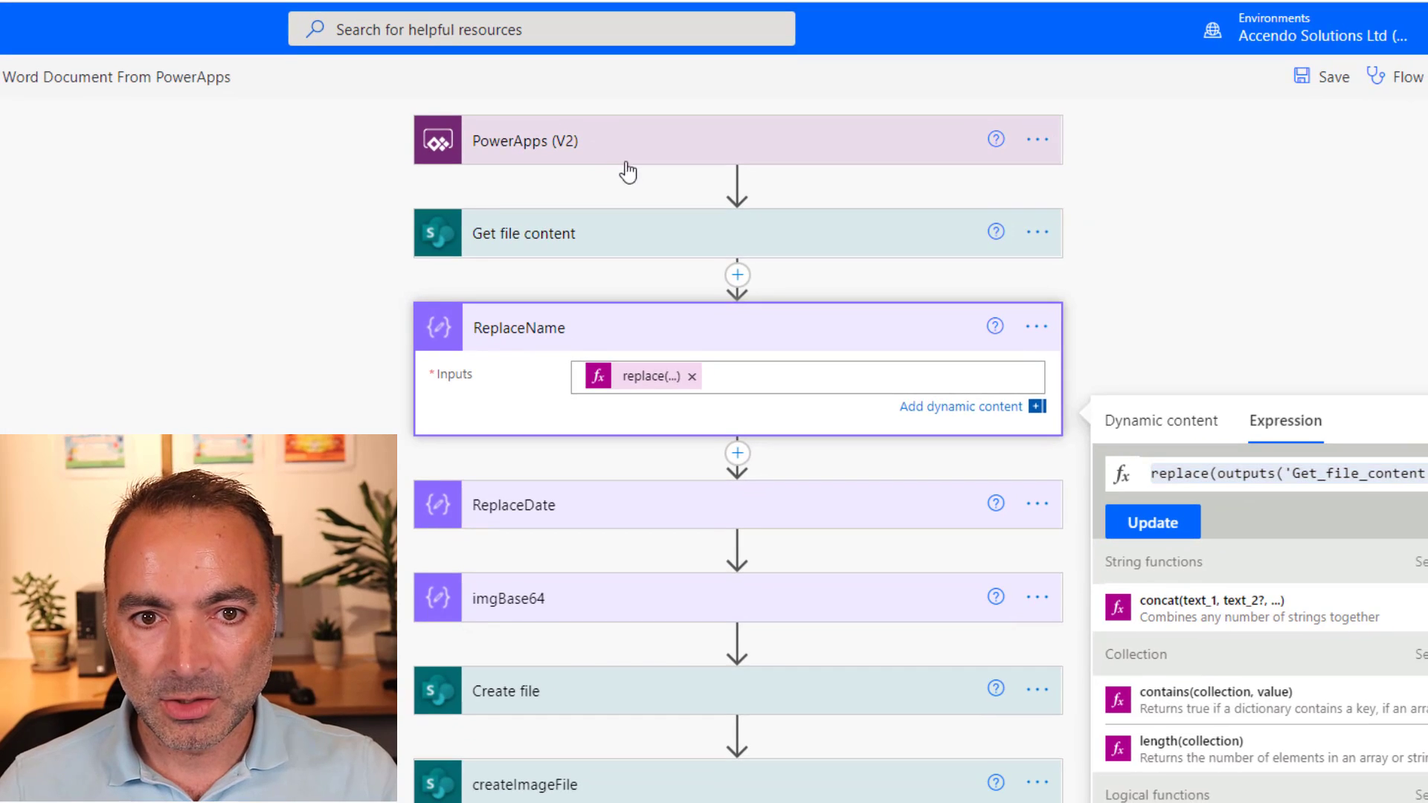
# Expand the PowerApps (V2) trigger and ReplaceDate step, and select ReplaceDate's replace formula.
pyautogui.click(628, 164)
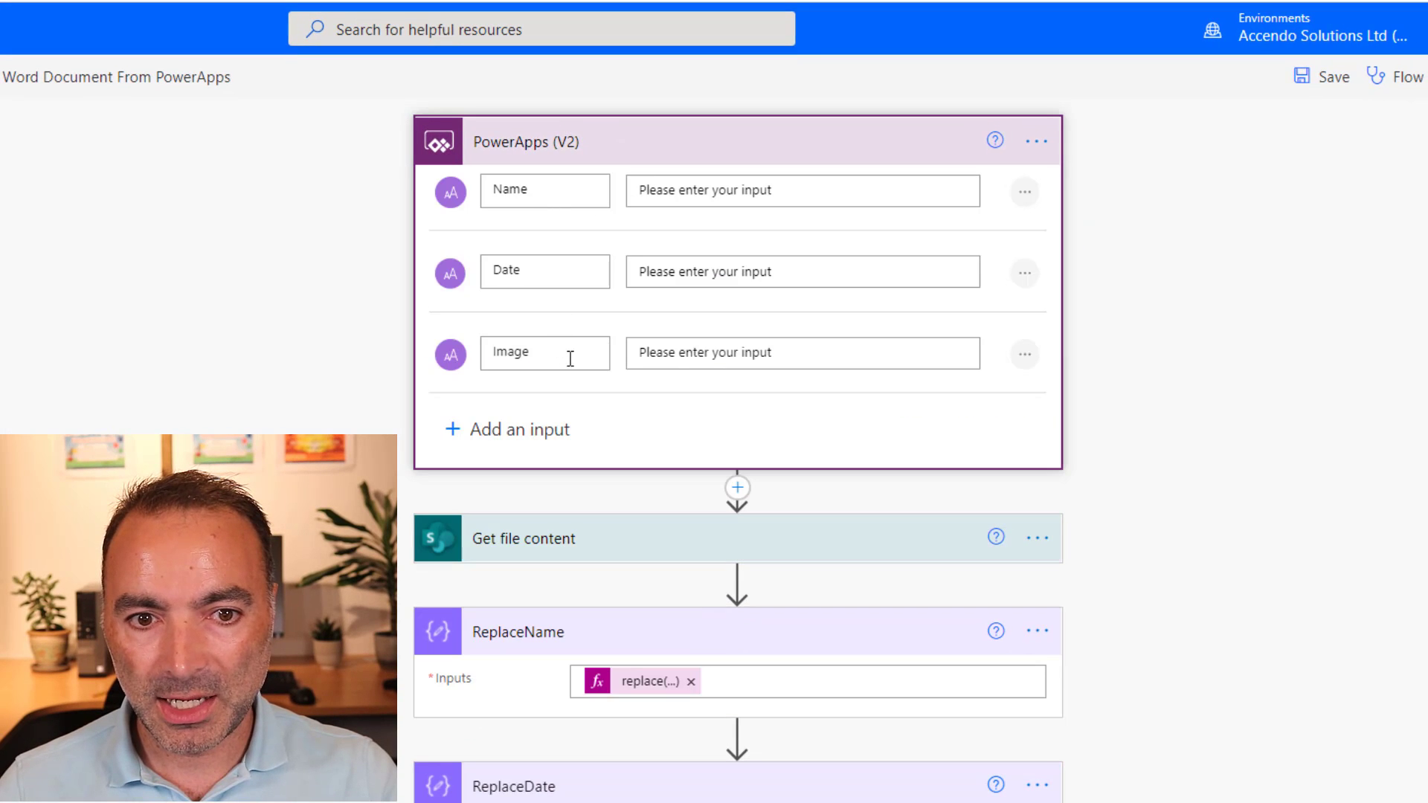
pyautogui.scroll(-2, 682, 444)
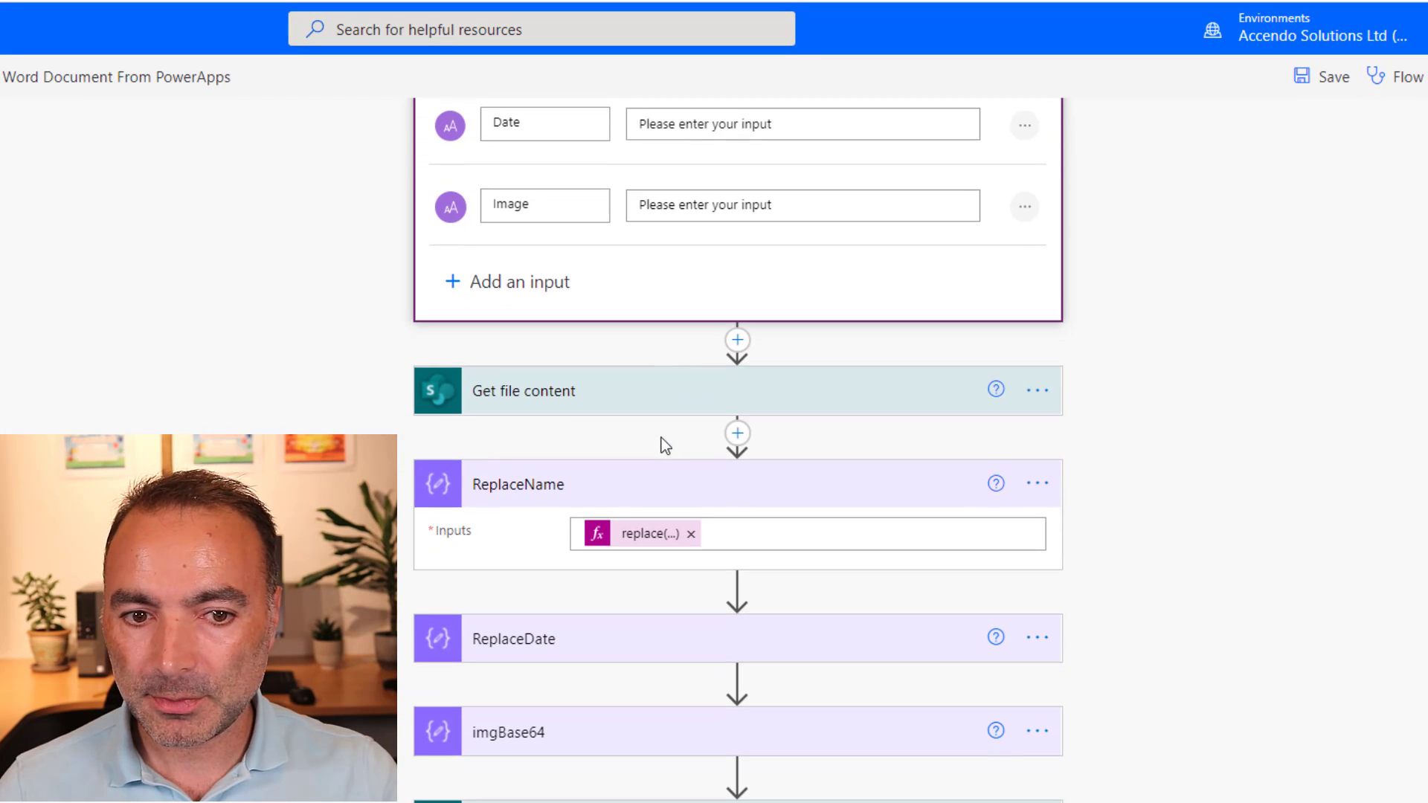
pyautogui.click(604, 644)
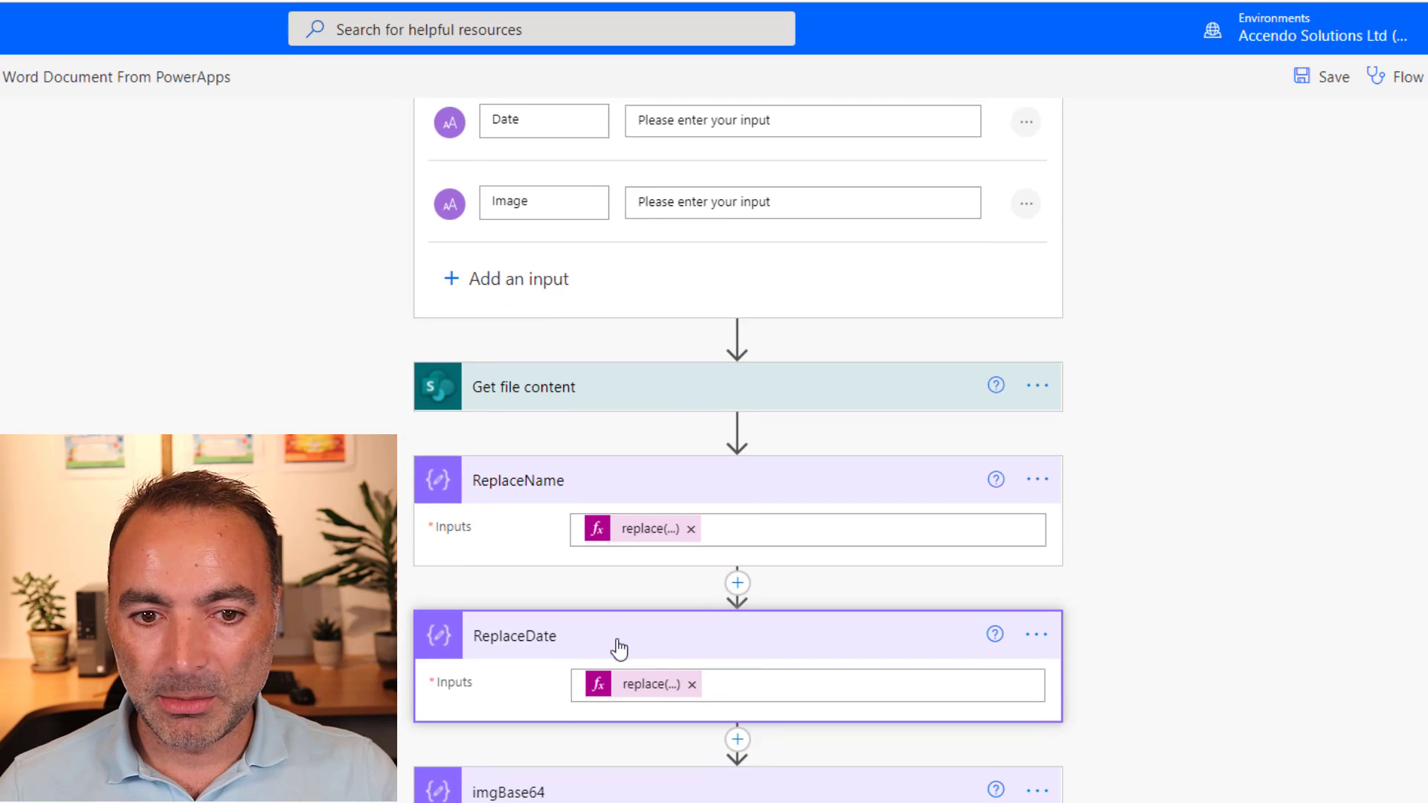
pyautogui.scroll(-2, 621, 595)
pyautogui.doubleClick(636, 521)
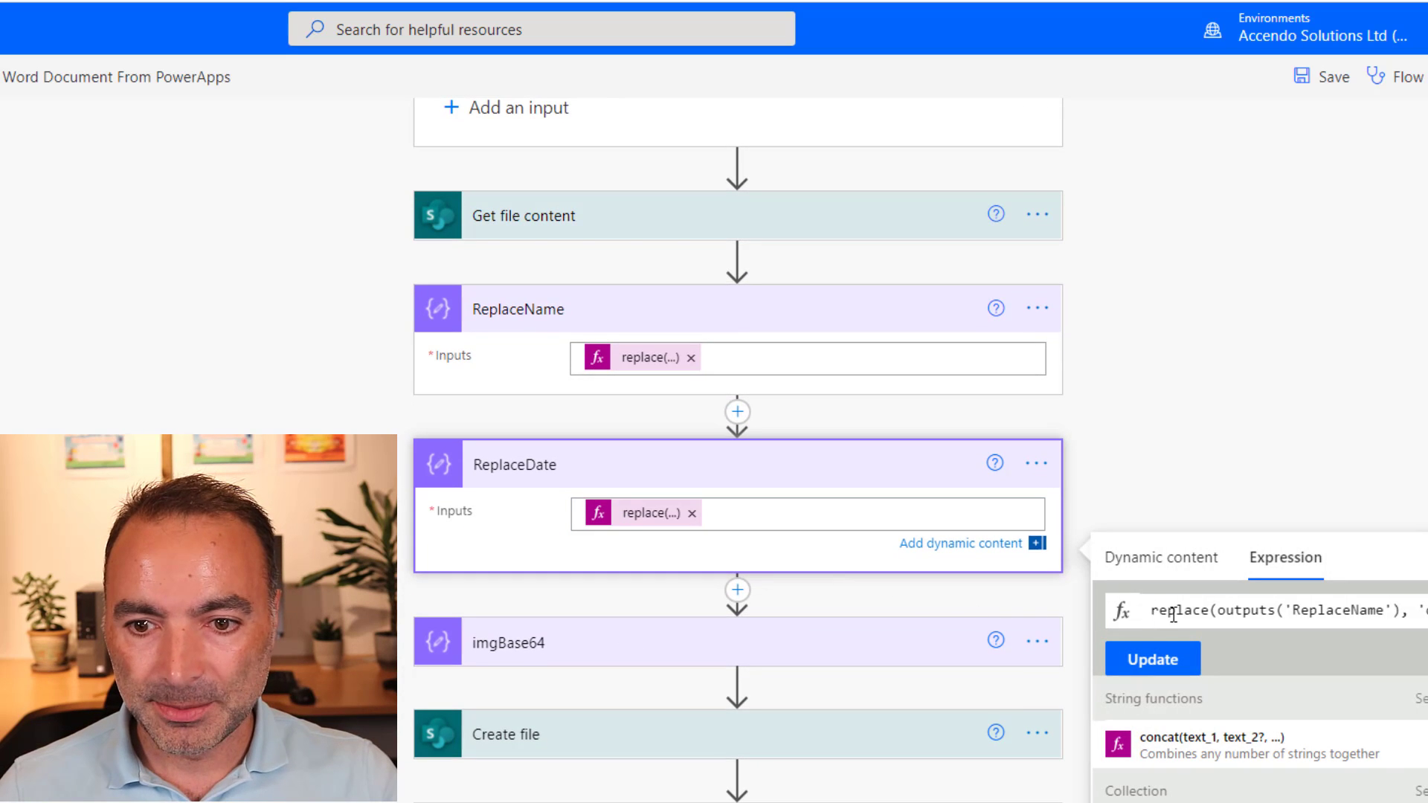
pyautogui.click(1173, 614)
pyautogui.hotkey('ctrl', 'a')
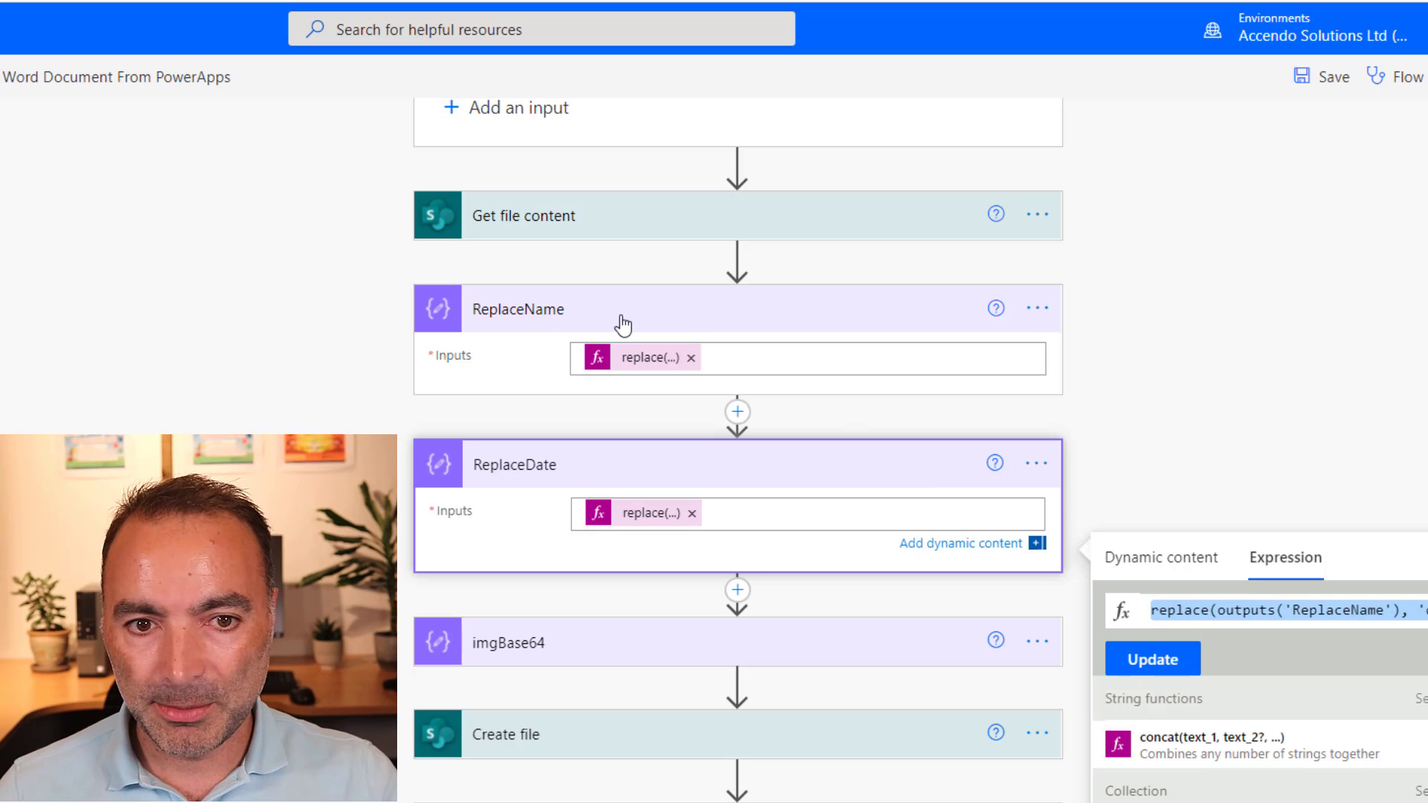
# Select the imgBase64 replace expression and paste it onto line 3 in Notepad++.
pyautogui.click(555, 639)
pyautogui.click(642, 695)
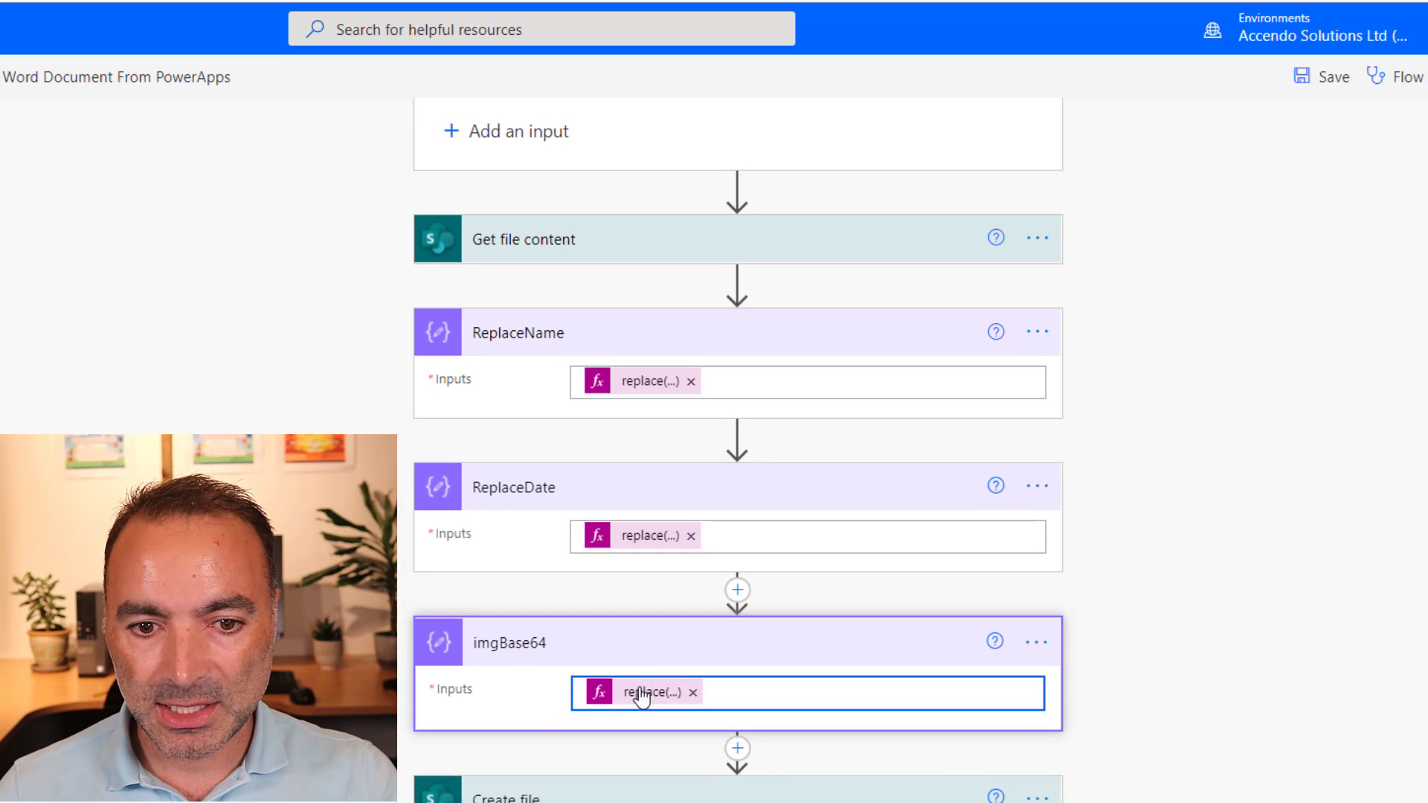
pyautogui.click(642, 695)
pyautogui.hotkey('ctrl', 'a')
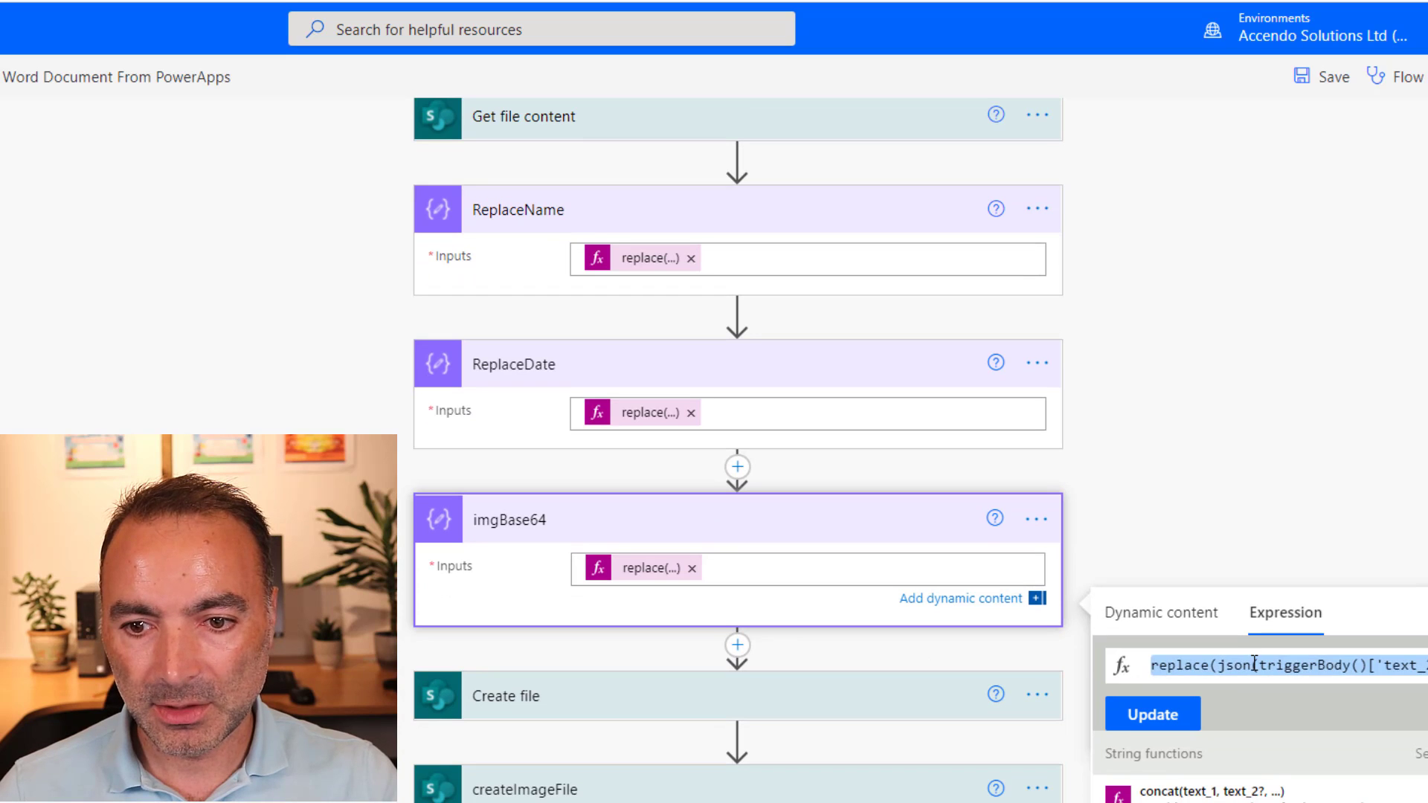
pyautogui.hotkey('alt', 'Tab')
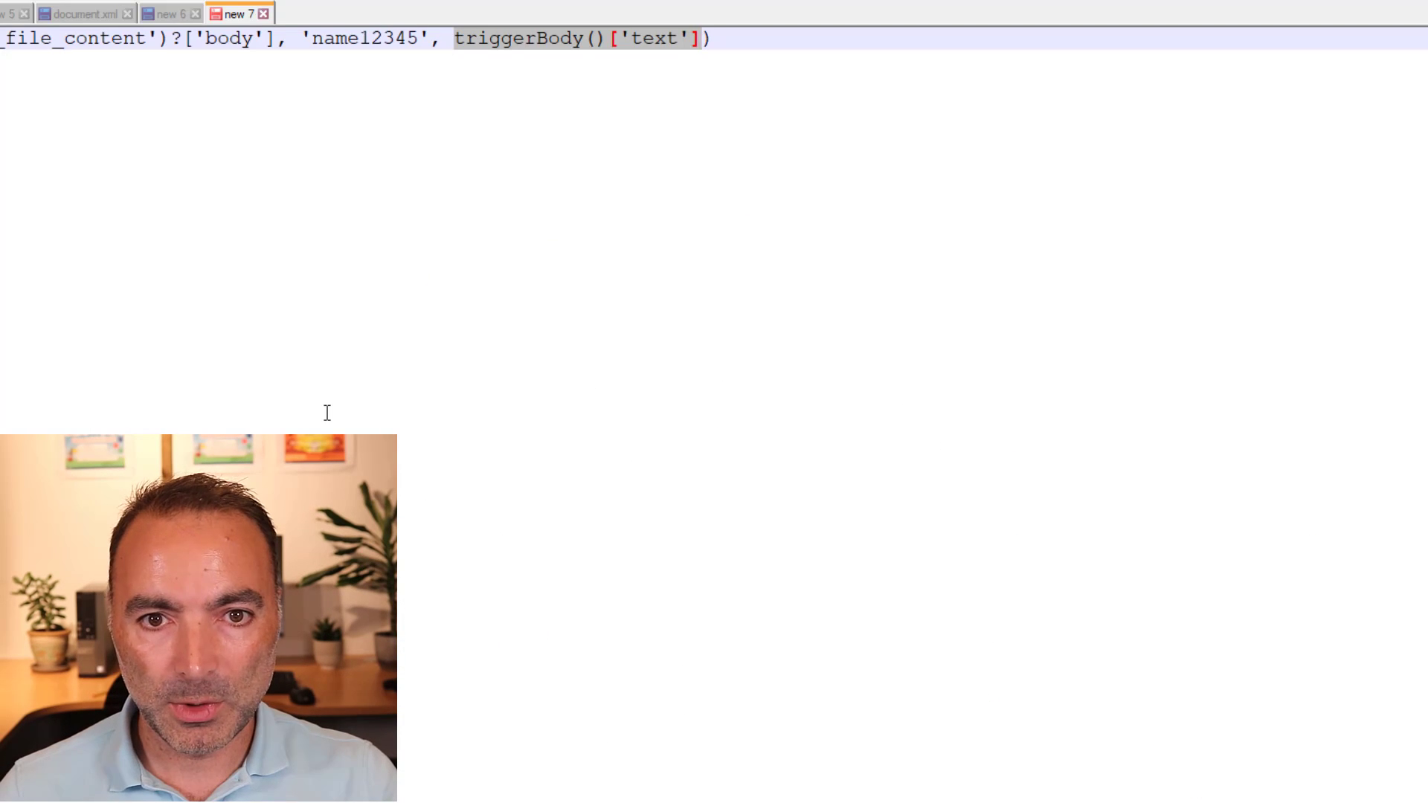
pyautogui.press('Return')
pyautogui.press('Return')
pyautogui.write("replace(json(triggerBody()['text_2']), 'data:image/png;base64,', '')")
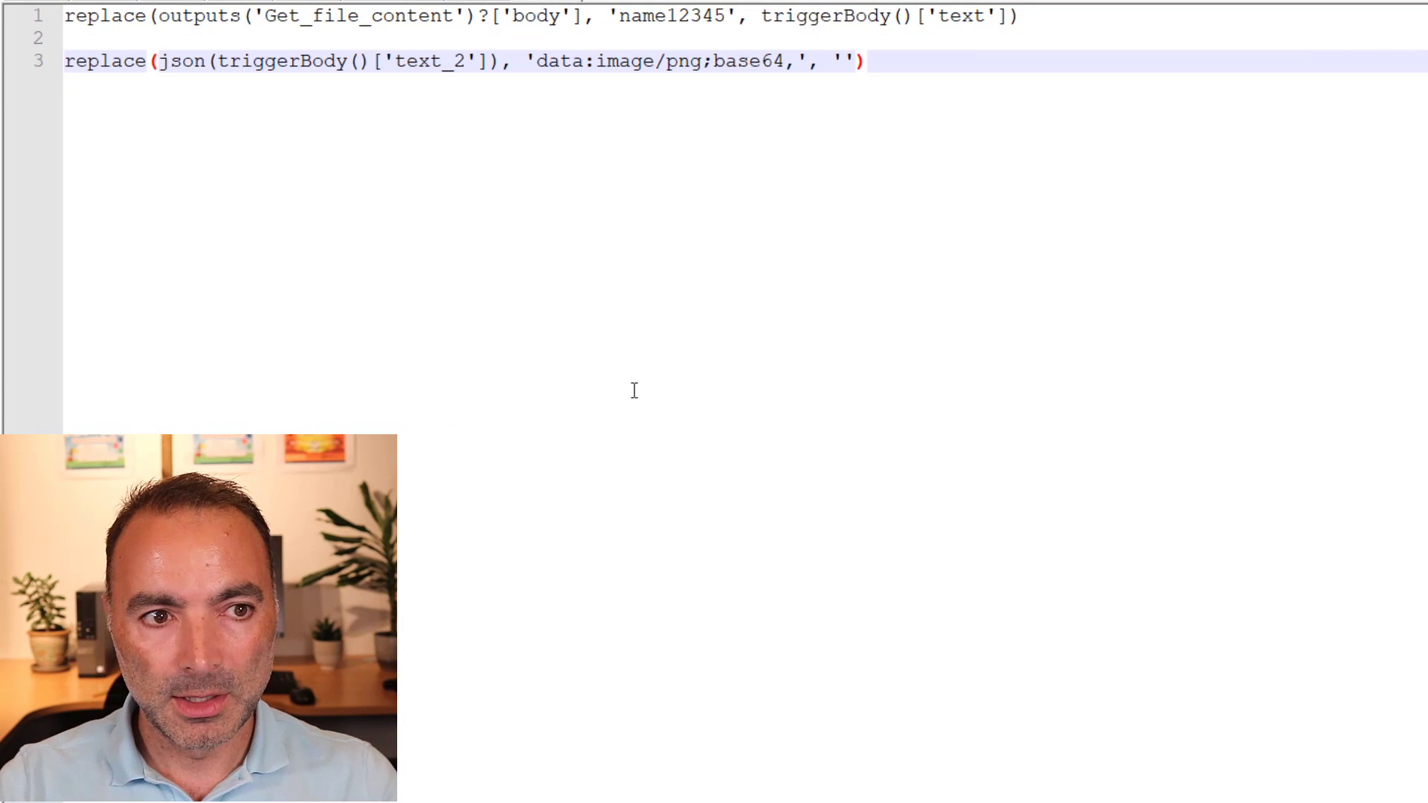
pyautogui.hotkey('alt', 'Tab')
# Leave the editor without saving and open the latest successful run's PowerApps (V2) trigger outputs.
pyautogui.click(260, 53)
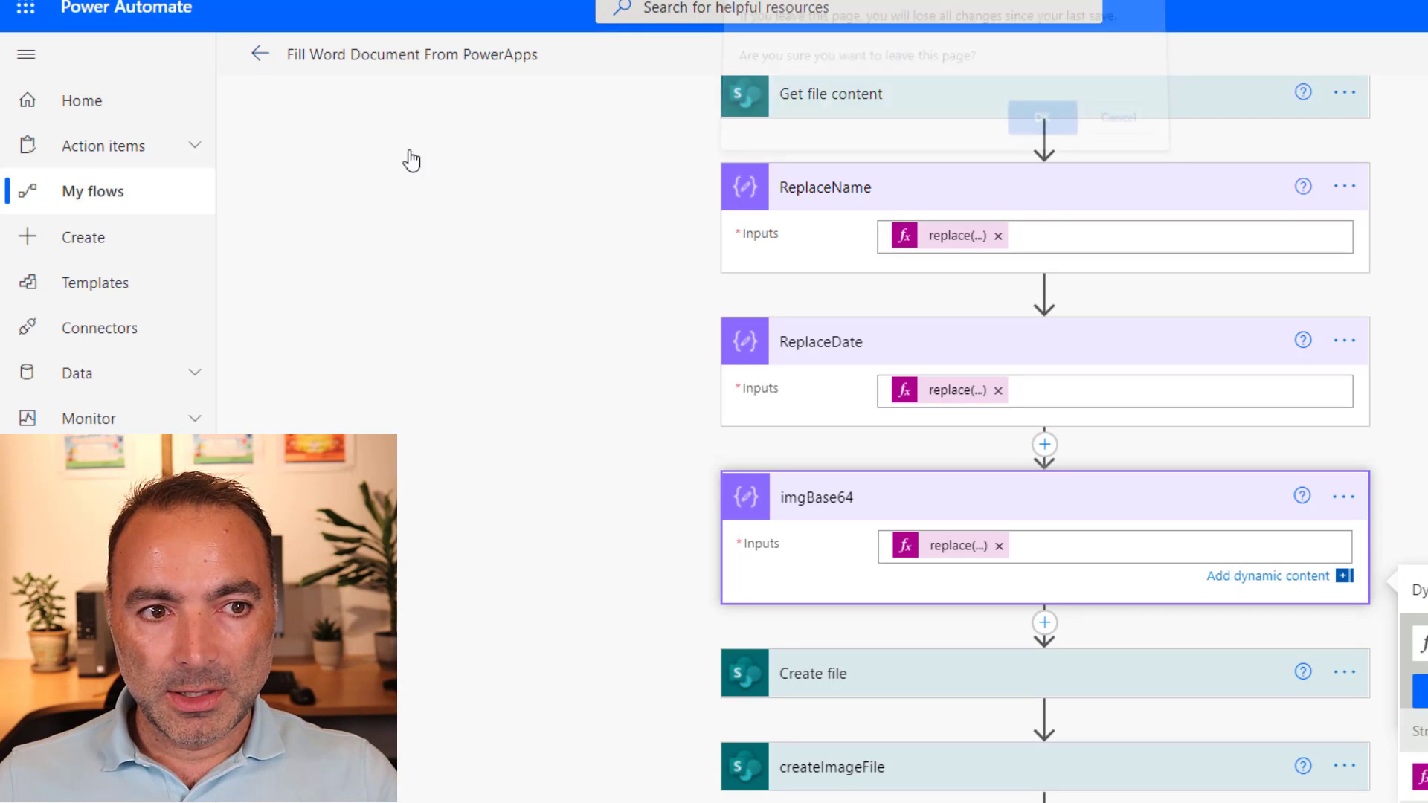
pyautogui.click(1031, 132)
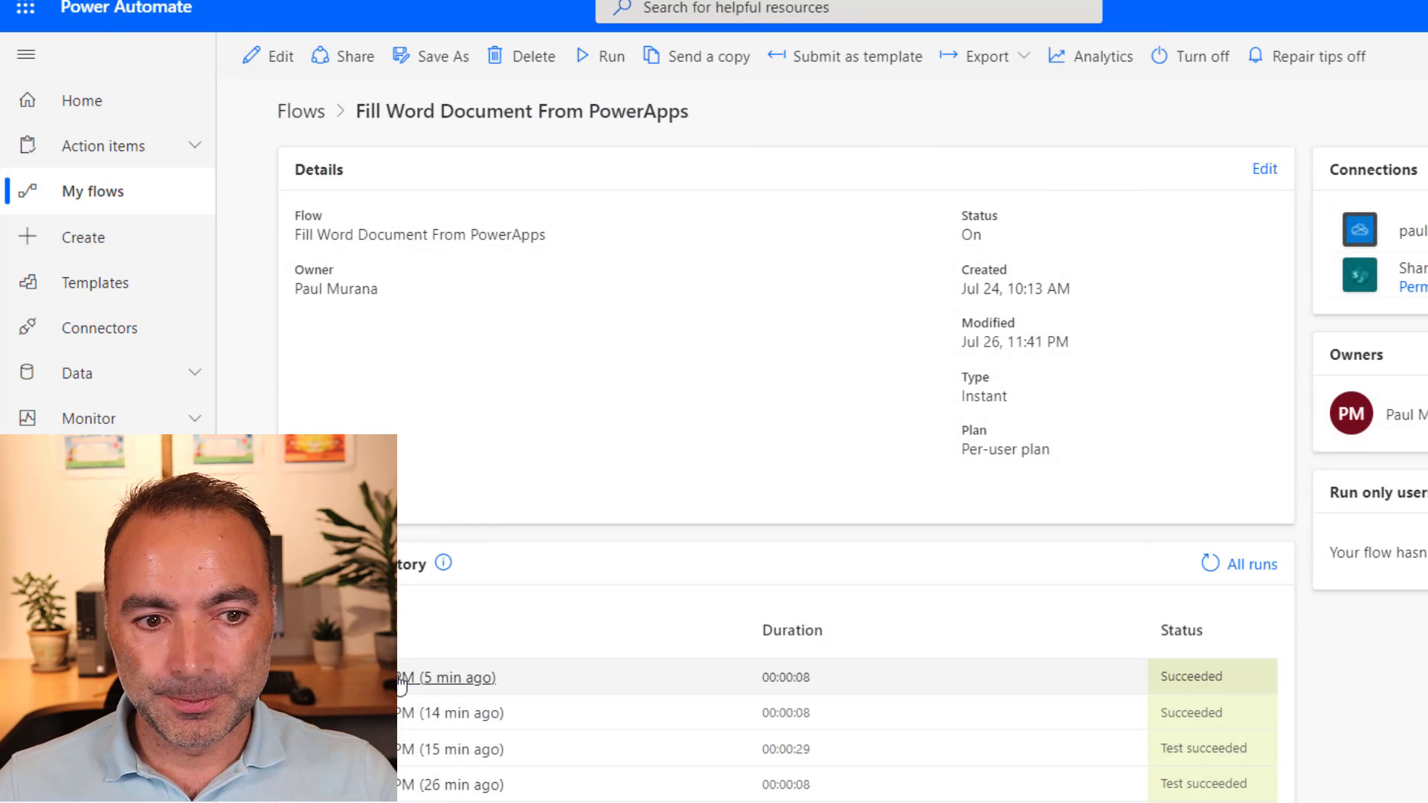
pyautogui.click(446, 677)
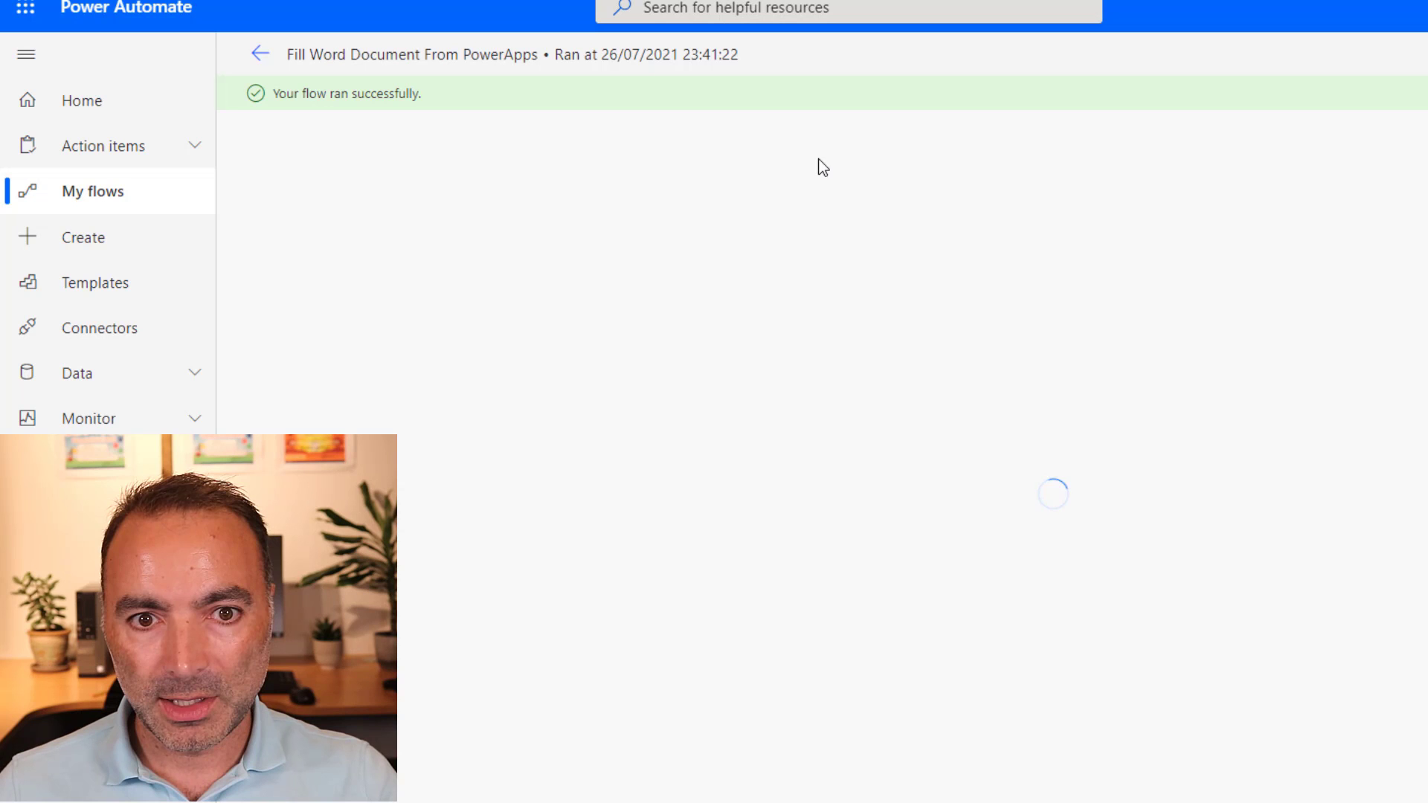
pyautogui.click(885, 183)
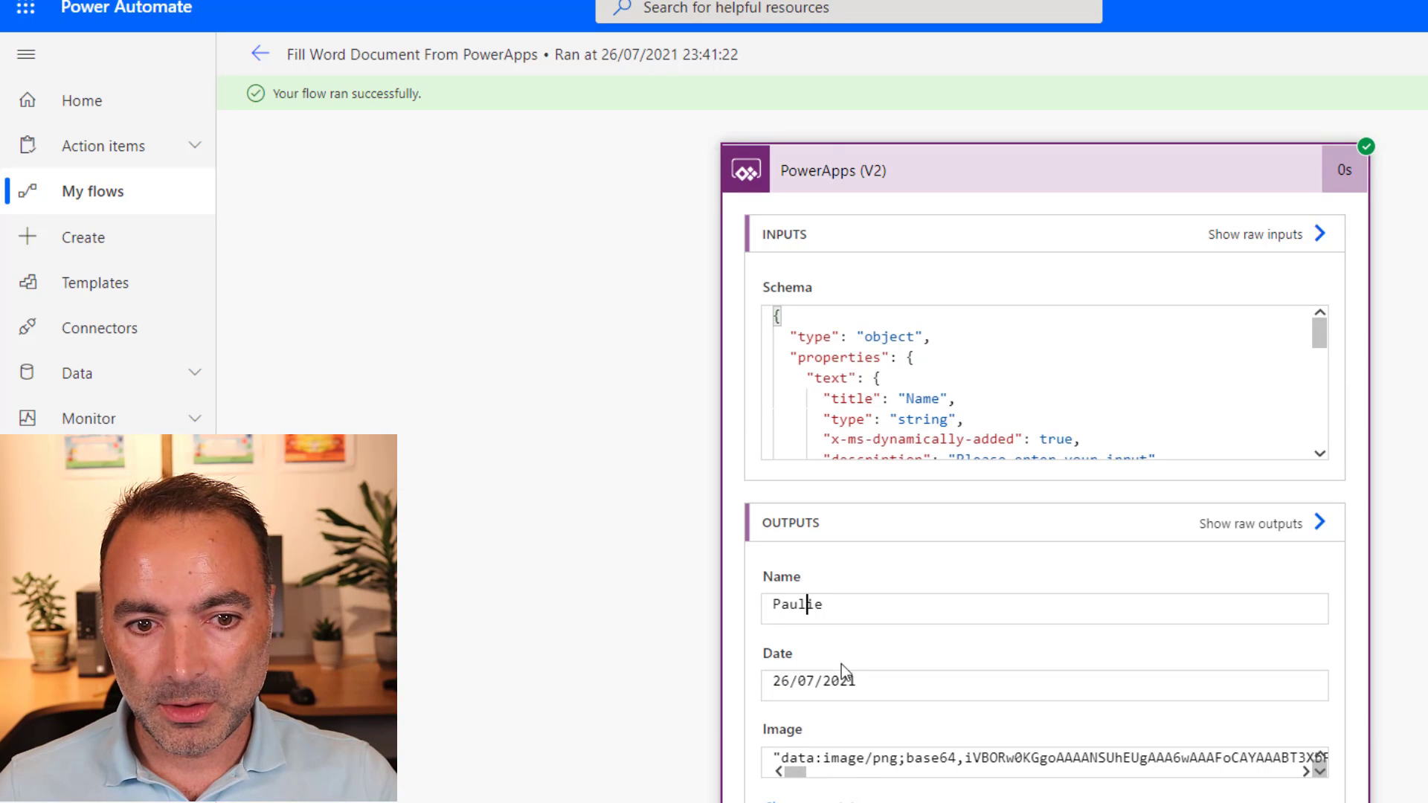
pyautogui.click(850, 687)
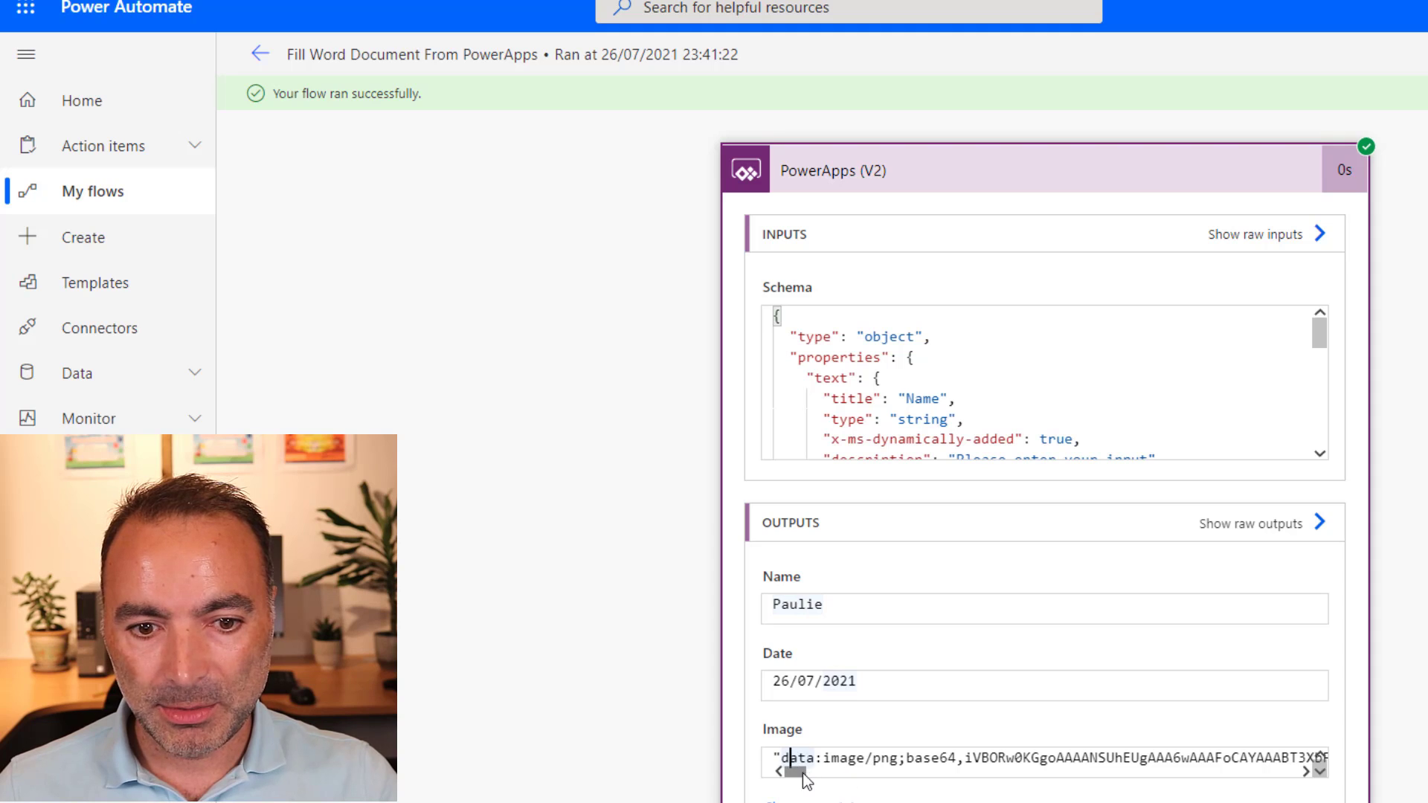
# In the trigger's raw outputs, highlight the data:image/png;base64, prefix of the text_2 value.
pyautogui.click(1254, 524)
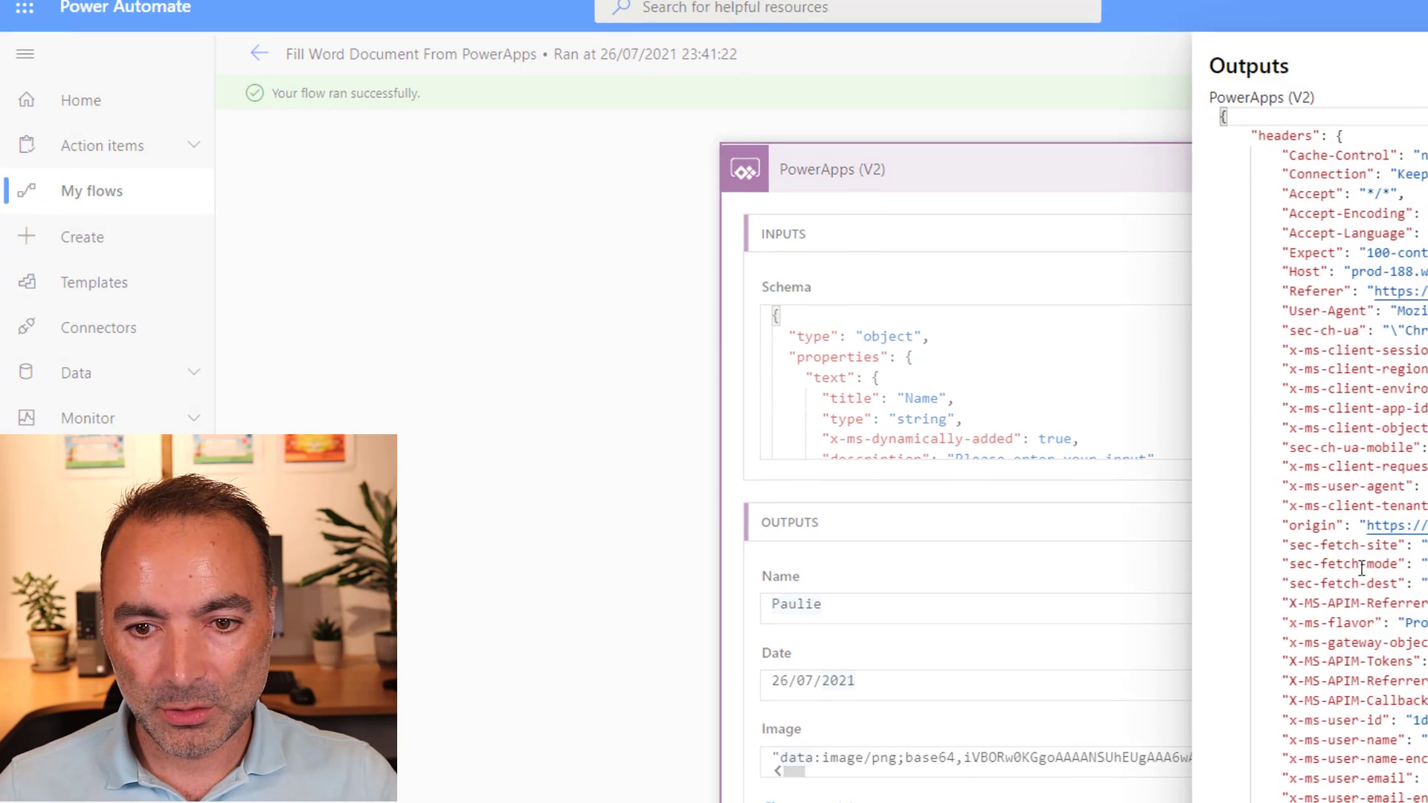
pyautogui.scroll(-10, 1301, 521)
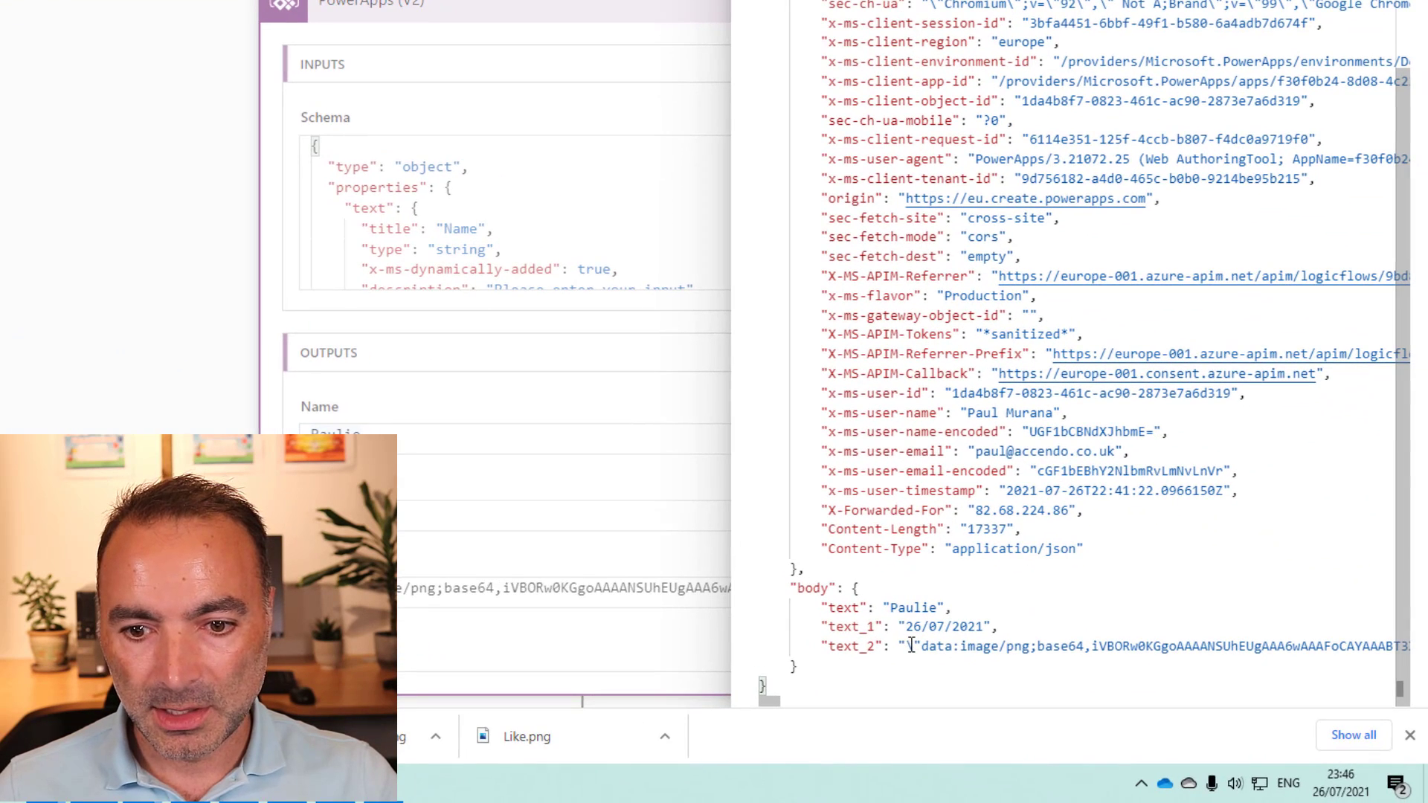
pyautogui.moveTo(911, 645); pyautogui.dragTo(920, 646)
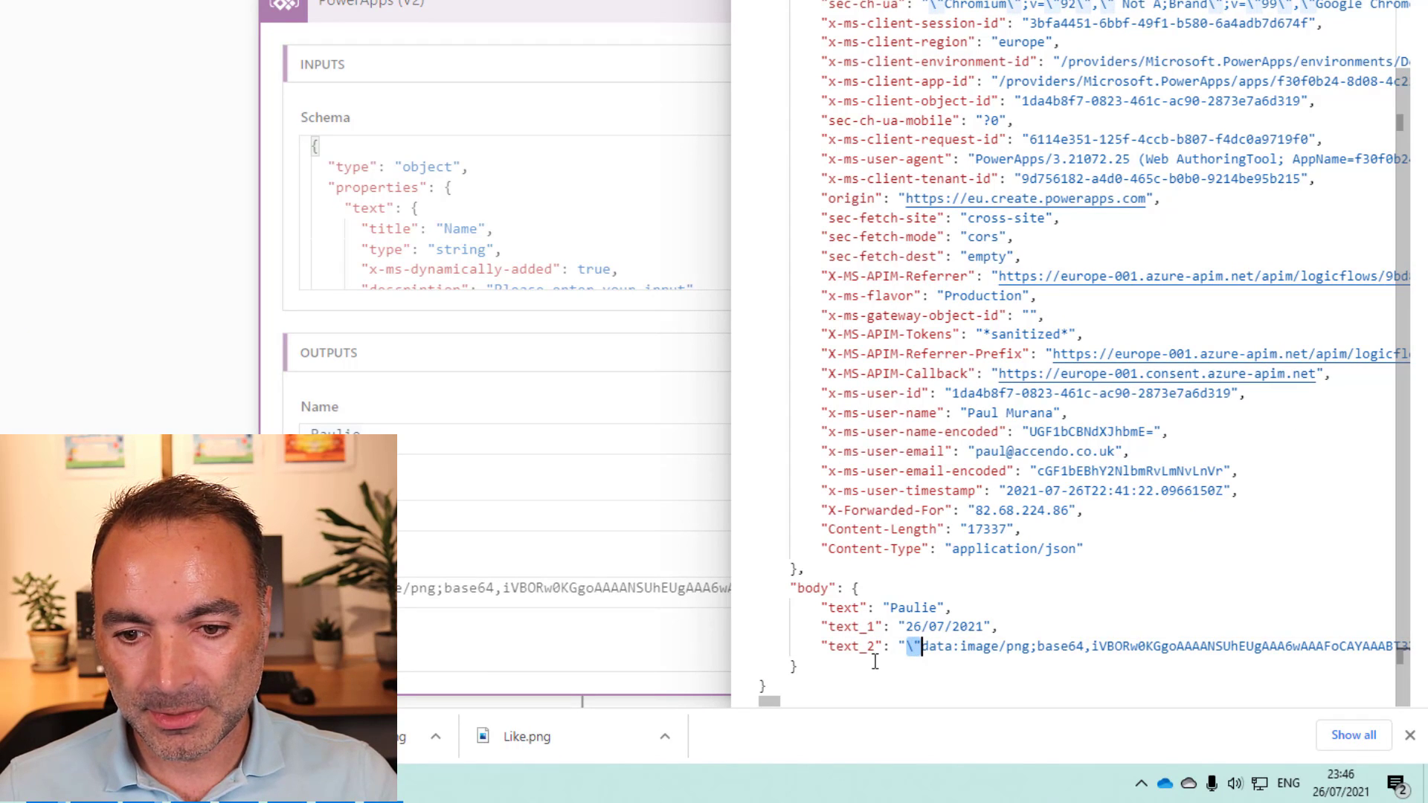
pyautogui.click(921, 650)
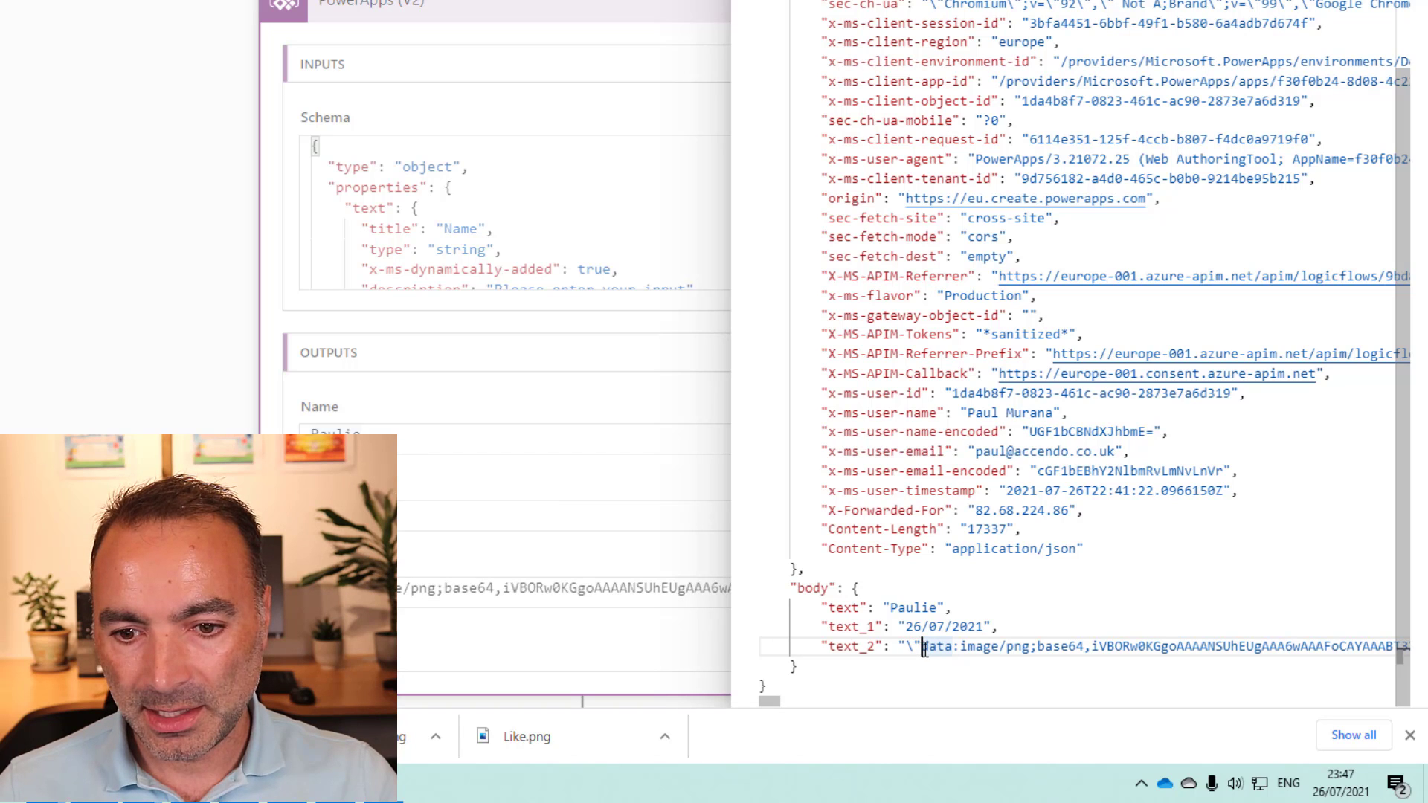
pyautogui.moveTo(923, 649); pyautogui.dragTo(1022, 648)
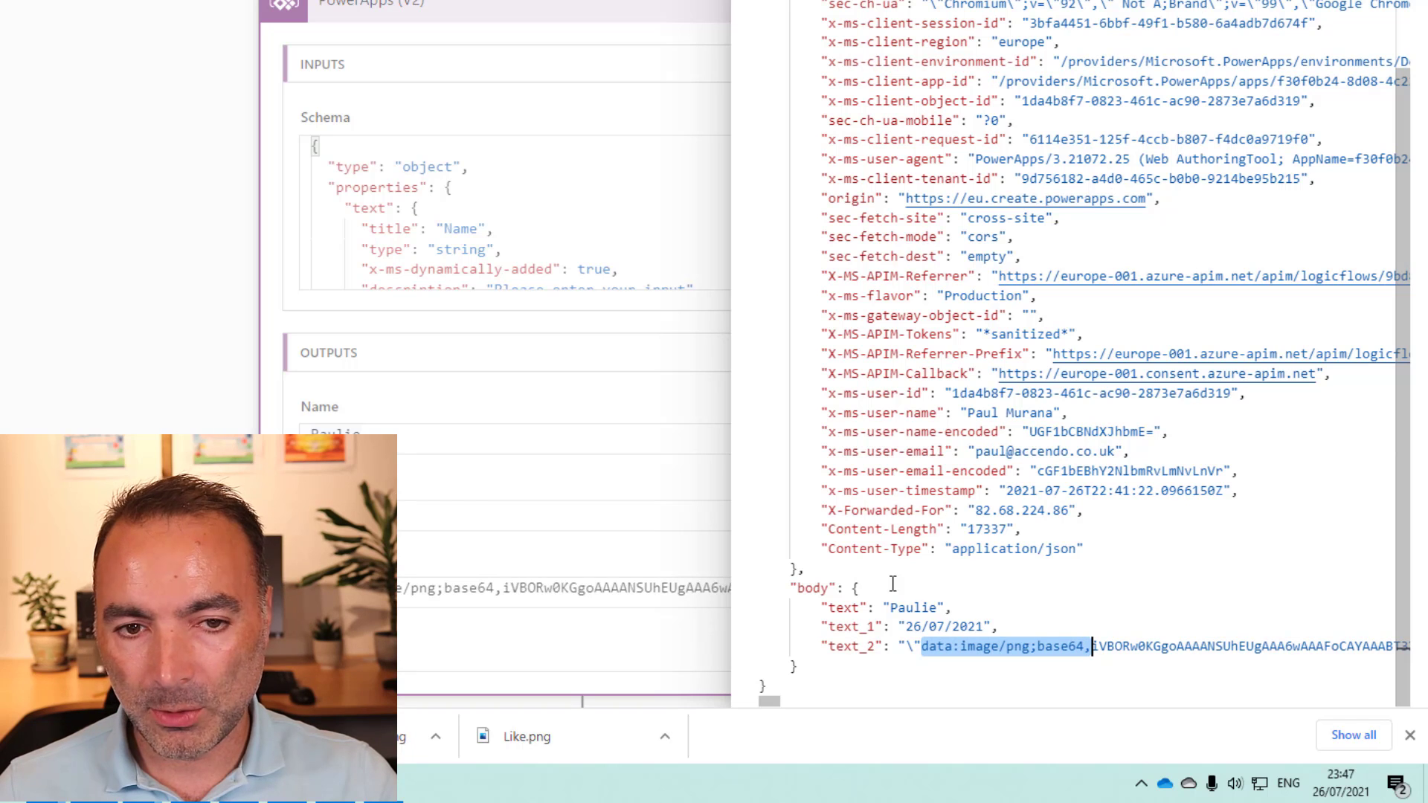
pyautogui.hotkey('alt', 'Tab')
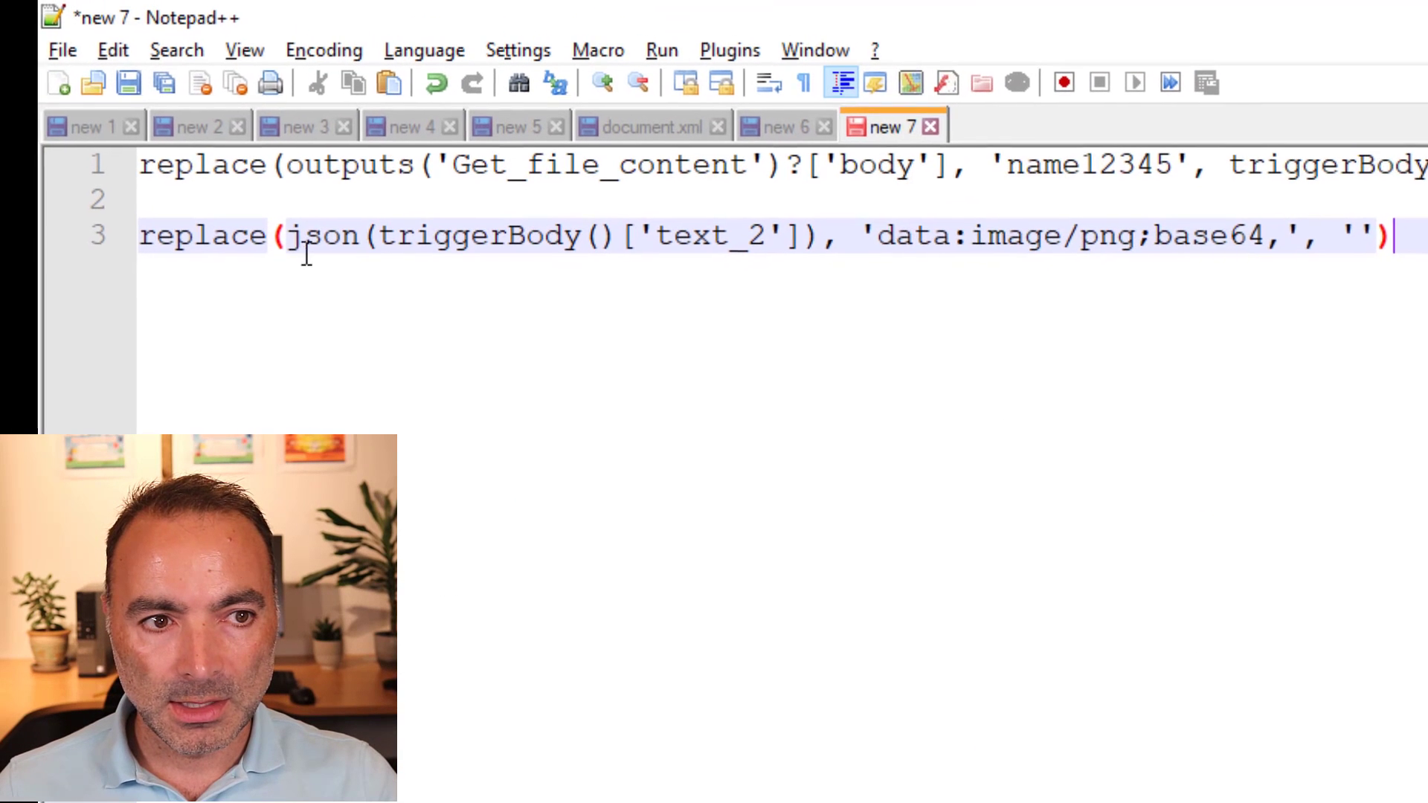
# Highlight json(triggerBody()['text_2']) and the 'data:image/png;base64,' text in the line 3 expression.
pyautogui.moveTo(293, 240); pyautogui.dragTo(818, 253)
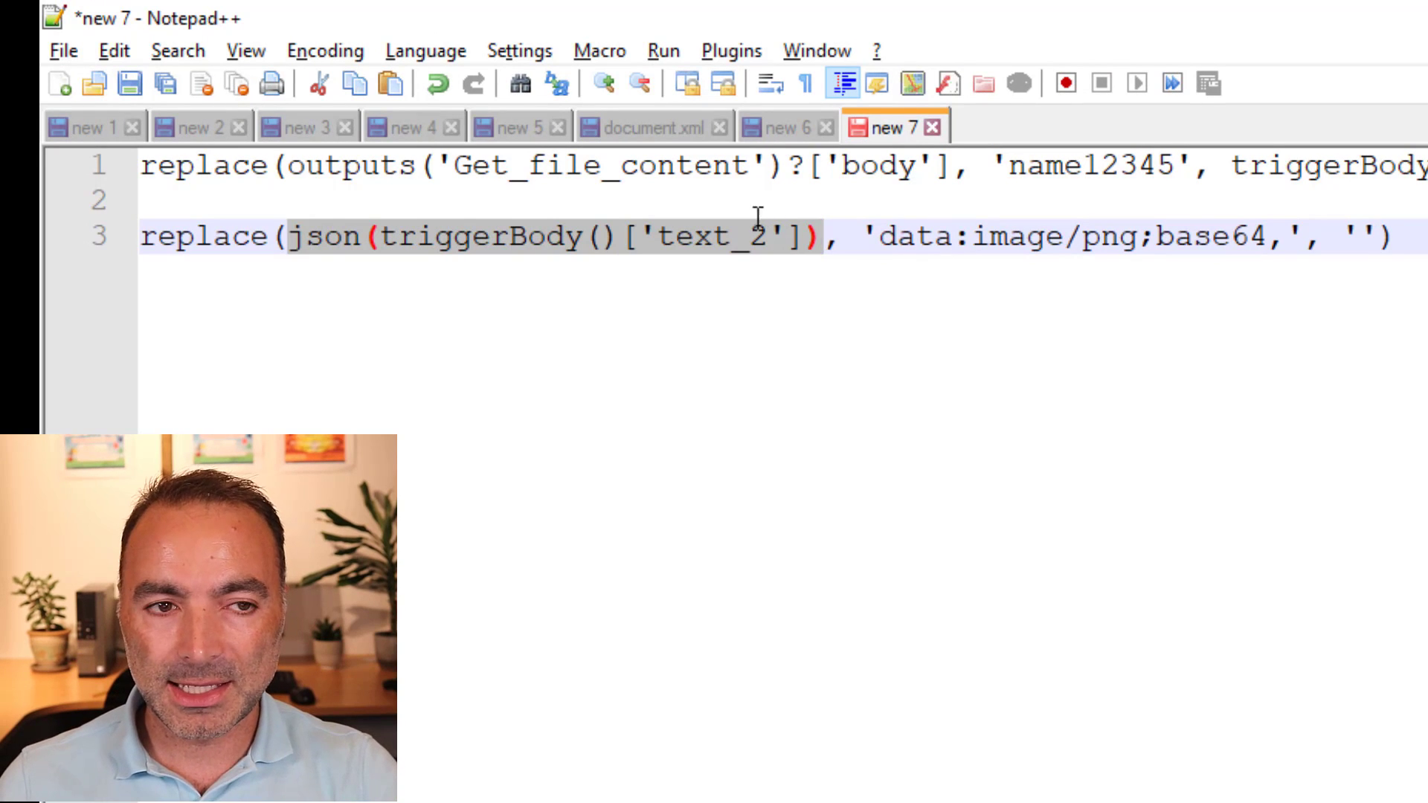
pyautogui.click(849, 244)
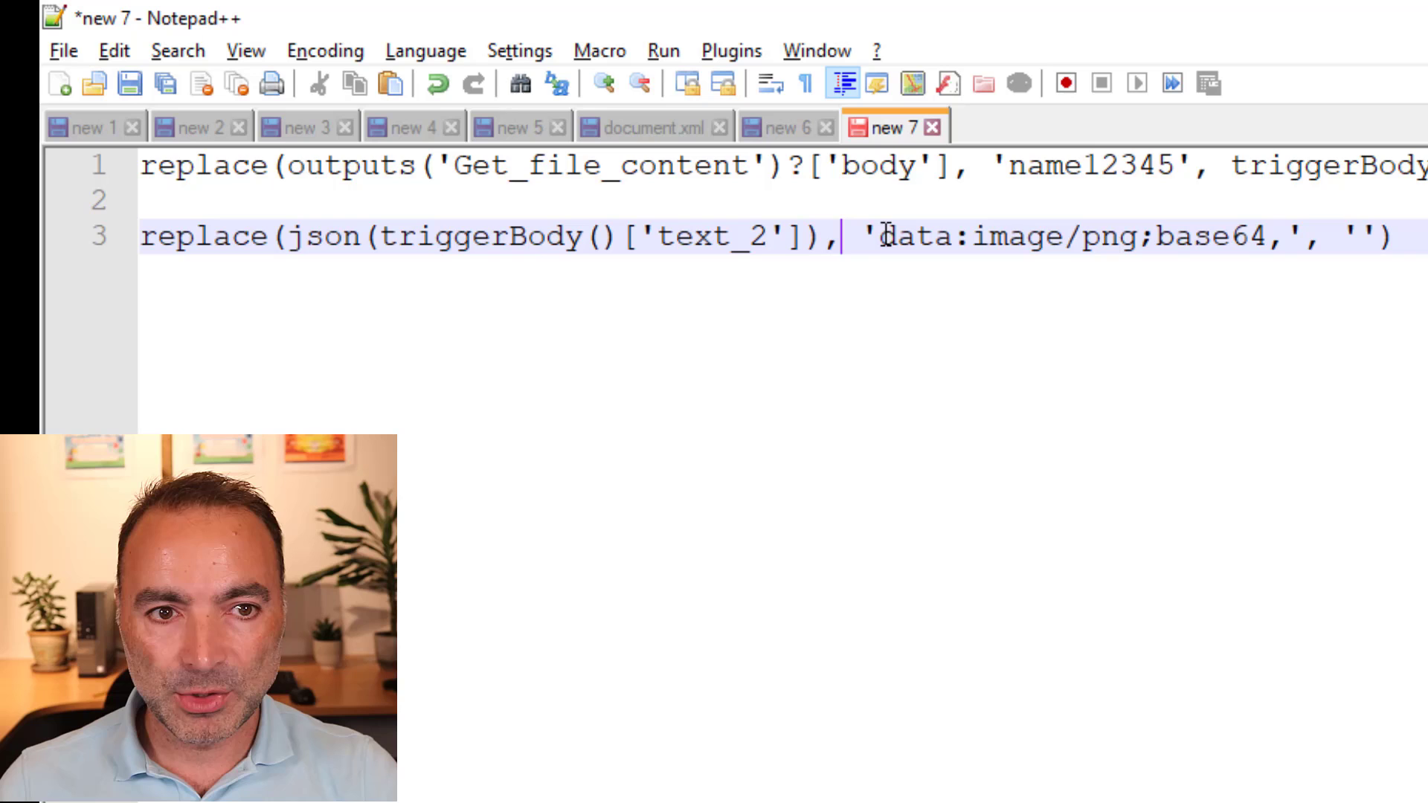
pyautogui.moveTo(882, 236); pyautogui.dragTo(1378, 237)
pyautogui.click(1274, 236)
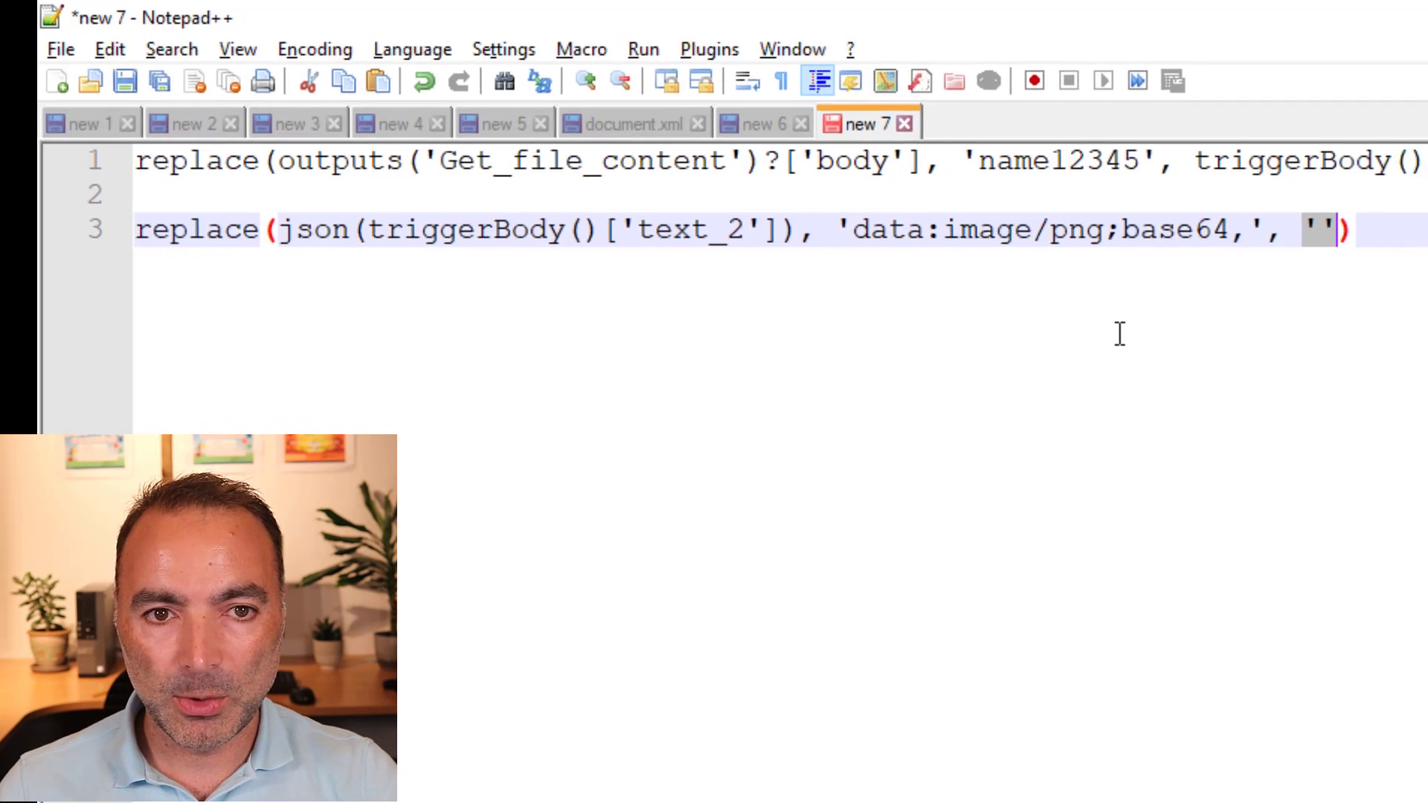
pyautogui.hotkey('alt', 'Tab')
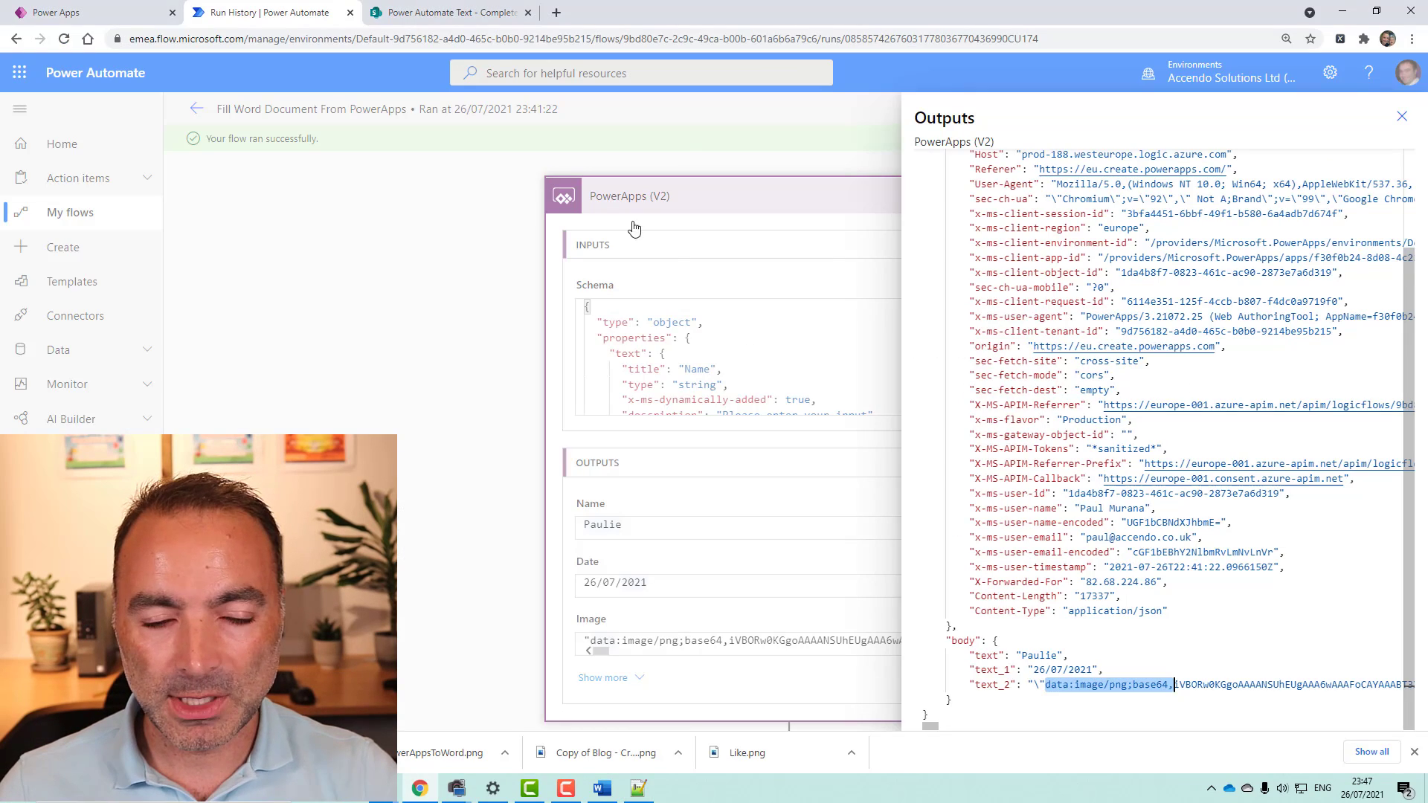
# Close the raw outputs and reopen the flow in the editor.
pyautogui.click(1401, 116)
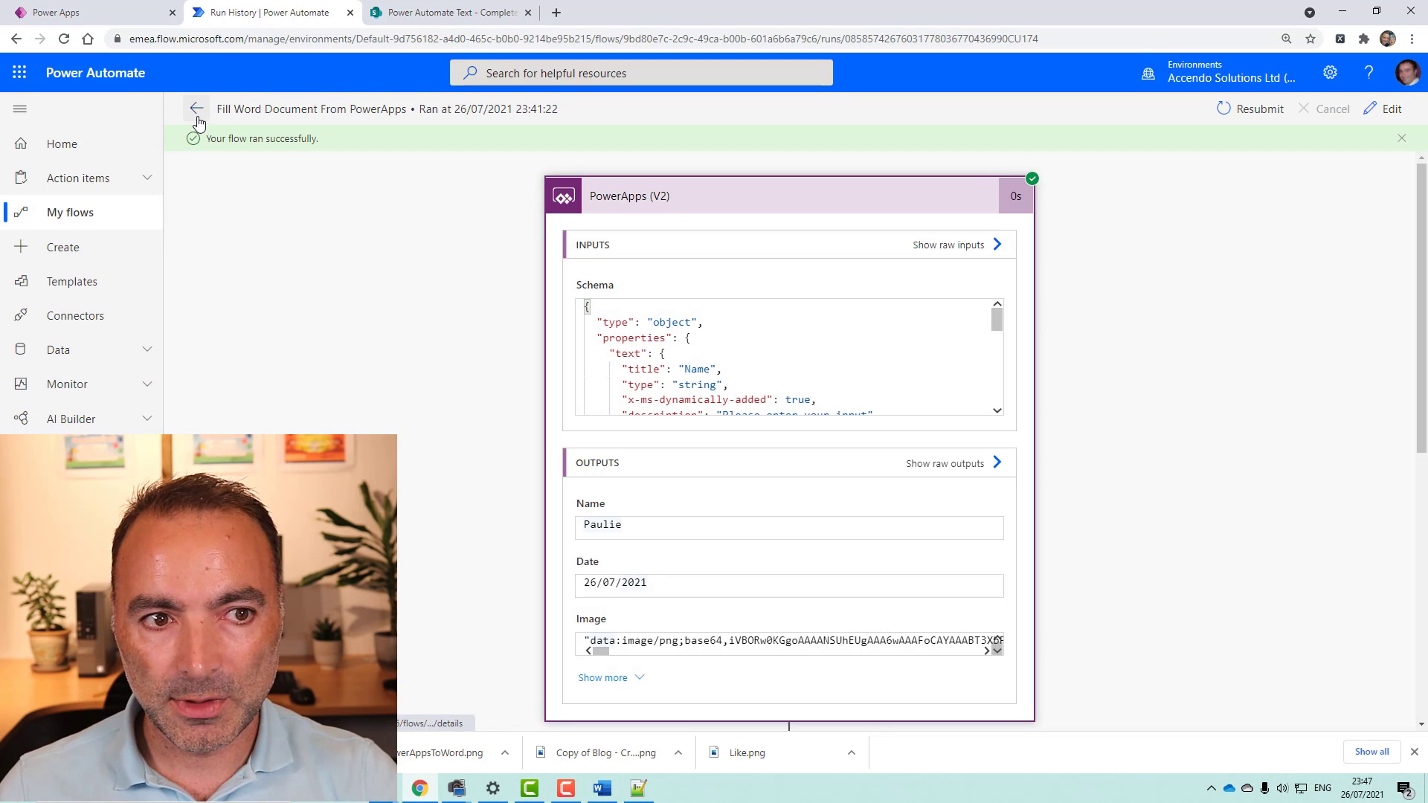
pyautogui.click(196, 109)
pyautogui.click(197, 109)
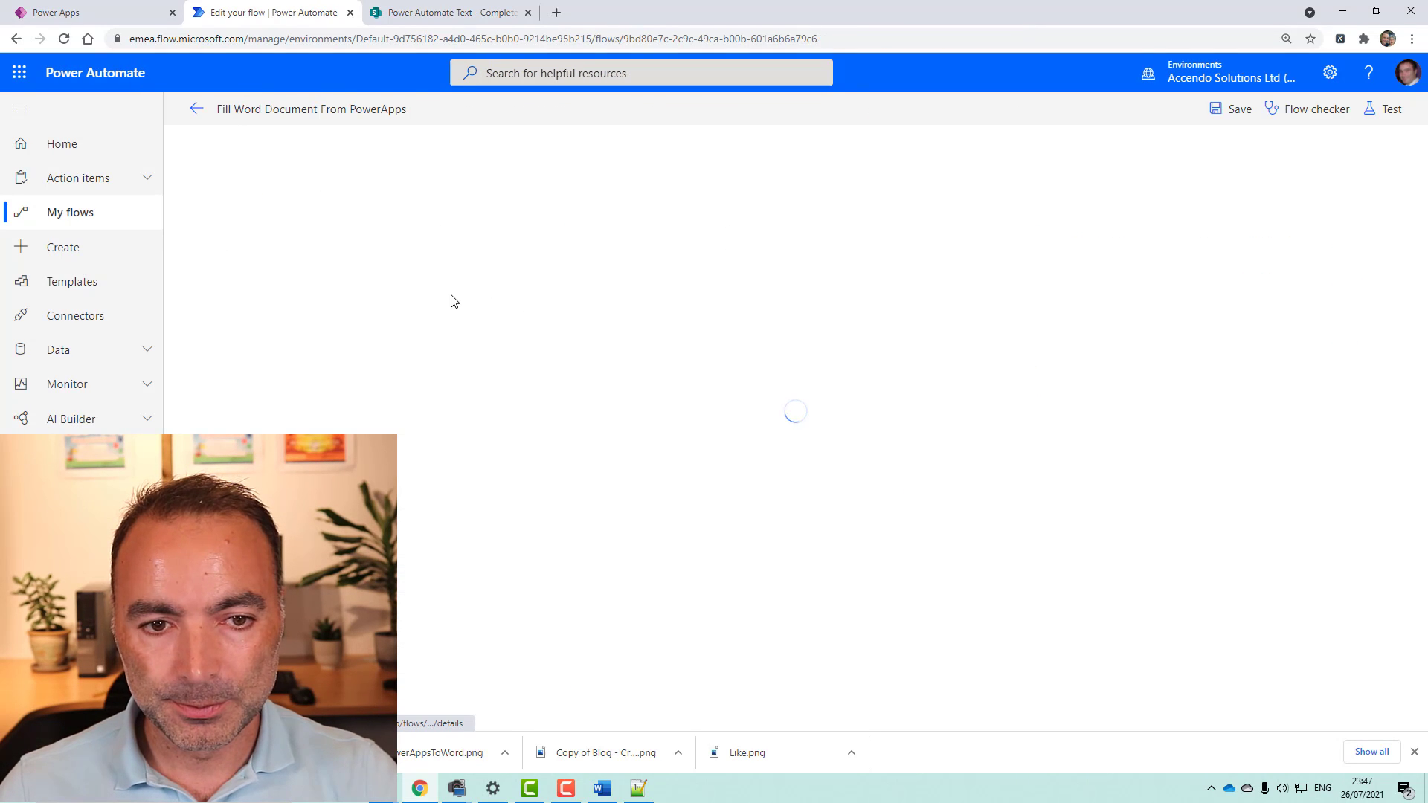
# Expand the imgBase64 and Create file steps and highlight the document.xml file name.
pyautogui.click(690, 450)
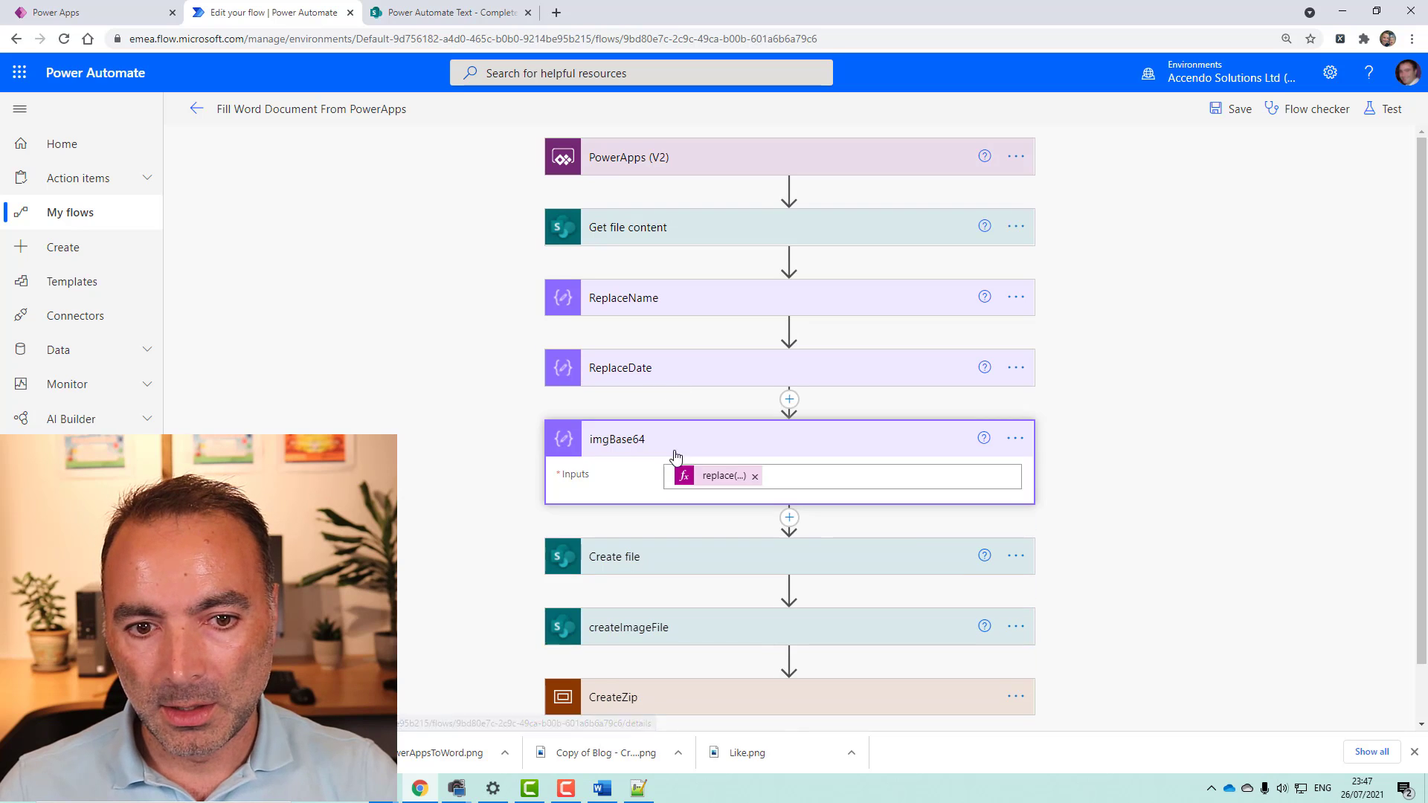
pyautogui.click(744, 447)
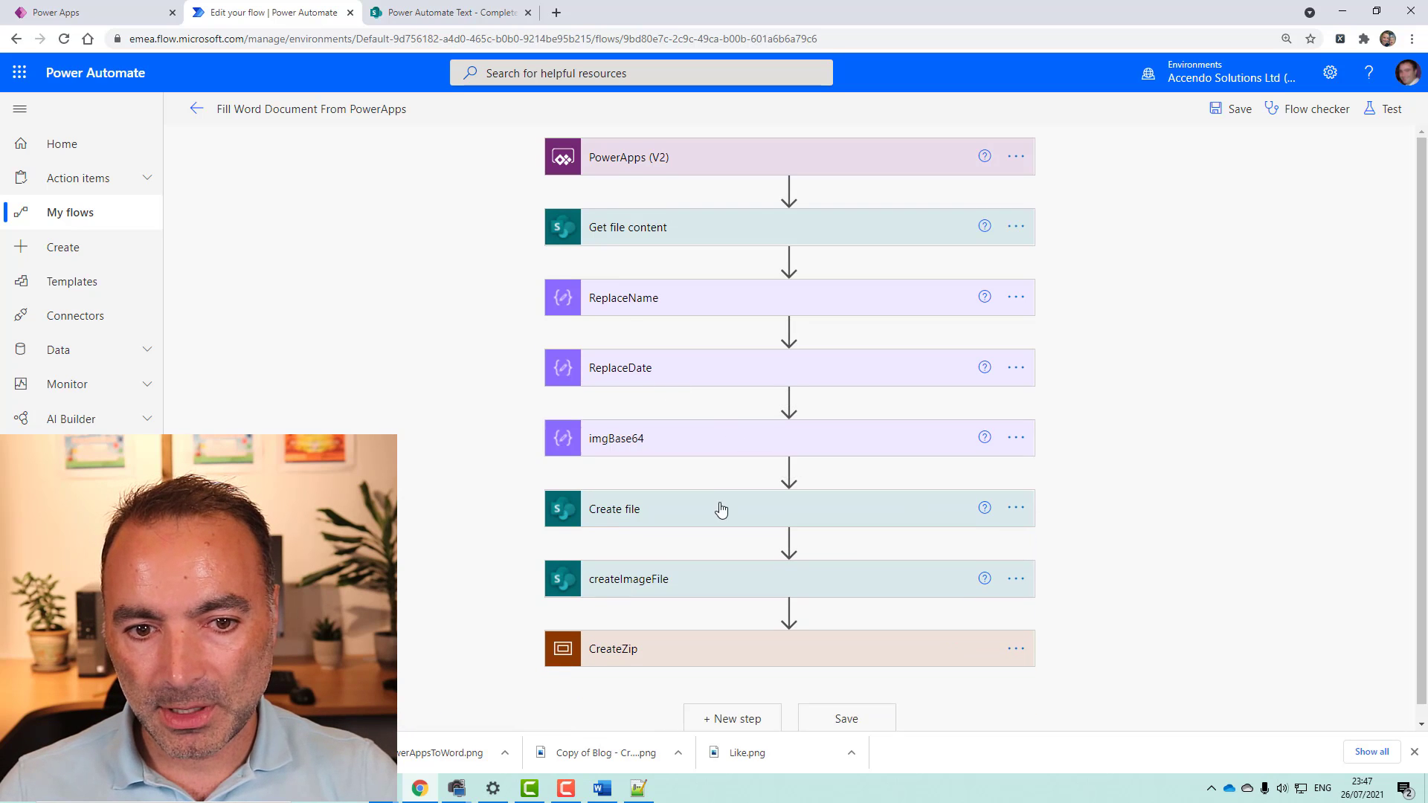
pyautogui.click(716, 500)
pyautogui.scroll(-2, 767, 461)
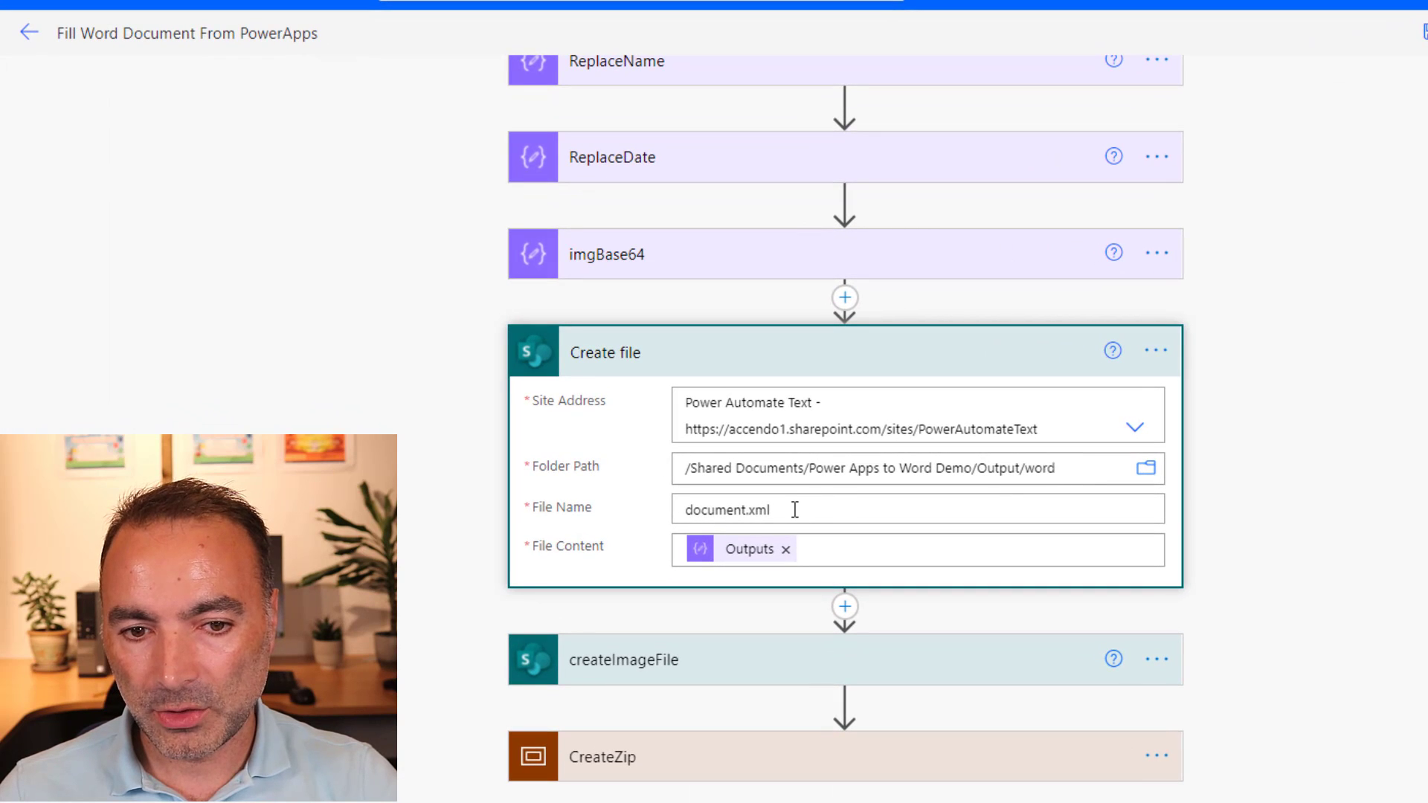
pyautogui.moveTo(793, 507); pyautogui.dragTo(683, 510)
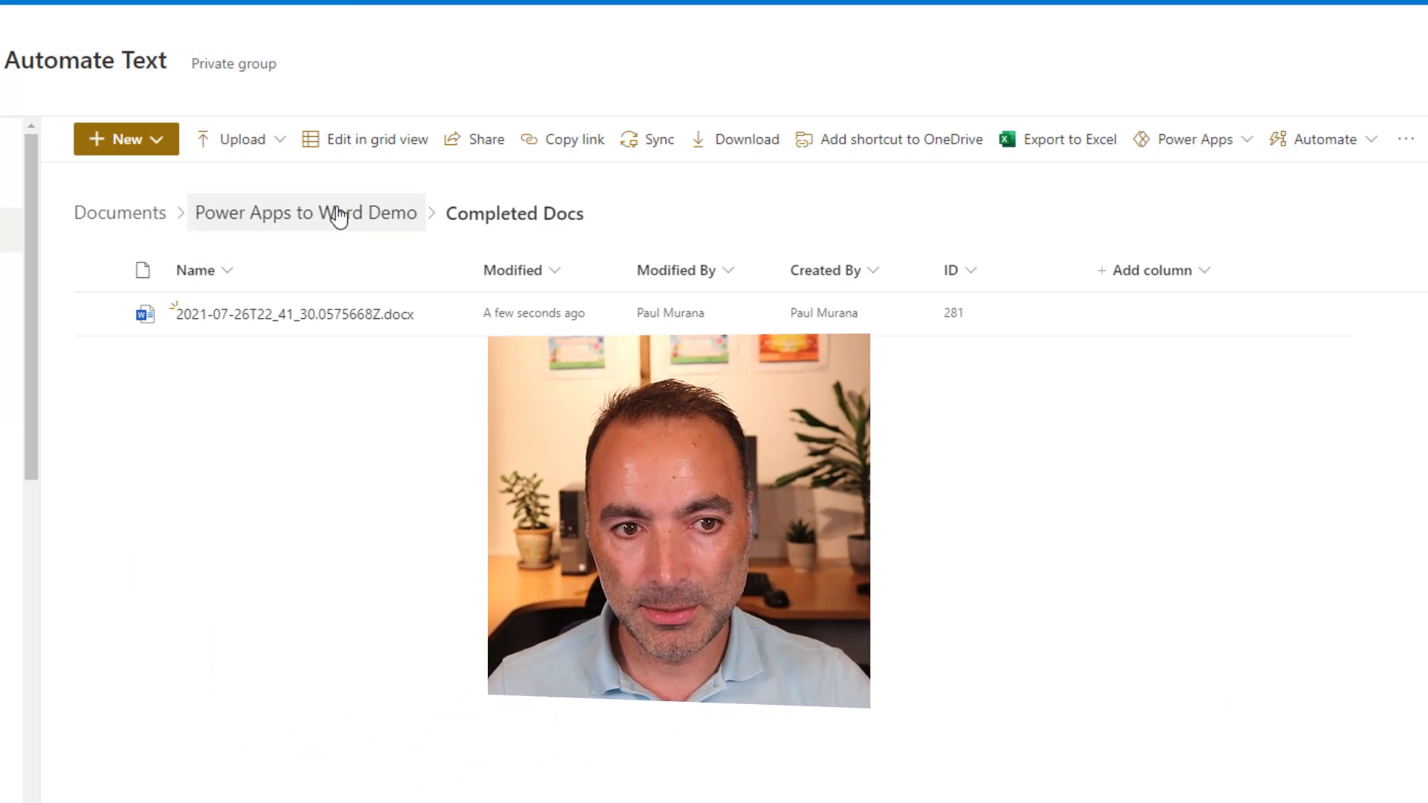
# Go up to Power Apps to Word Demo, then into Output and its word subfolder.
pyautogui.click(337, 215)
pyautogui.click(218, 357)
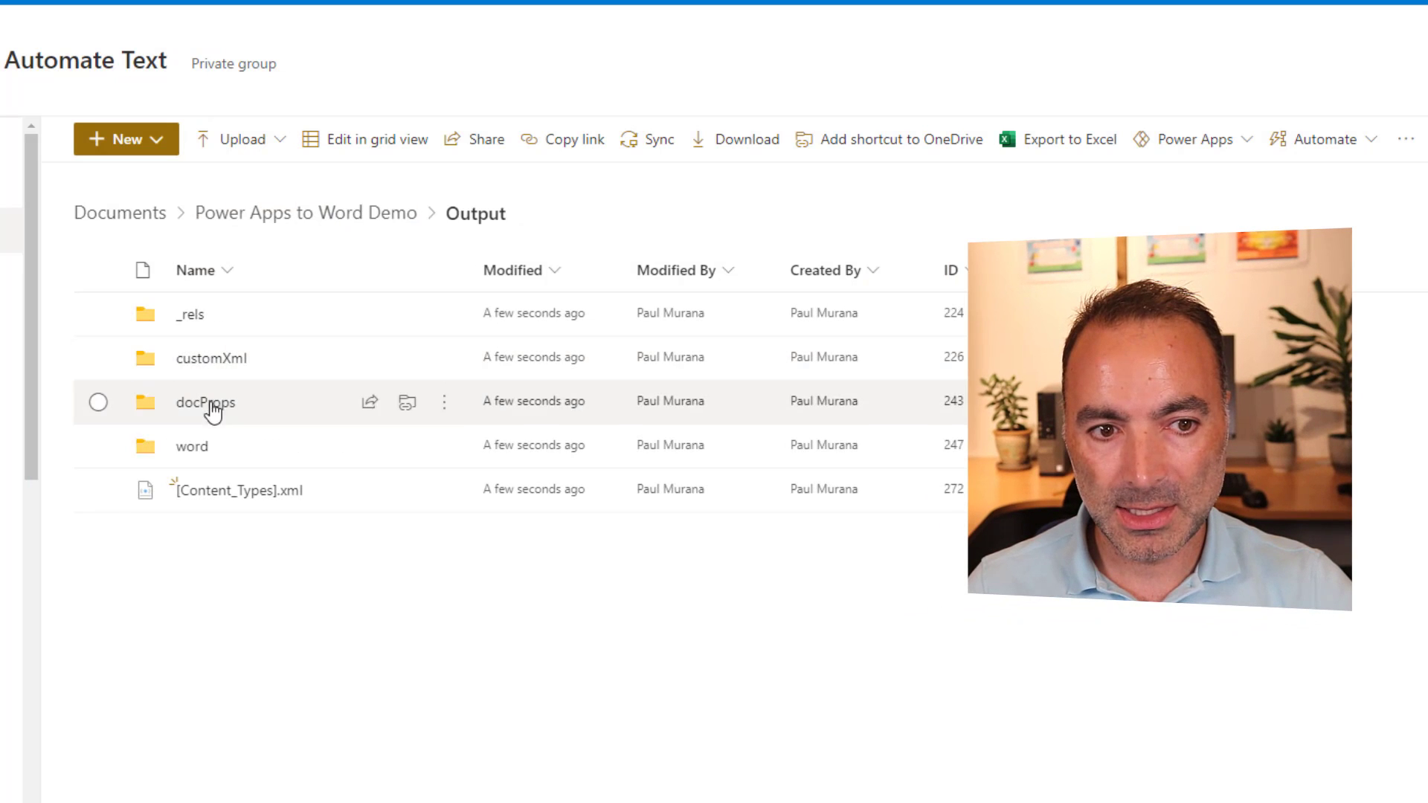
pyautogui.click(204, 448)
pyautogui.moveTo(239, 497)
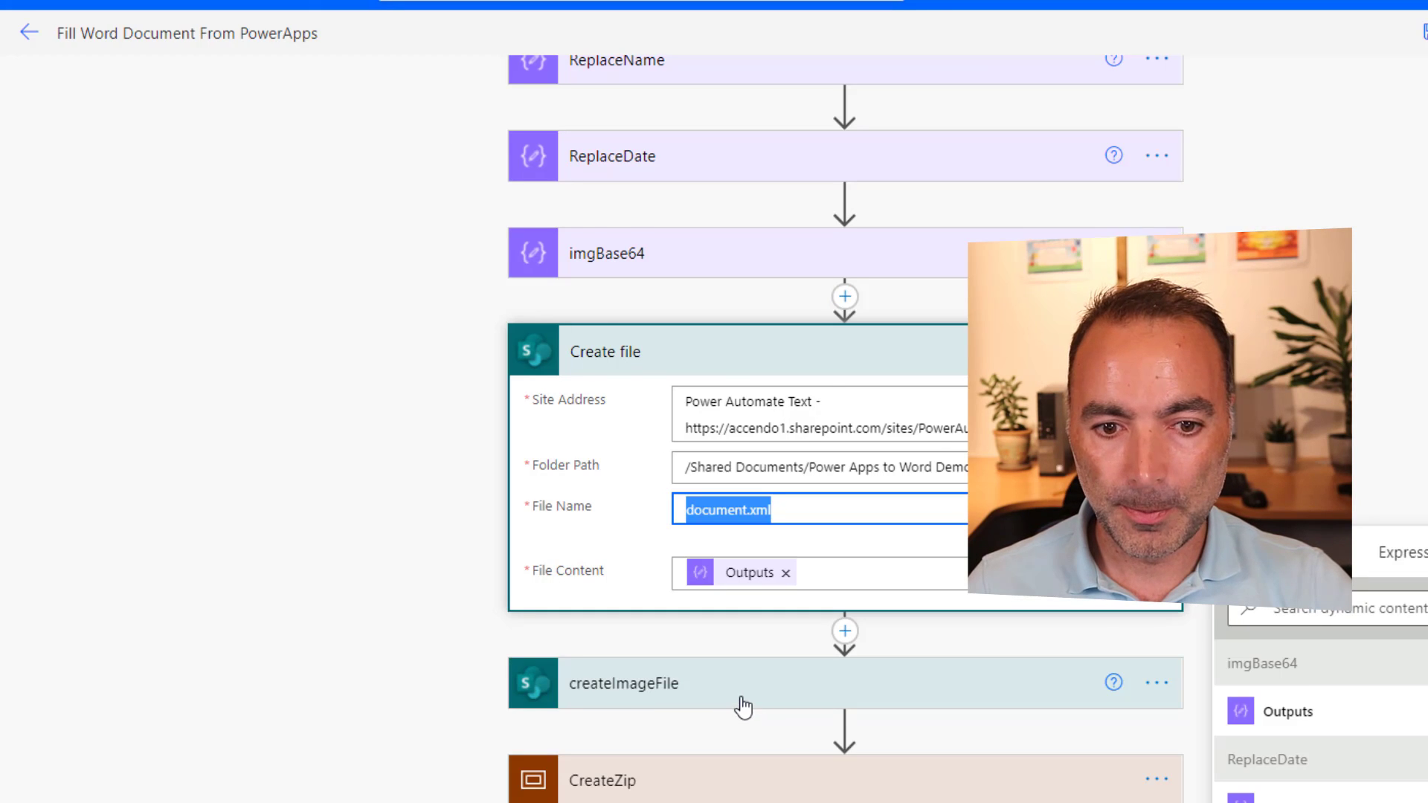
# Expand createImageFile and select its base64ToBinary(outputs('imgBase64')) file content expression.
pyautogui.click(745, 702)
pyautogui.scroll(-3, 746, 682)
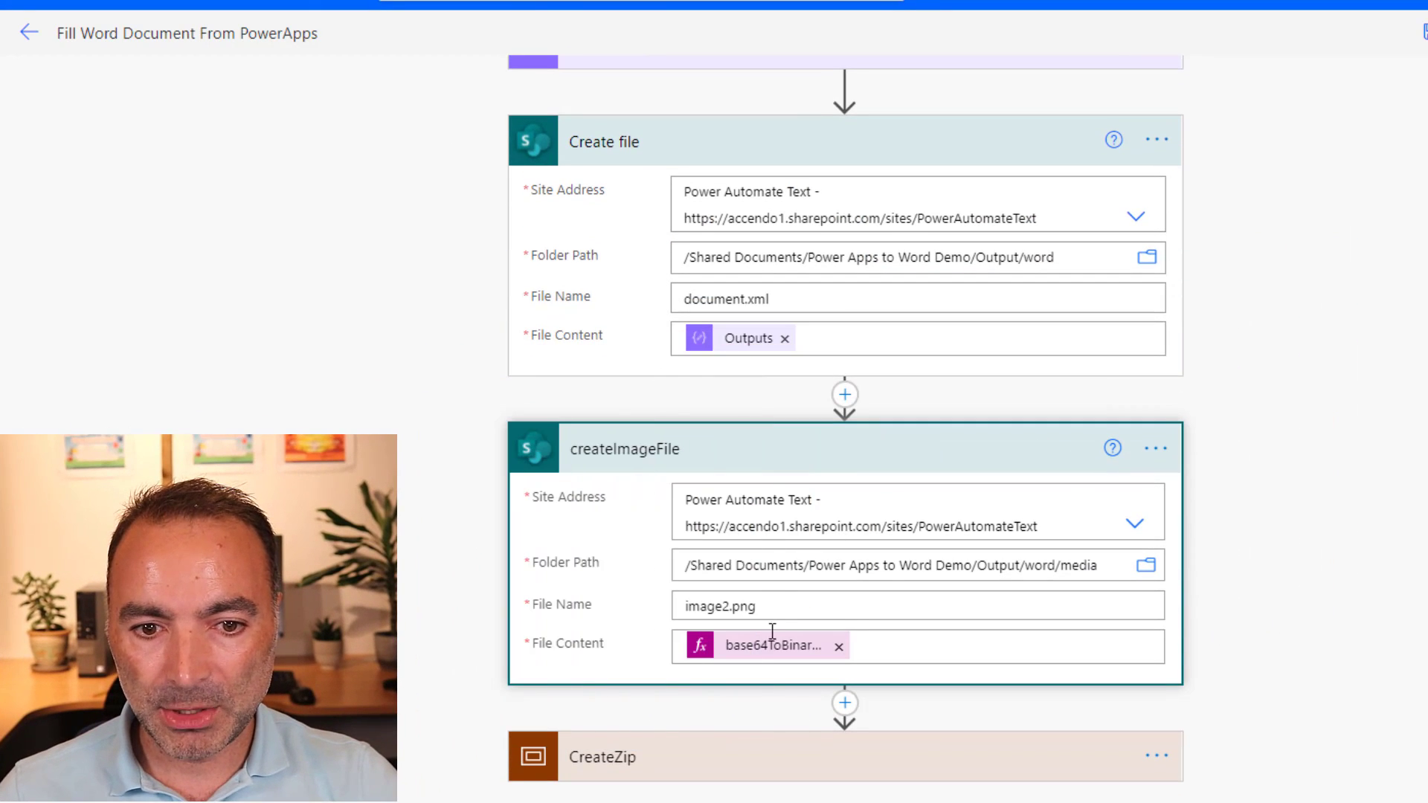
pyautogui.click(772, 655)
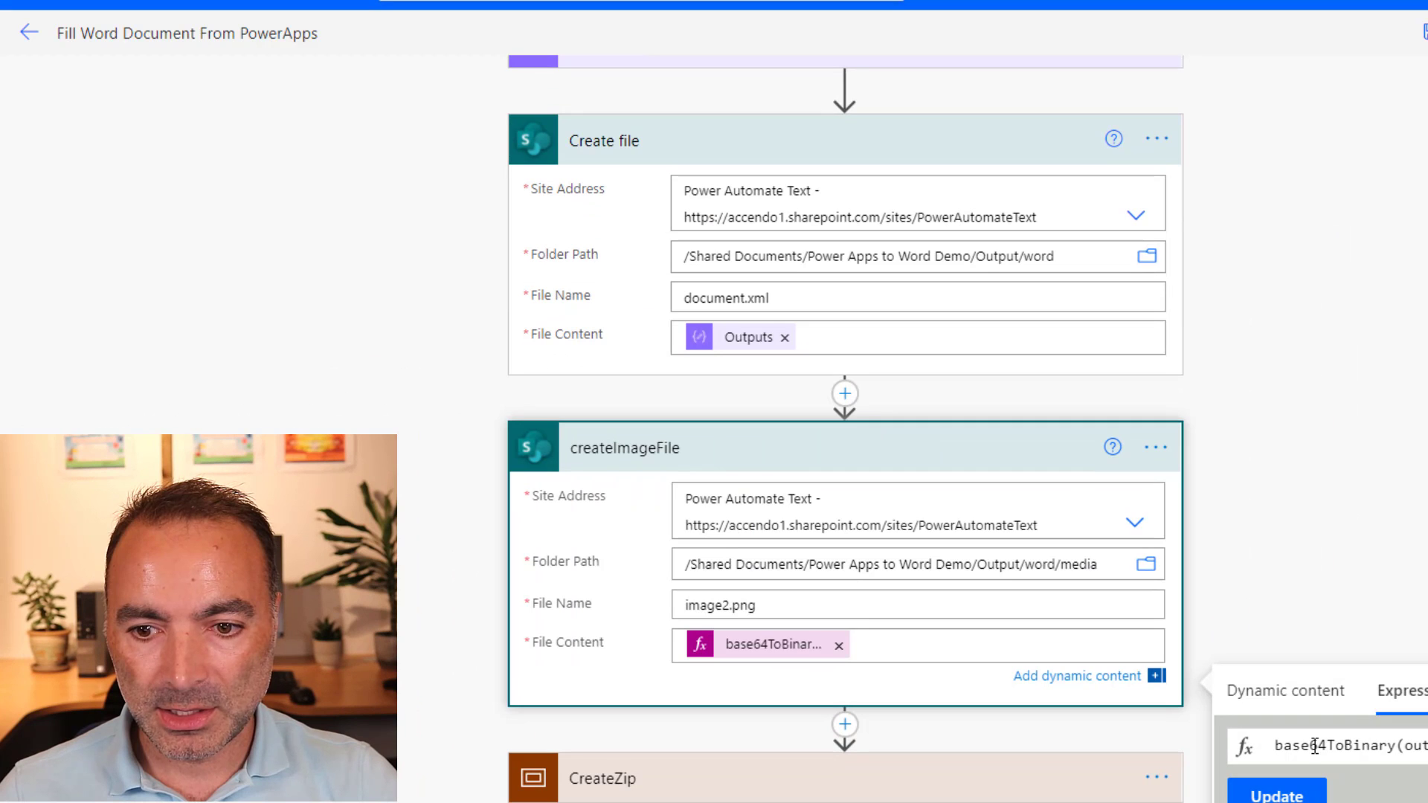
pyautogui.doubleClick(1327, 719)
pyautogui.click(1326, 719)
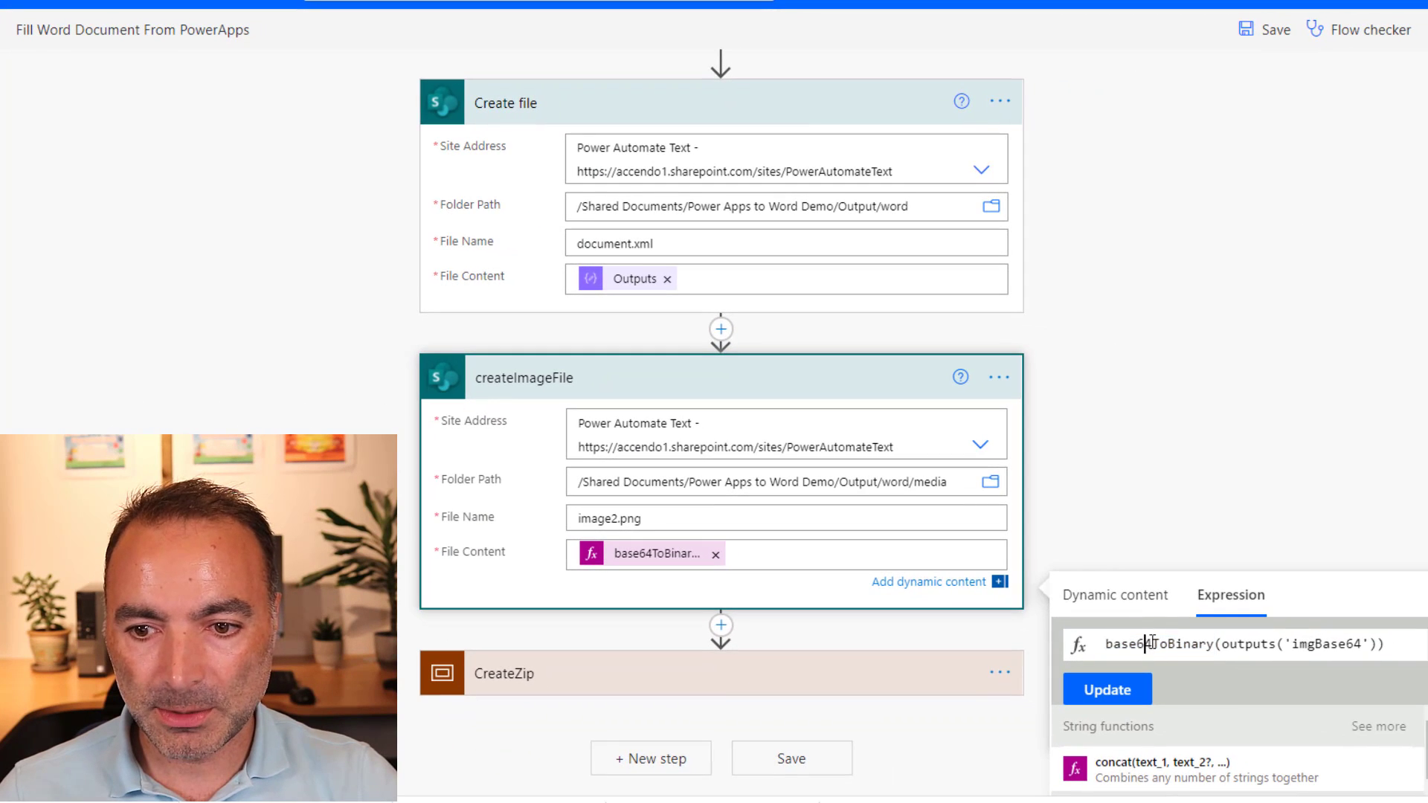
pyautogui.hotkey('ctrl', 'a')
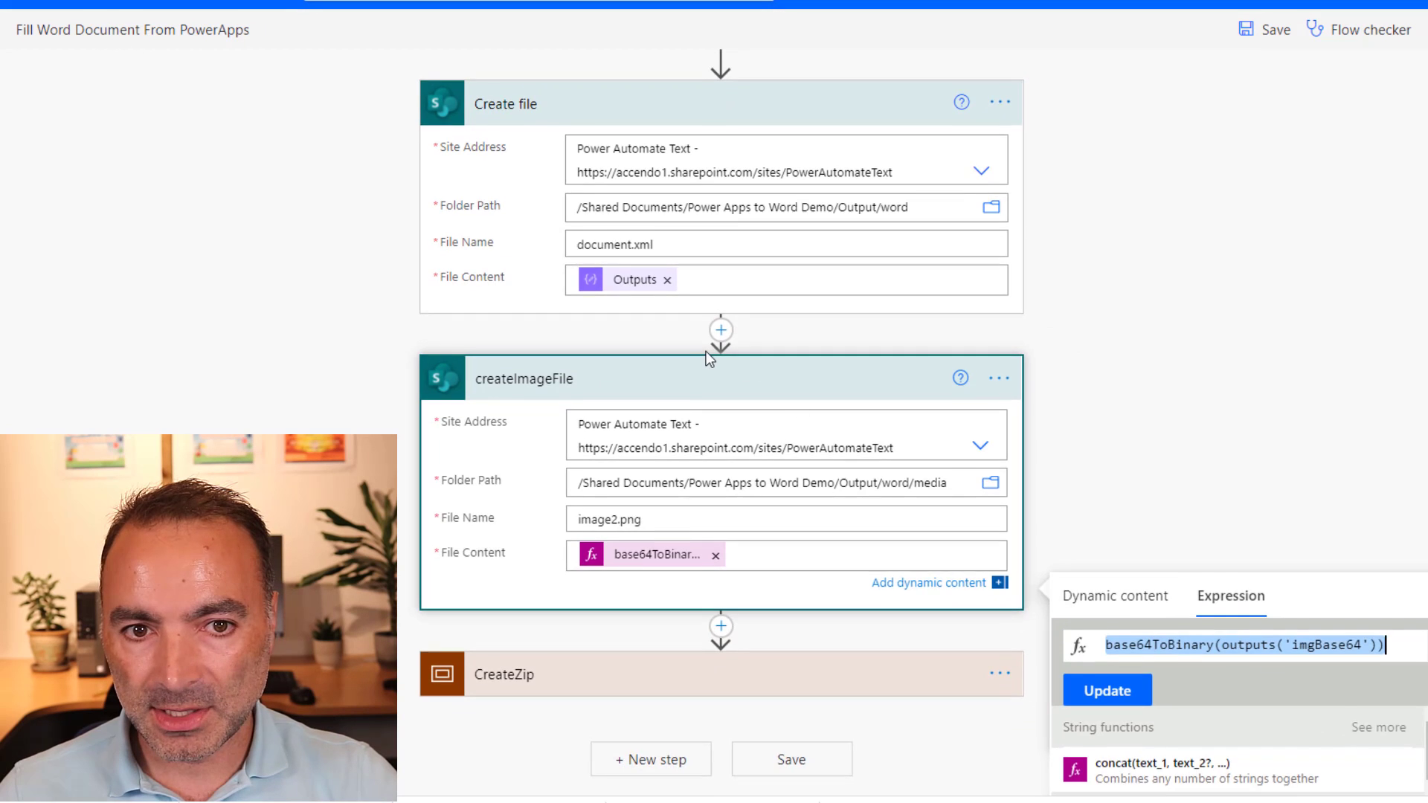
# Close the expression editor and collapse the Create file and createImageFile steps.
pyautogui.scroll(2, 706, 351)
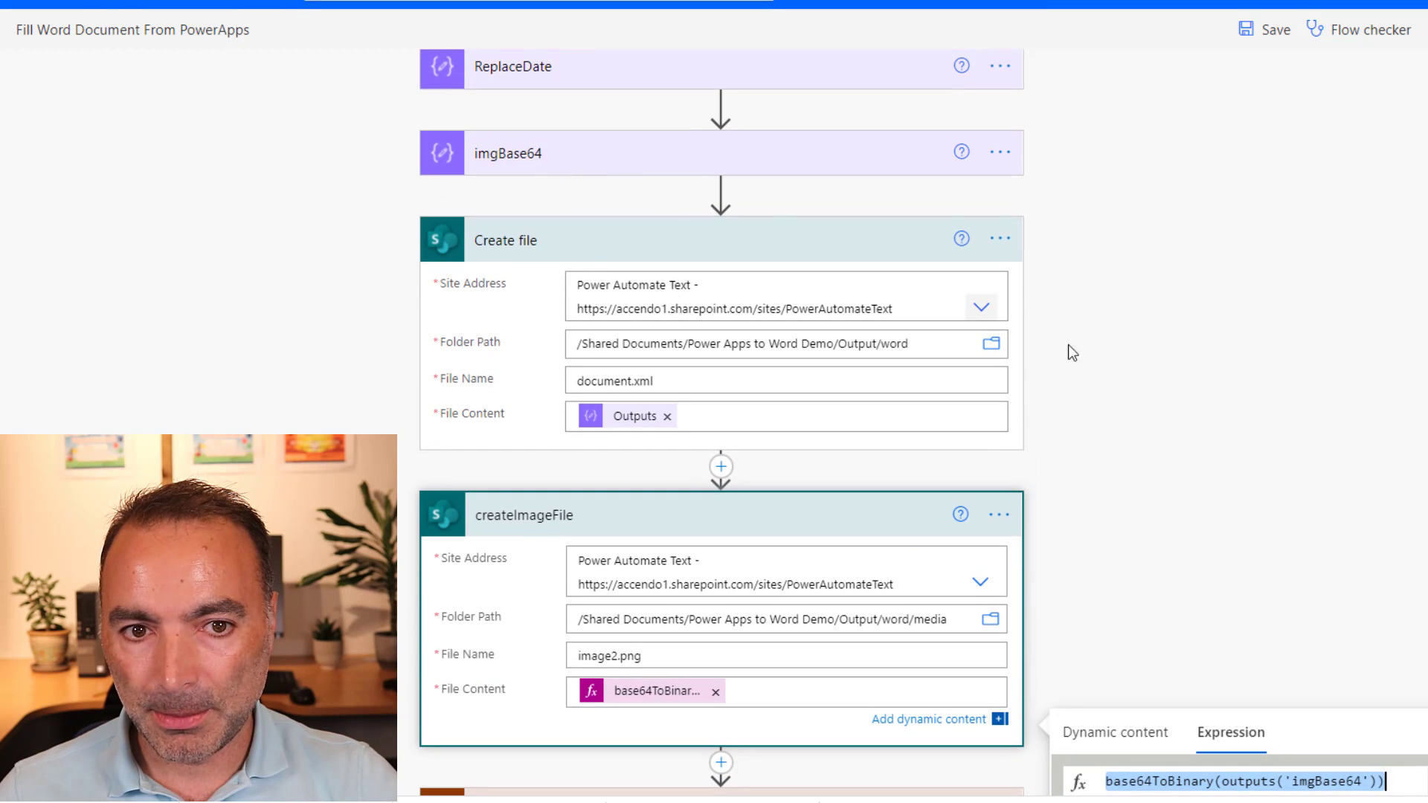
pyautogui.click(1131, 437)
pyautogui.click(731, 260)
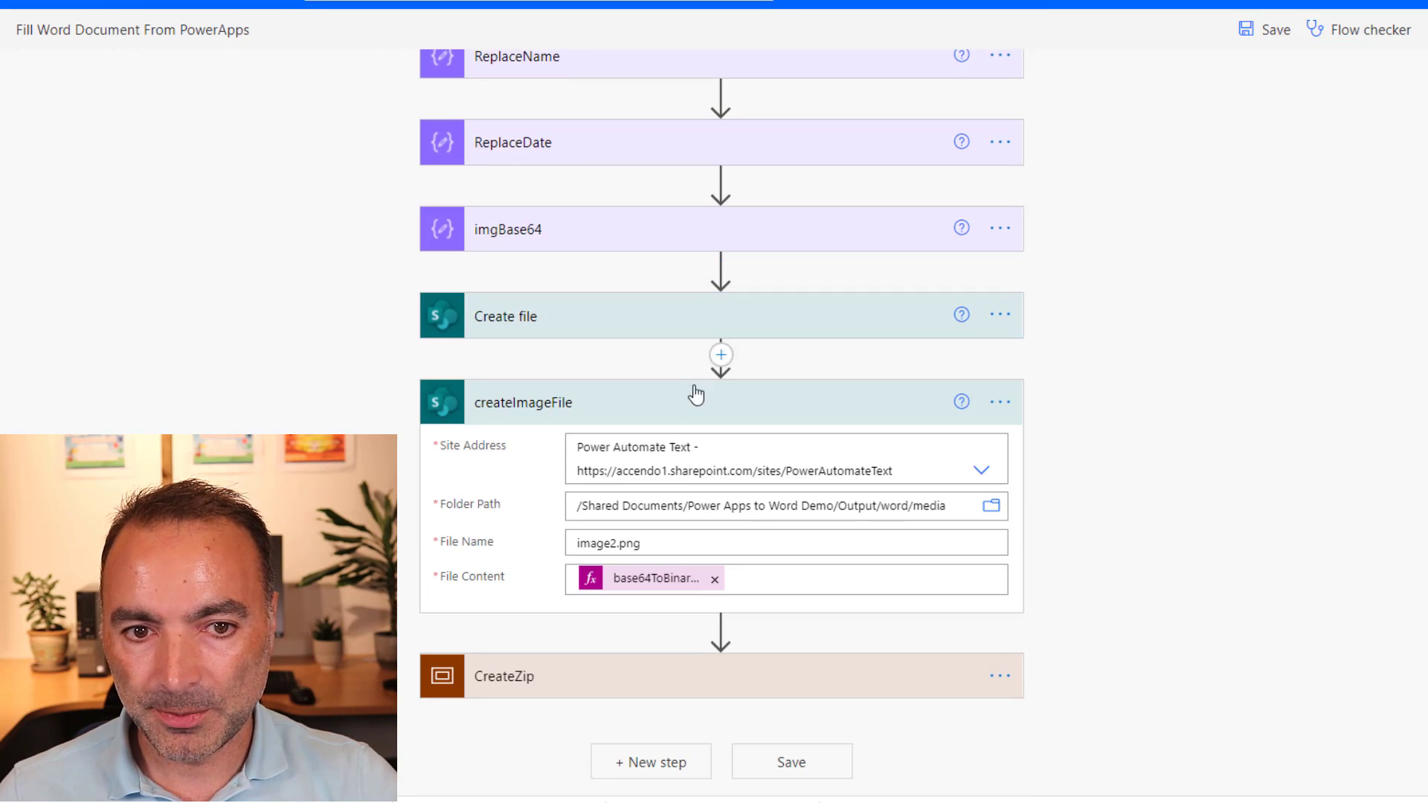
pyautogui.click(657, 417)
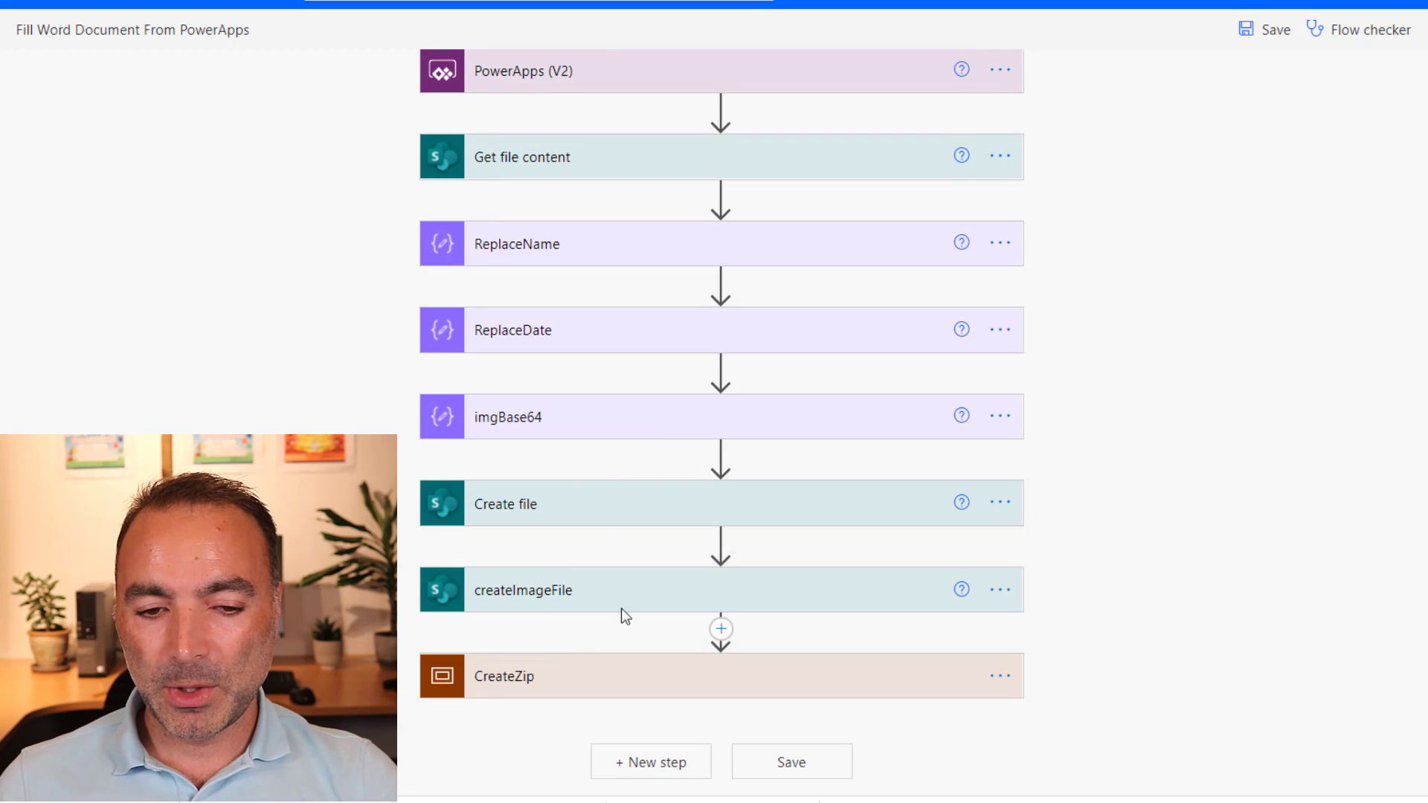
# Expand CreateZip and scroll through settings, SharePointHTTP, downloadZip and the other steps to Create Word Doc.
pyautogui.click(577, 691)
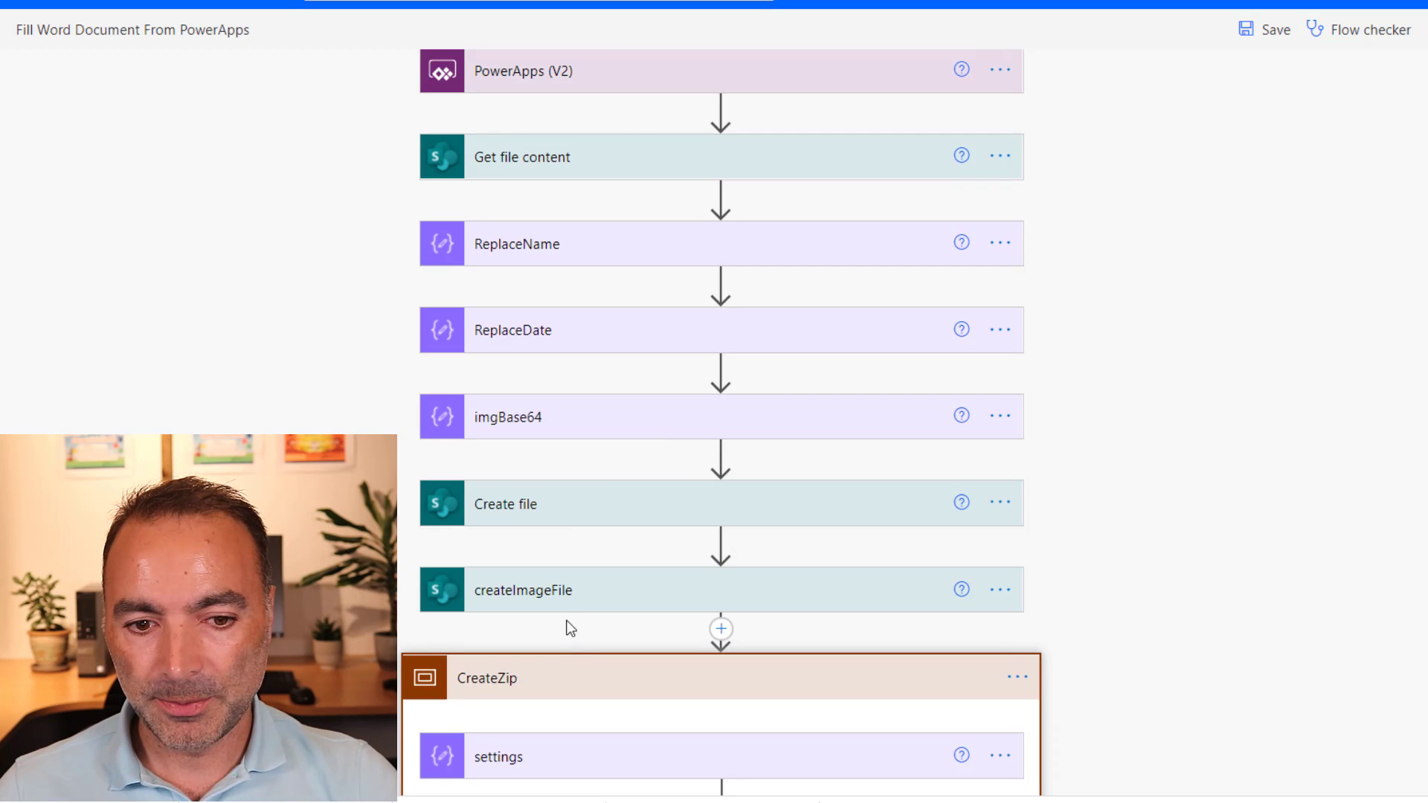
pyautogui.scroll(-4, 565, 617)
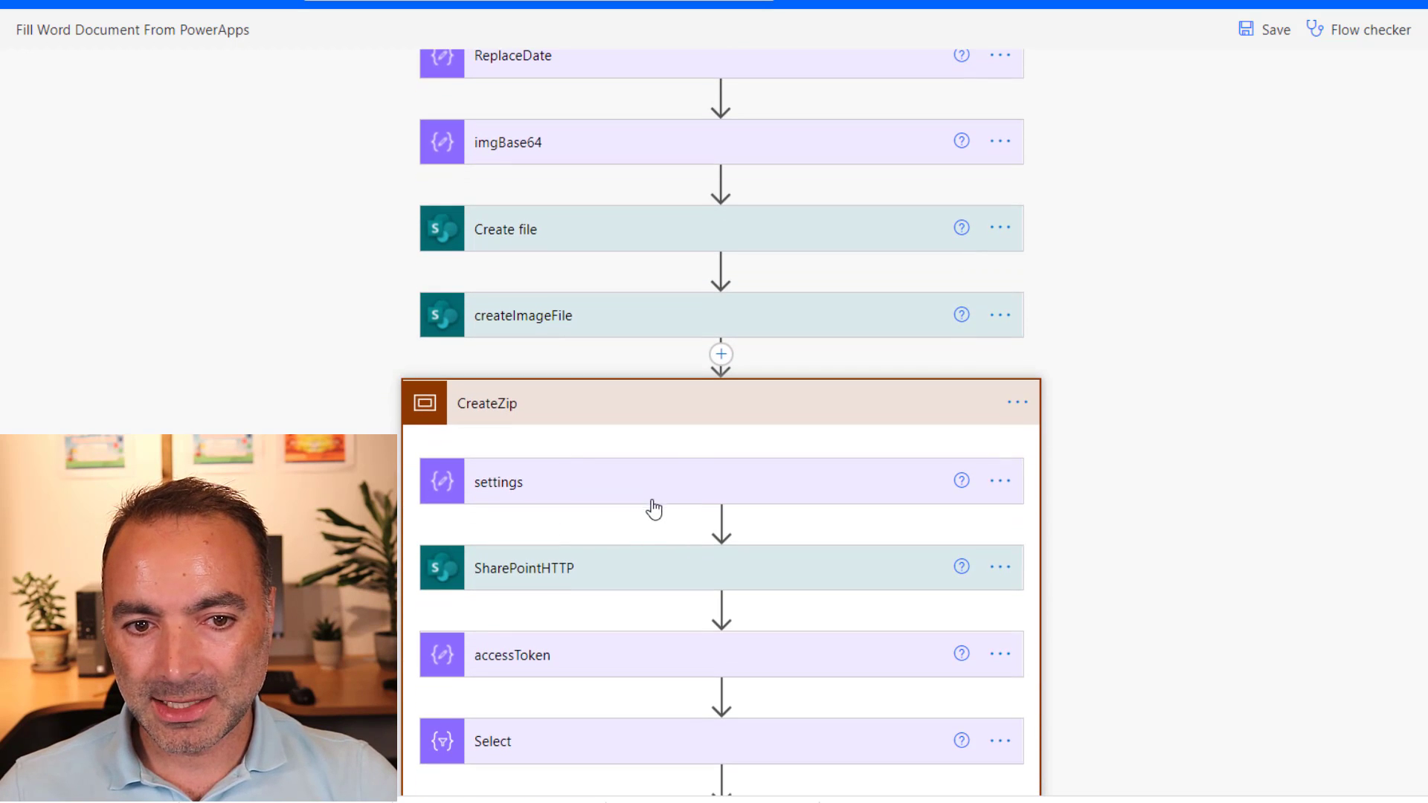
pyautogui.scroll(-2, 653, 509)
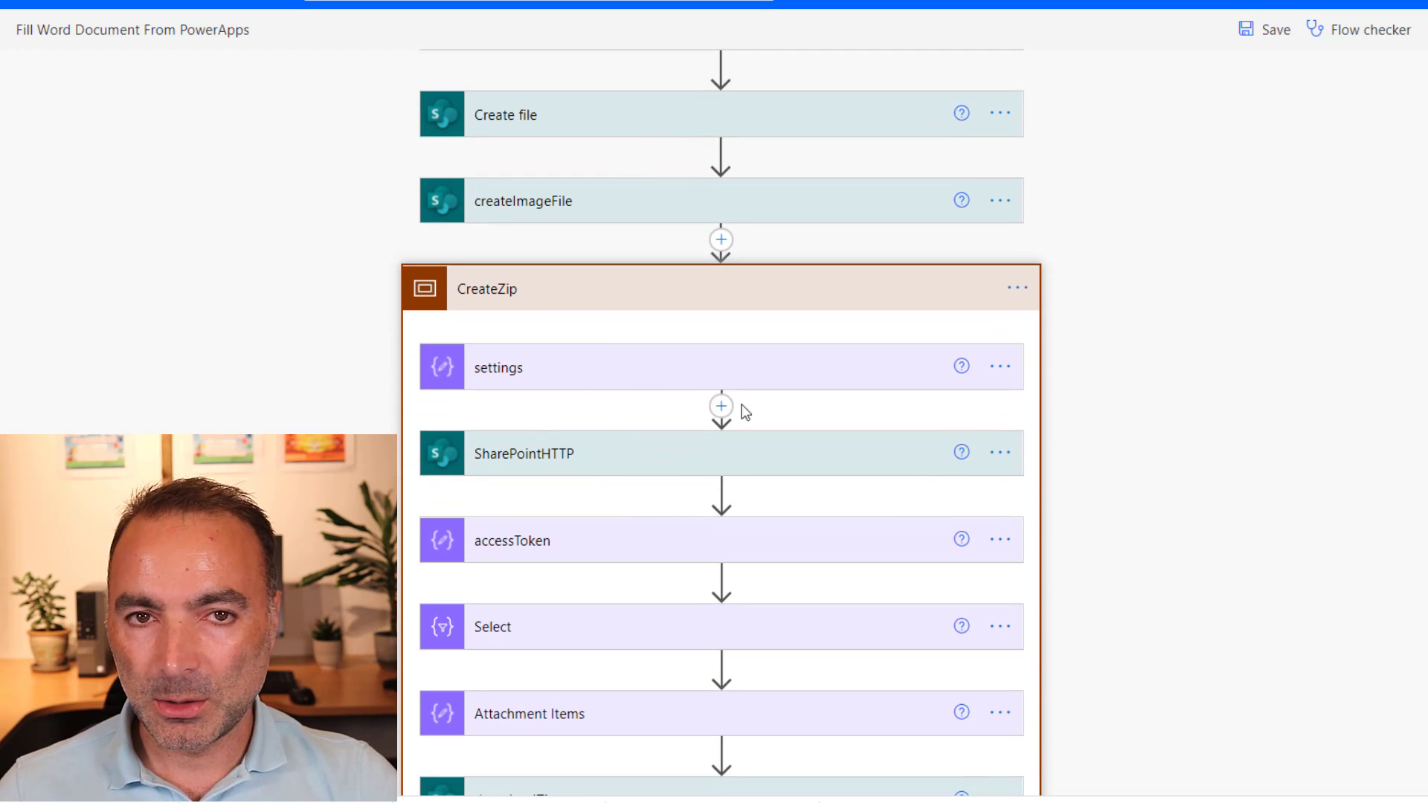
pyautogui.scroll(-2, 703, 469)
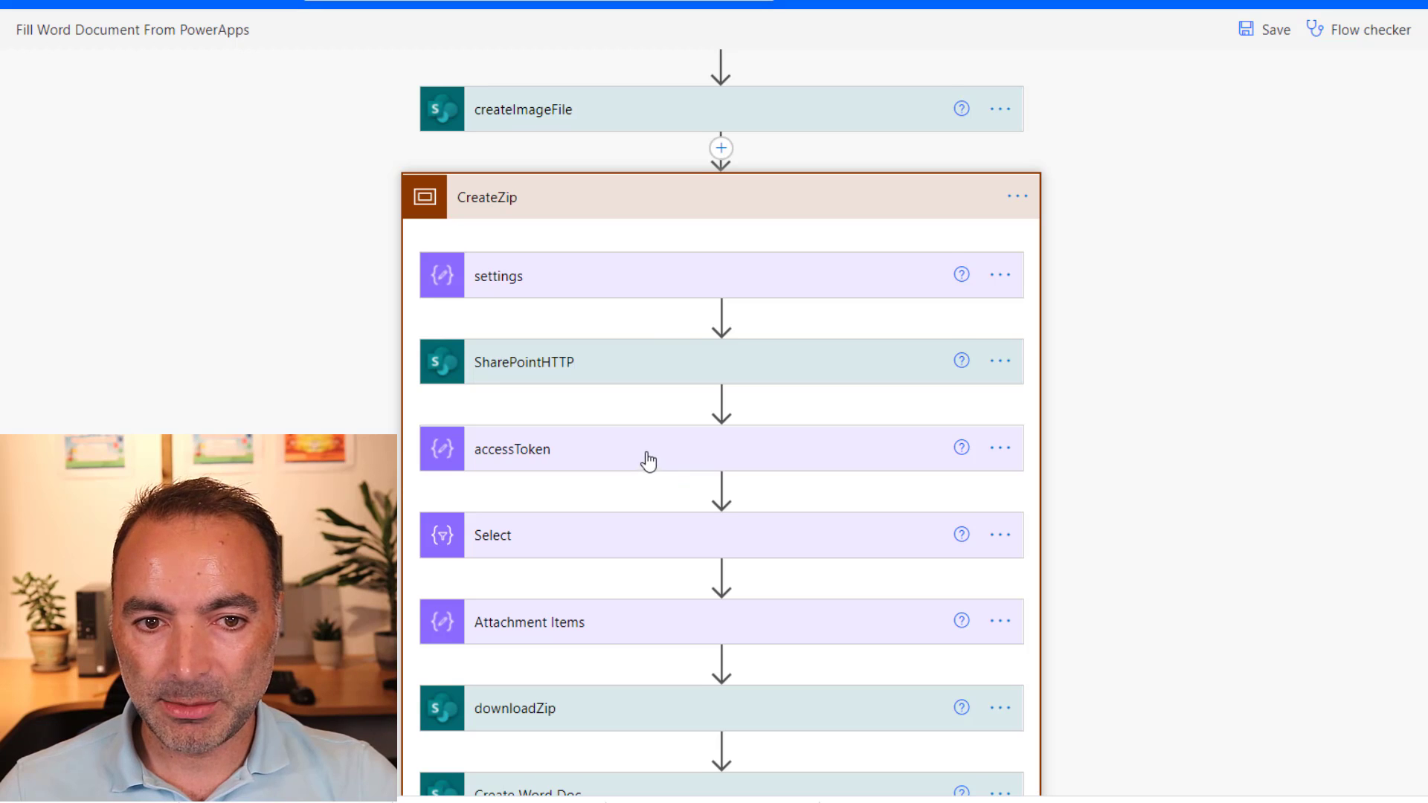
# Use the Output breadcrumb to leave the word folder.
pyautogui.scroll(-1, 644, 449)
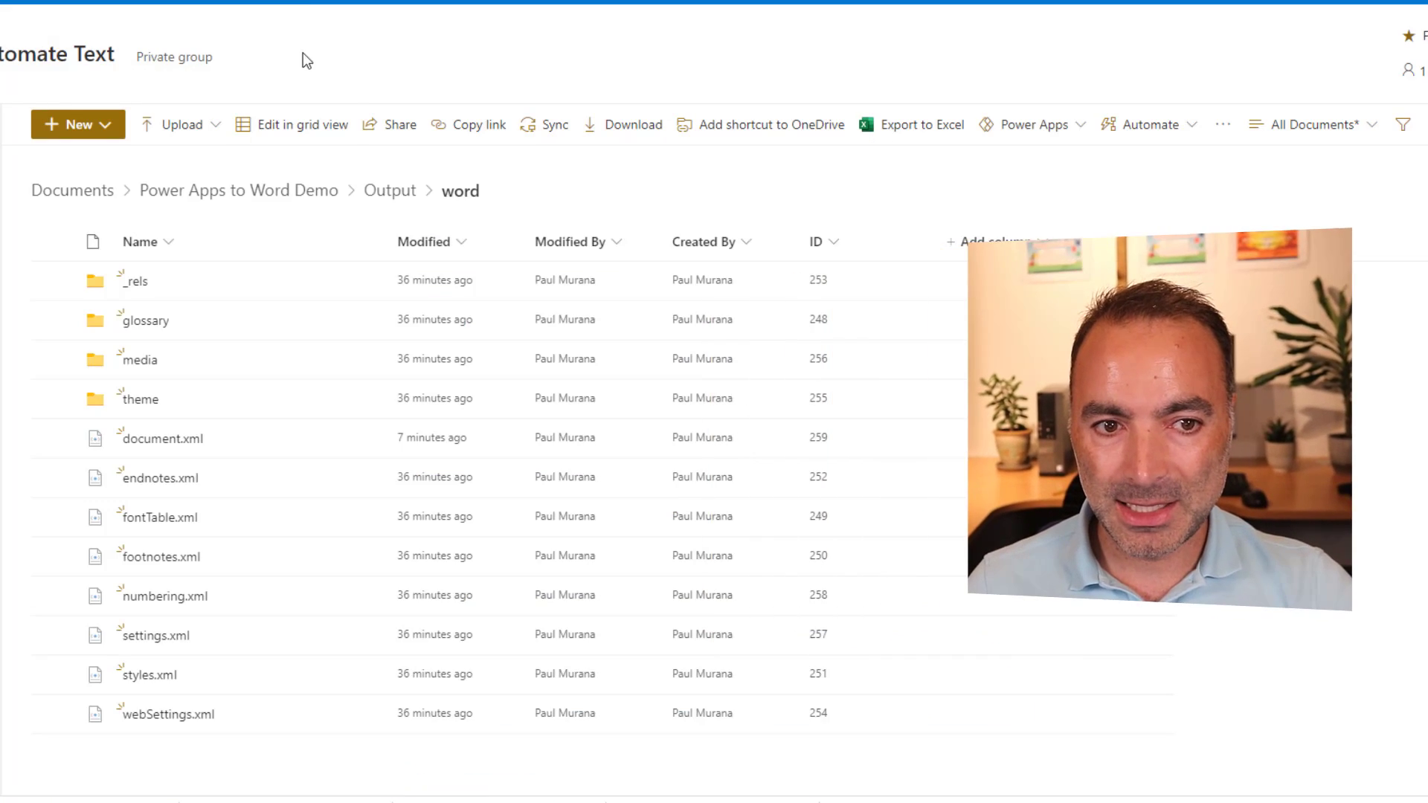
pyautogui.click(370, 194)
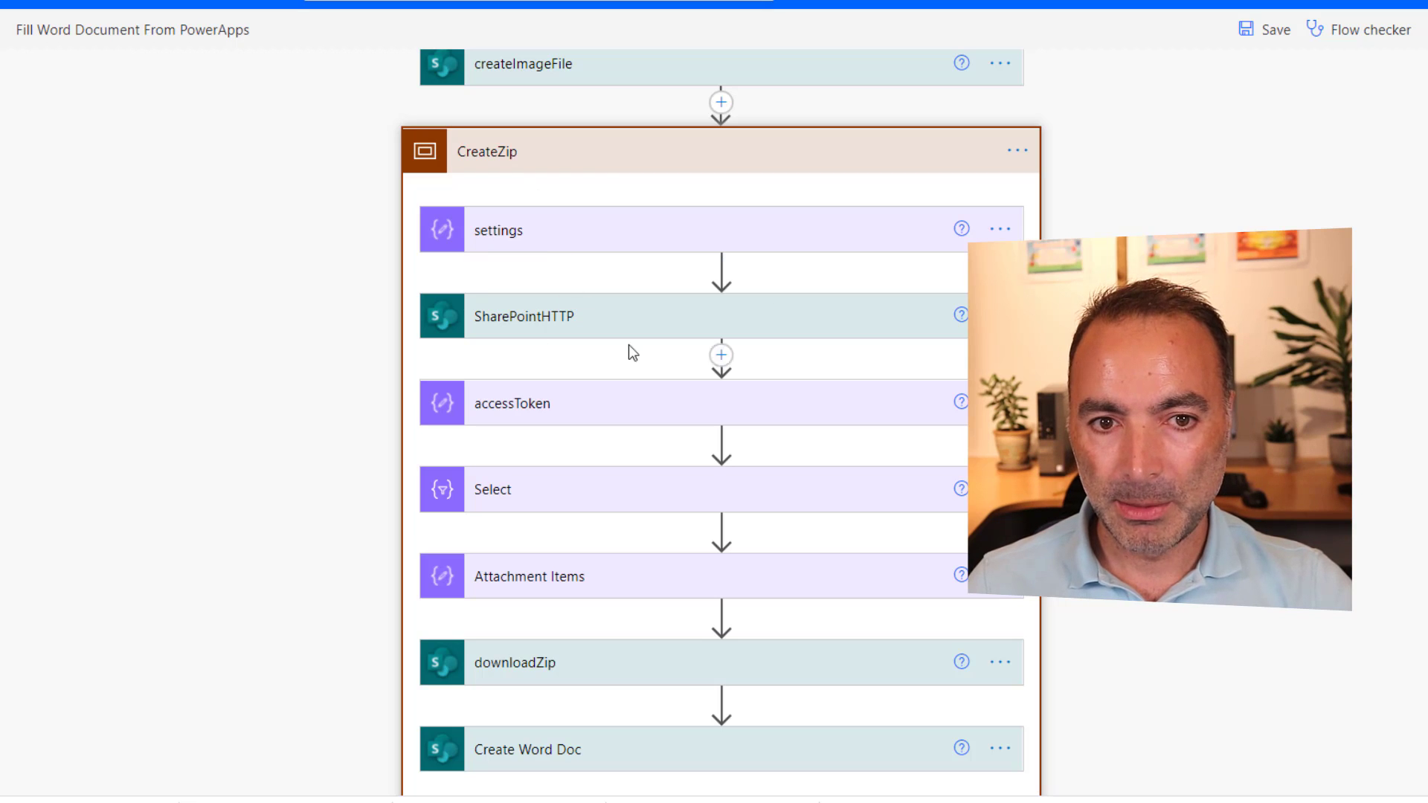
pyautogui.scroll(-2, 632, 415)
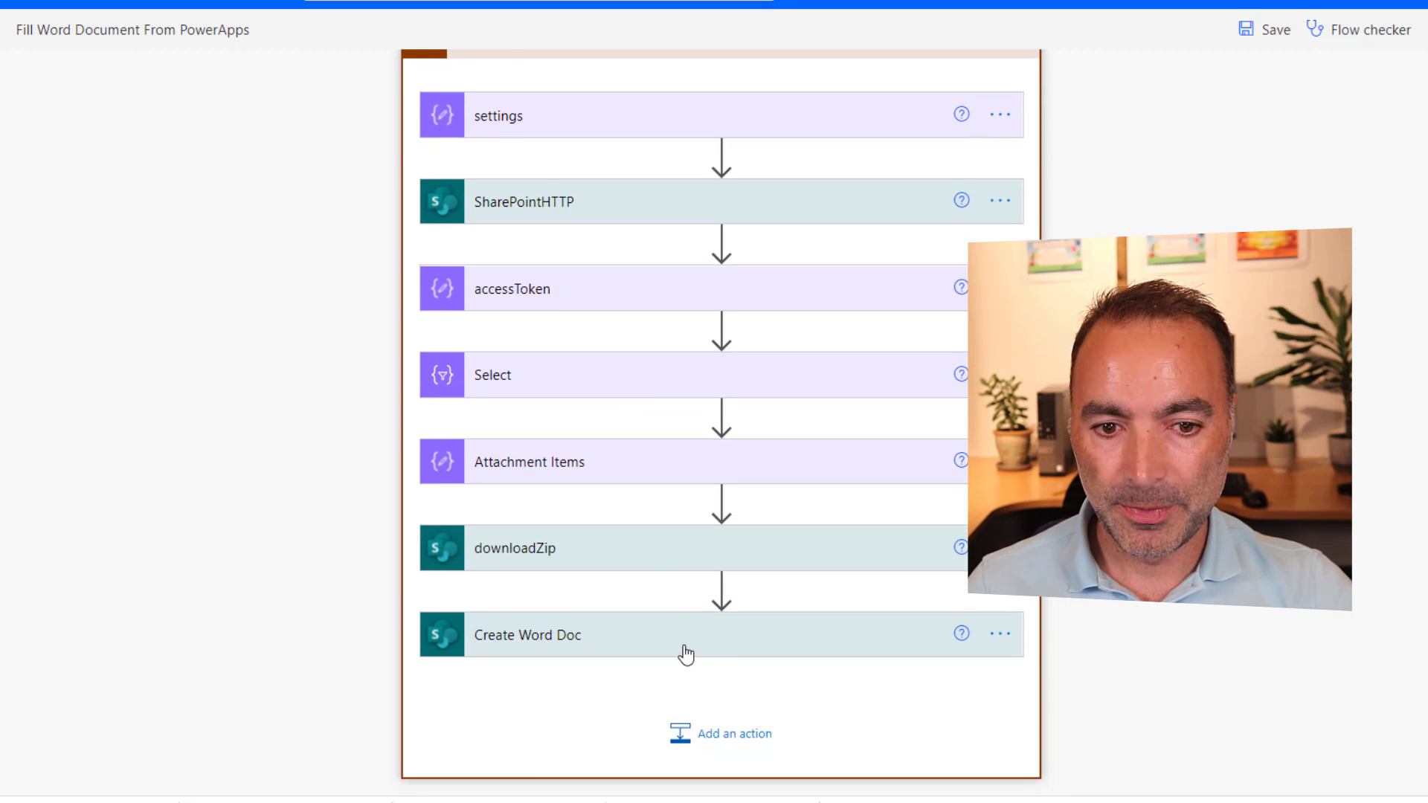
pyautogui.scroll(2, 536, 329)
pyautogui.scroll(-1, 531, 324)
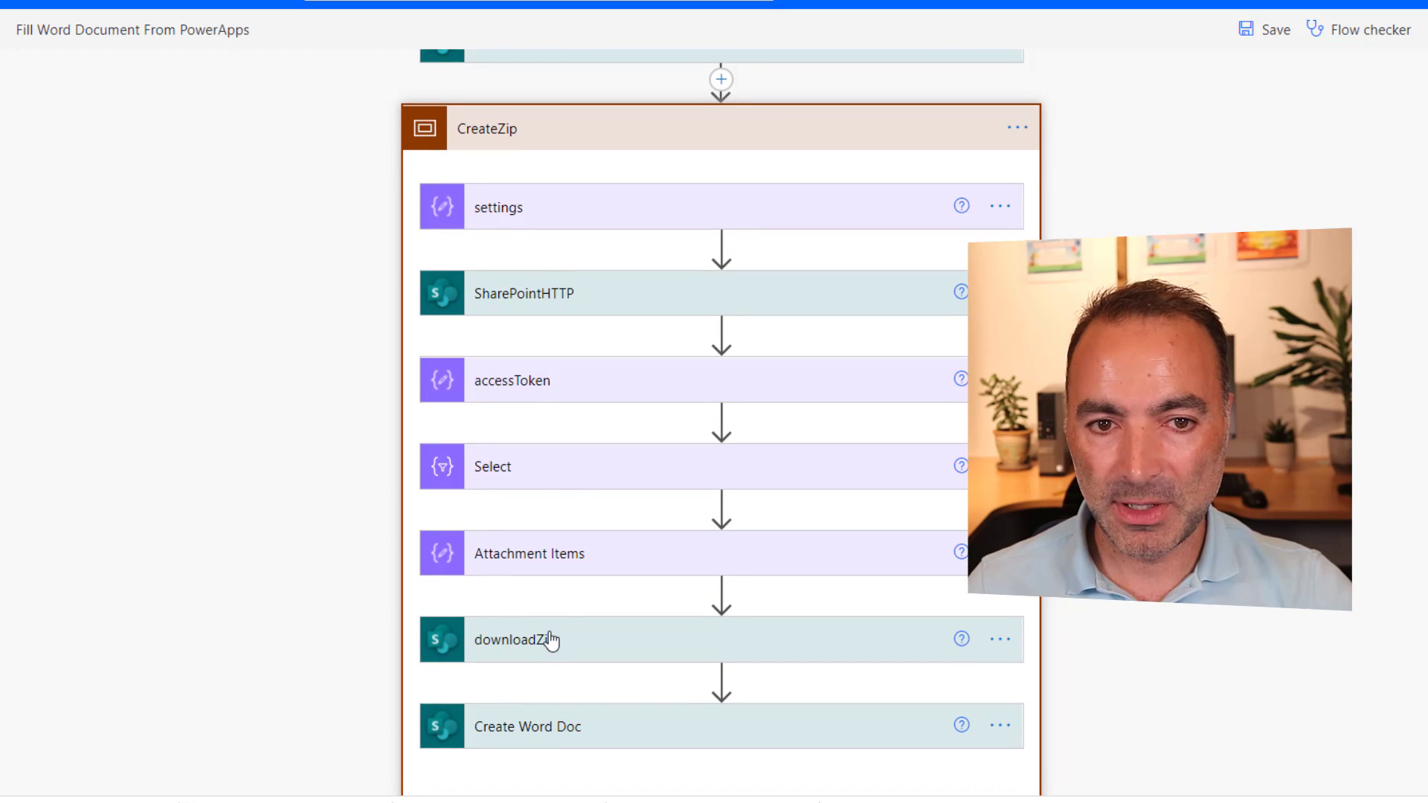
pyautogui.scroll(-1, 565, 604)
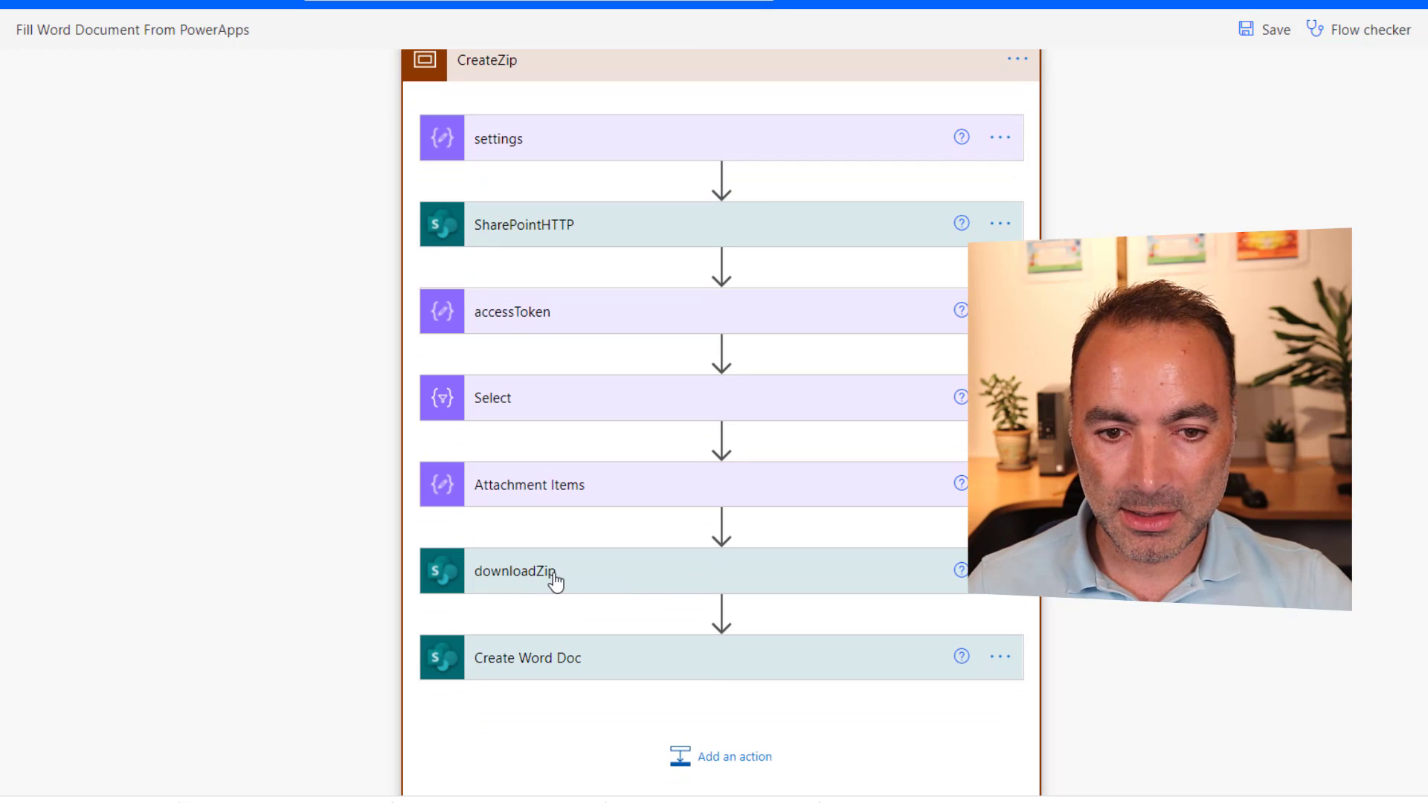
pyautogui.click(513, 579)
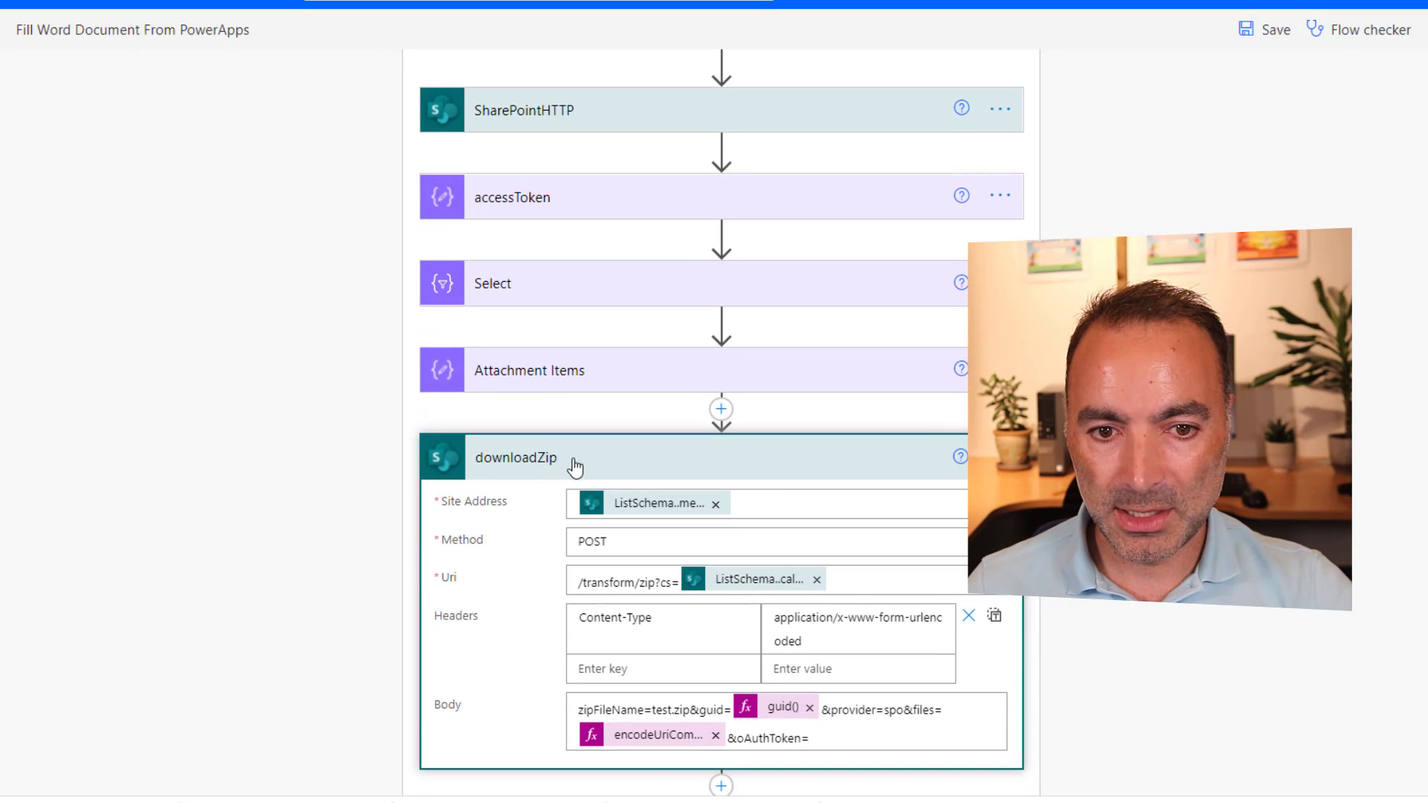
pyautogui.click(575, 466)
pyautogui.click(577, 567)
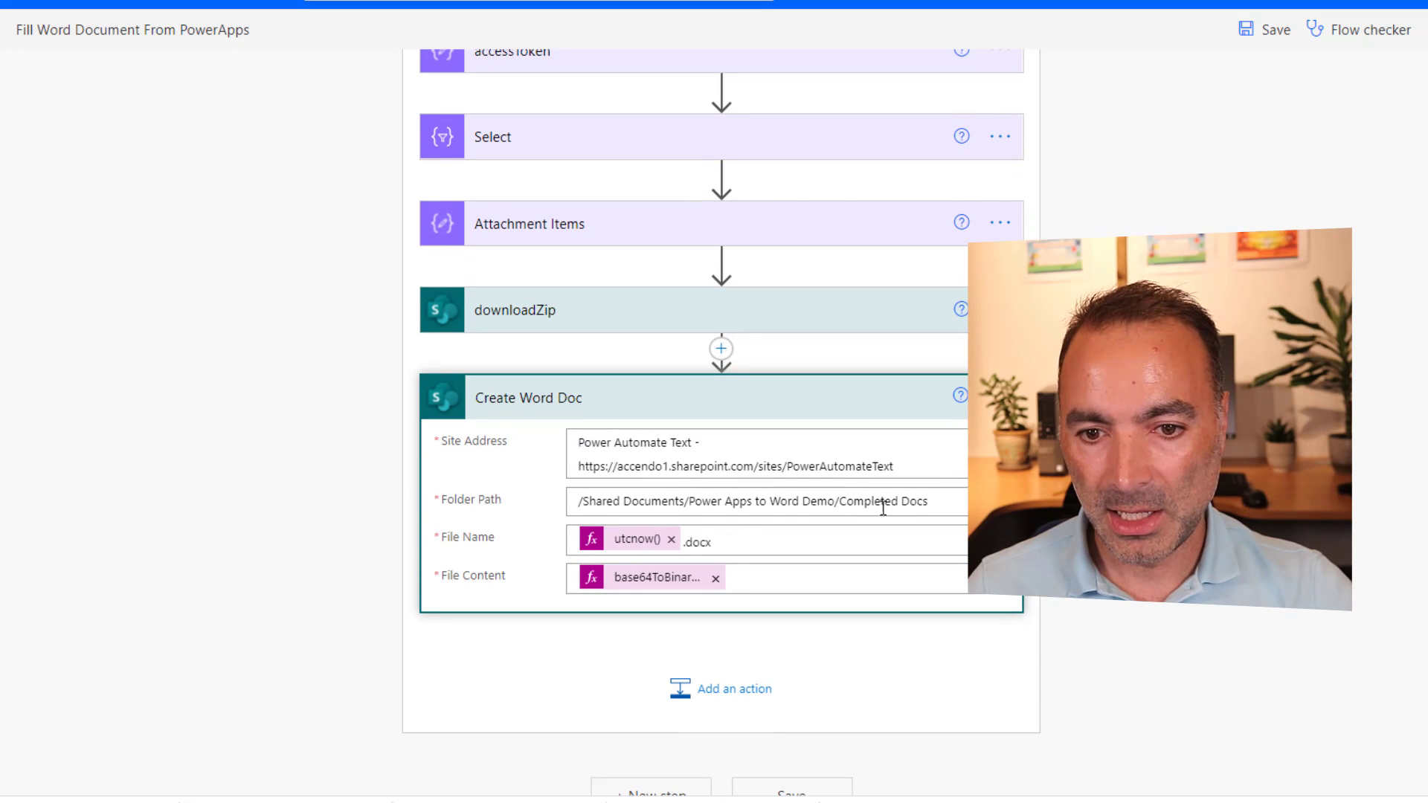
pyautogui.moveTo(866, 505); pyautogui.dragTo(920, 500)
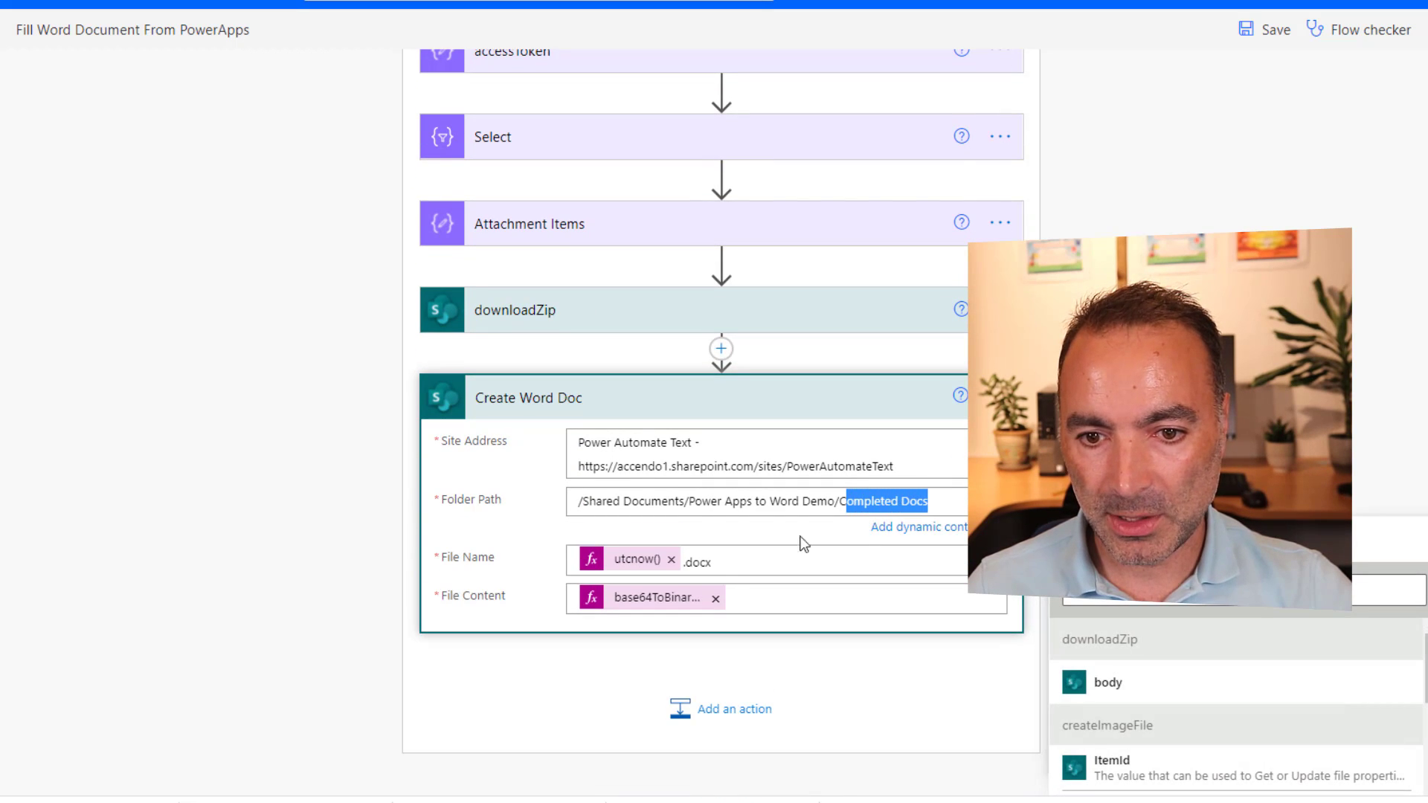
pyautogui.click(765, 562)
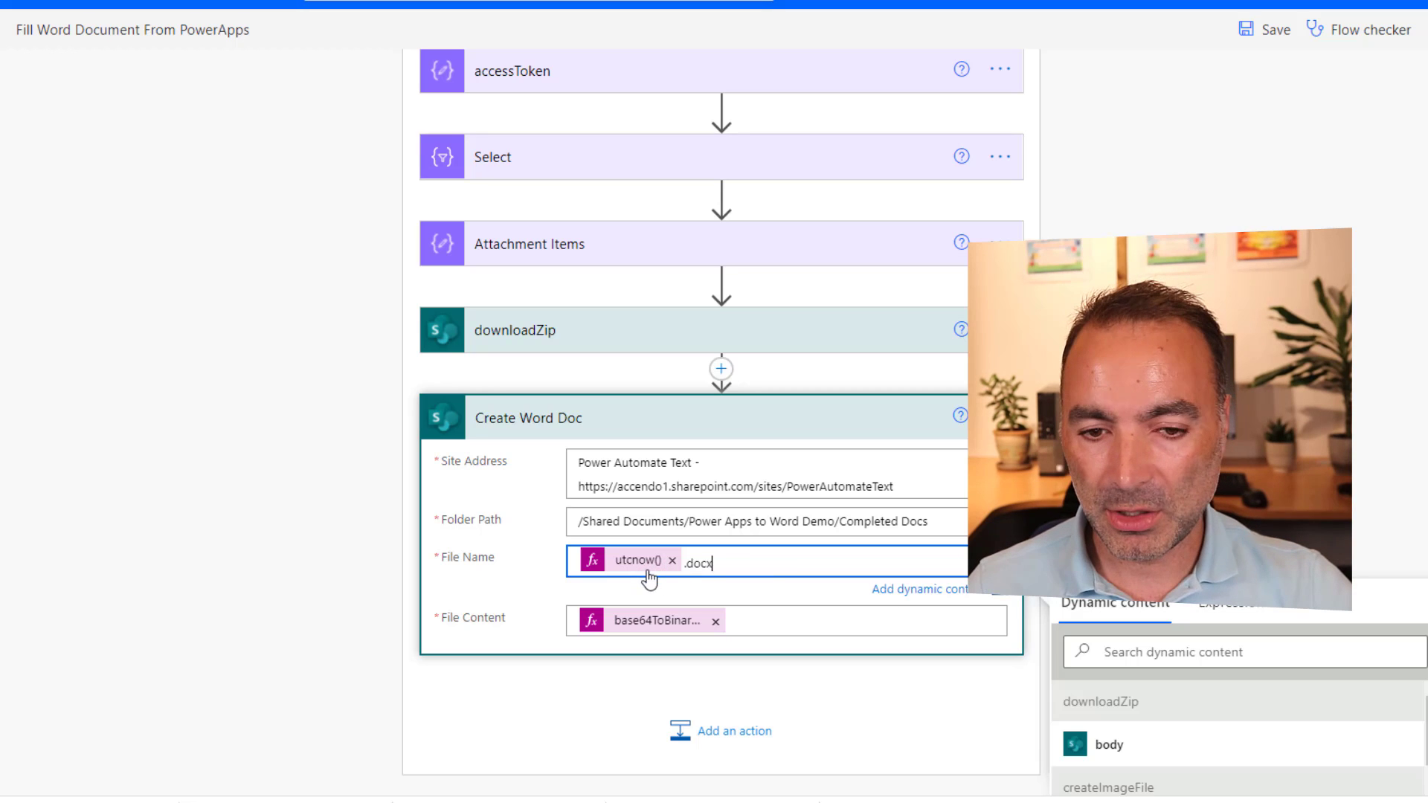
pyautogui.click(638, 623)
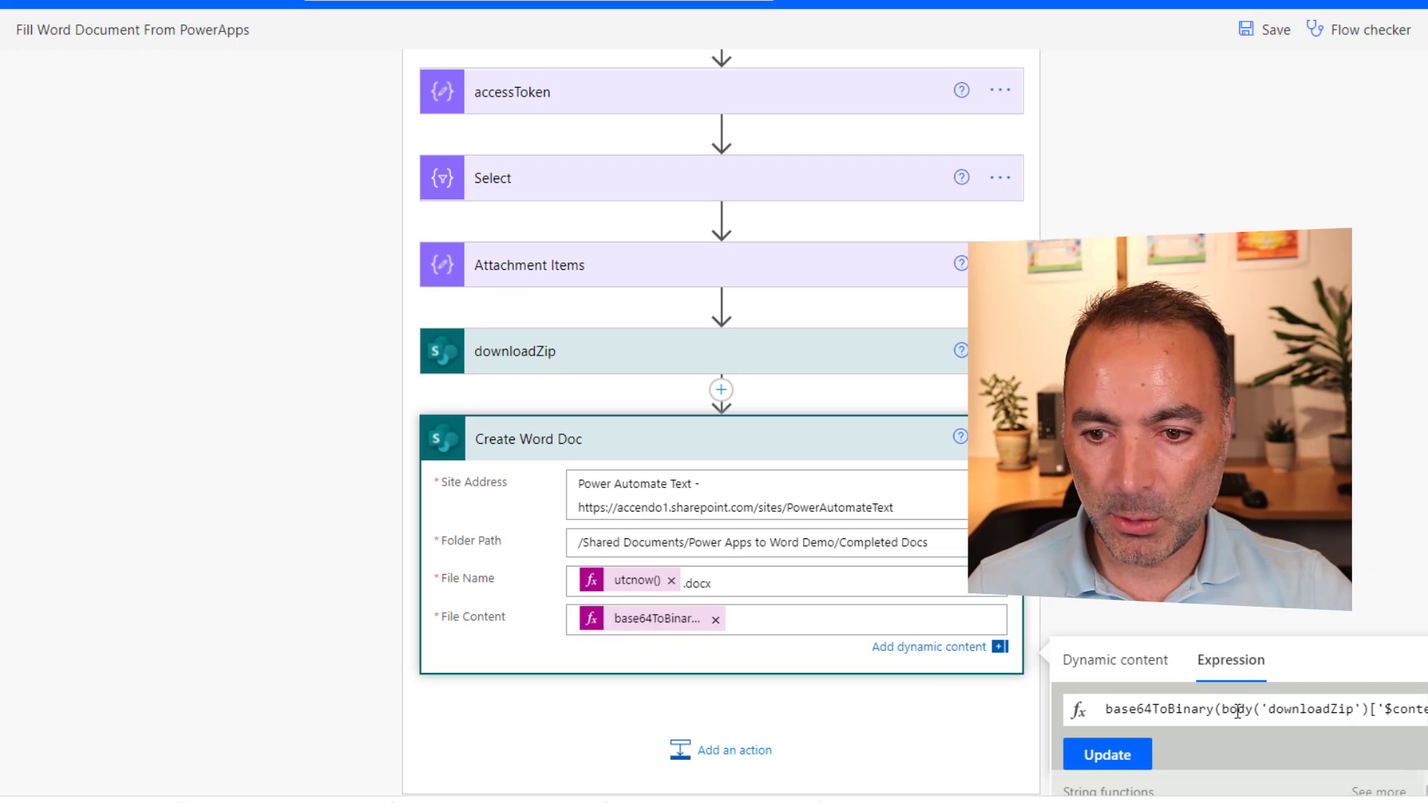
pyautogui.moveTo(1251, 708); pyautogui.dragTo(1417, 710)
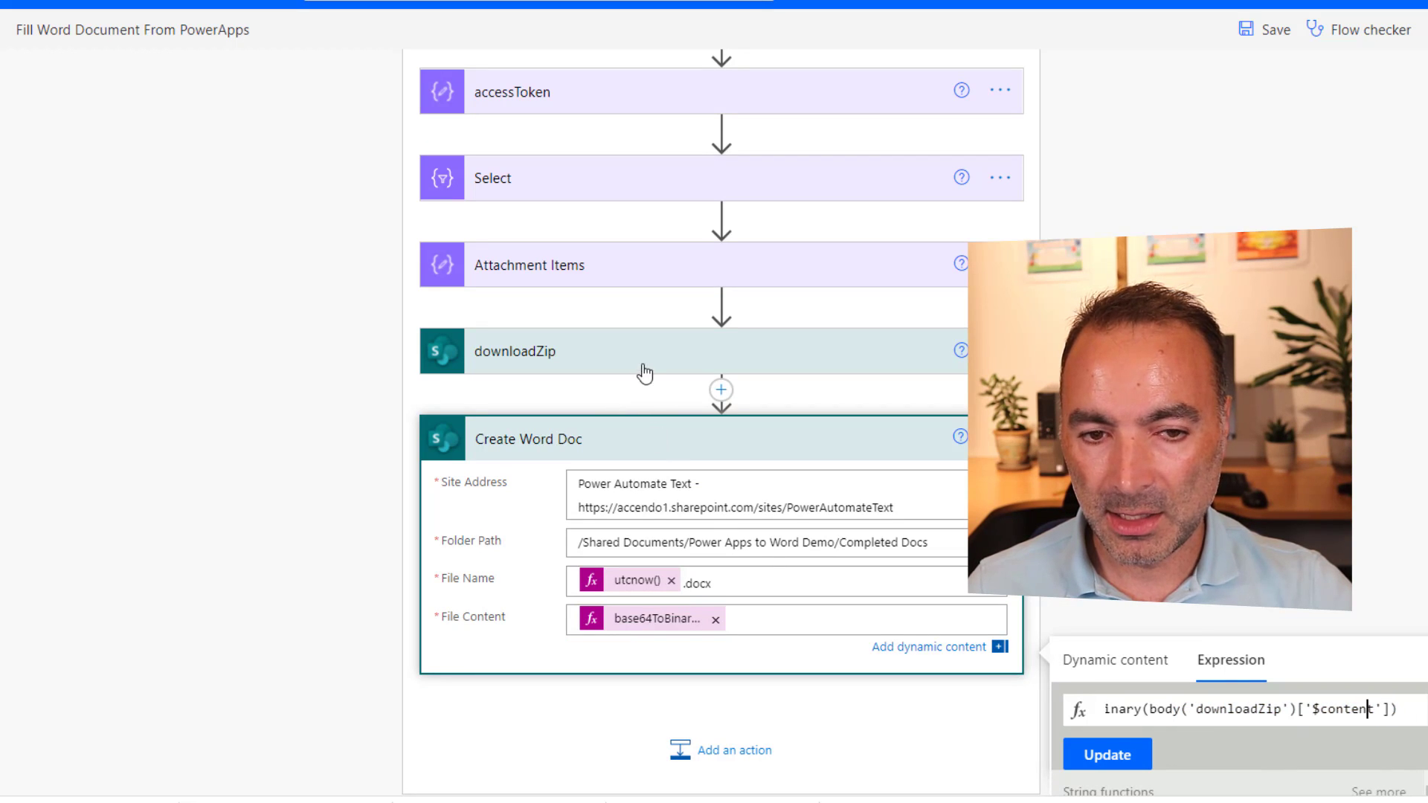
pyautogui.click(627, 447)
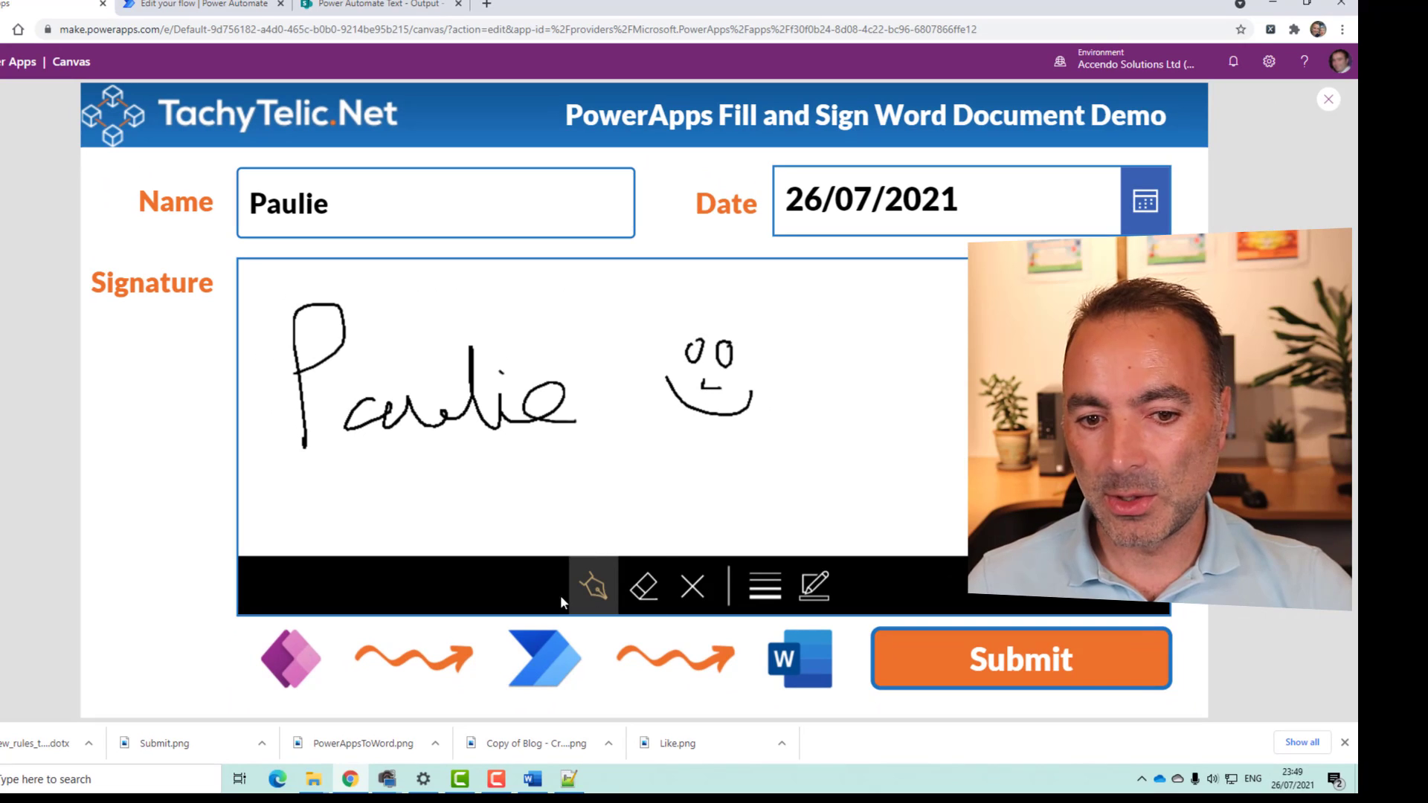
# Clear the signature pad and replace the Name field with a shorter first name.
pyautogui.click(681, 587)
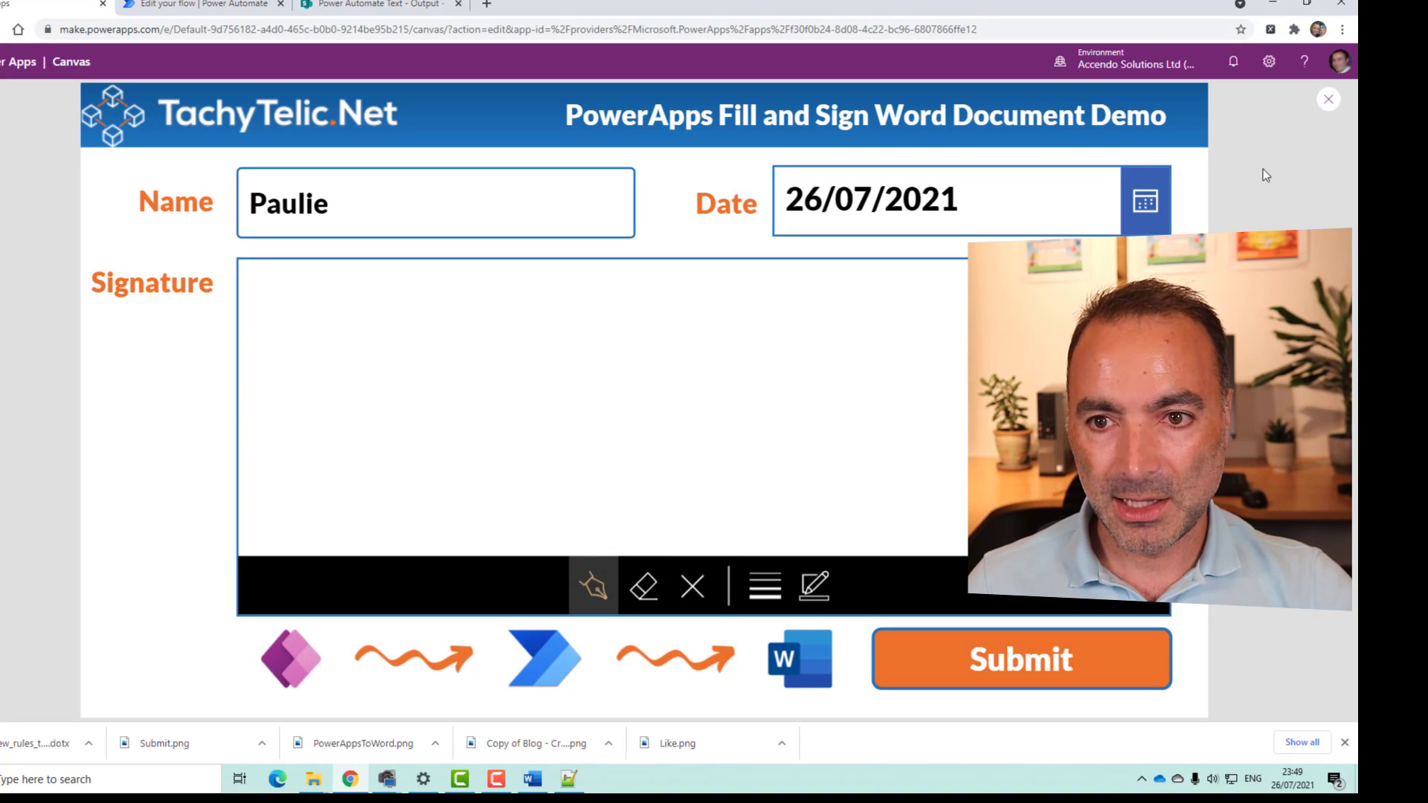
pyautogui.moveTo(567, 214); pyautogui.dragTo(198, 217)
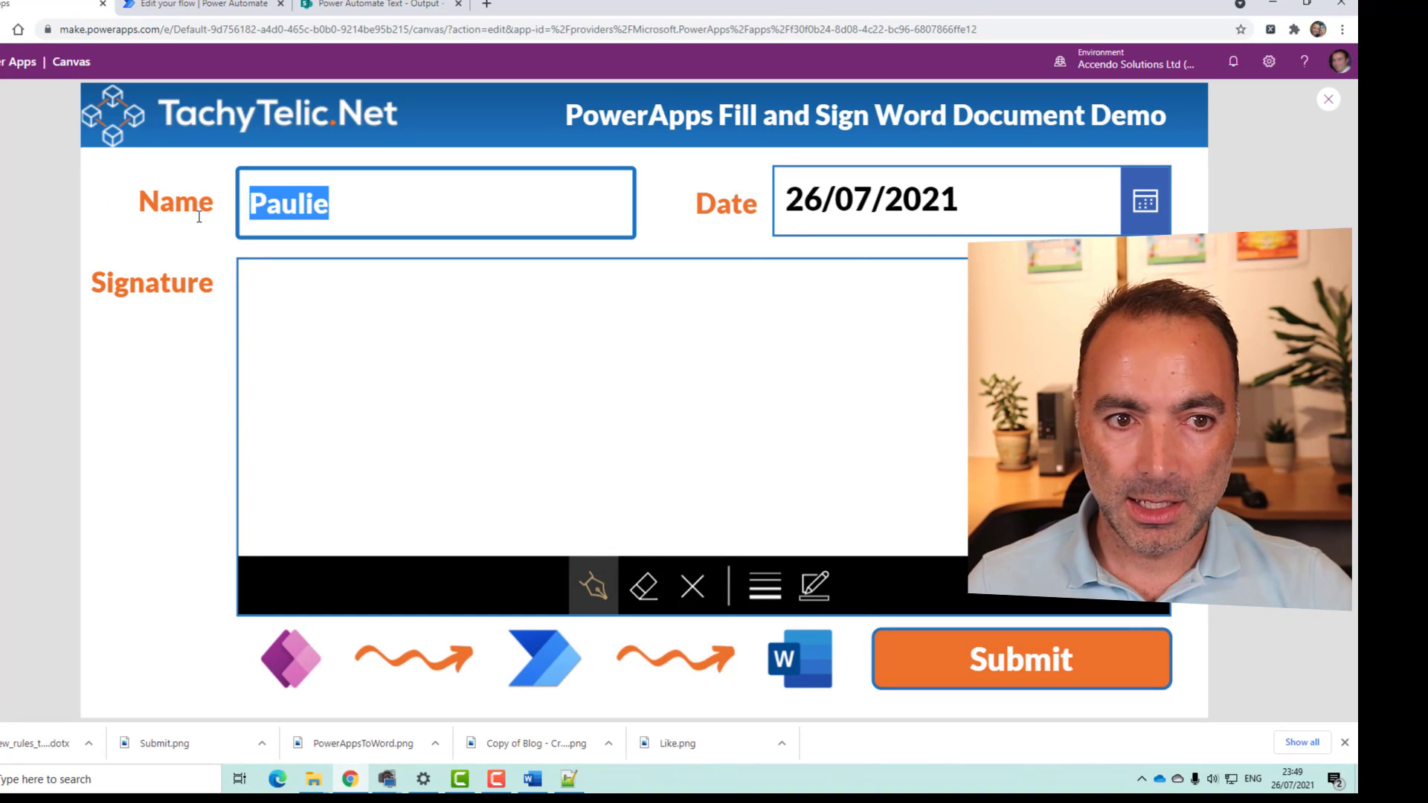
pyautogui.write('Paul')
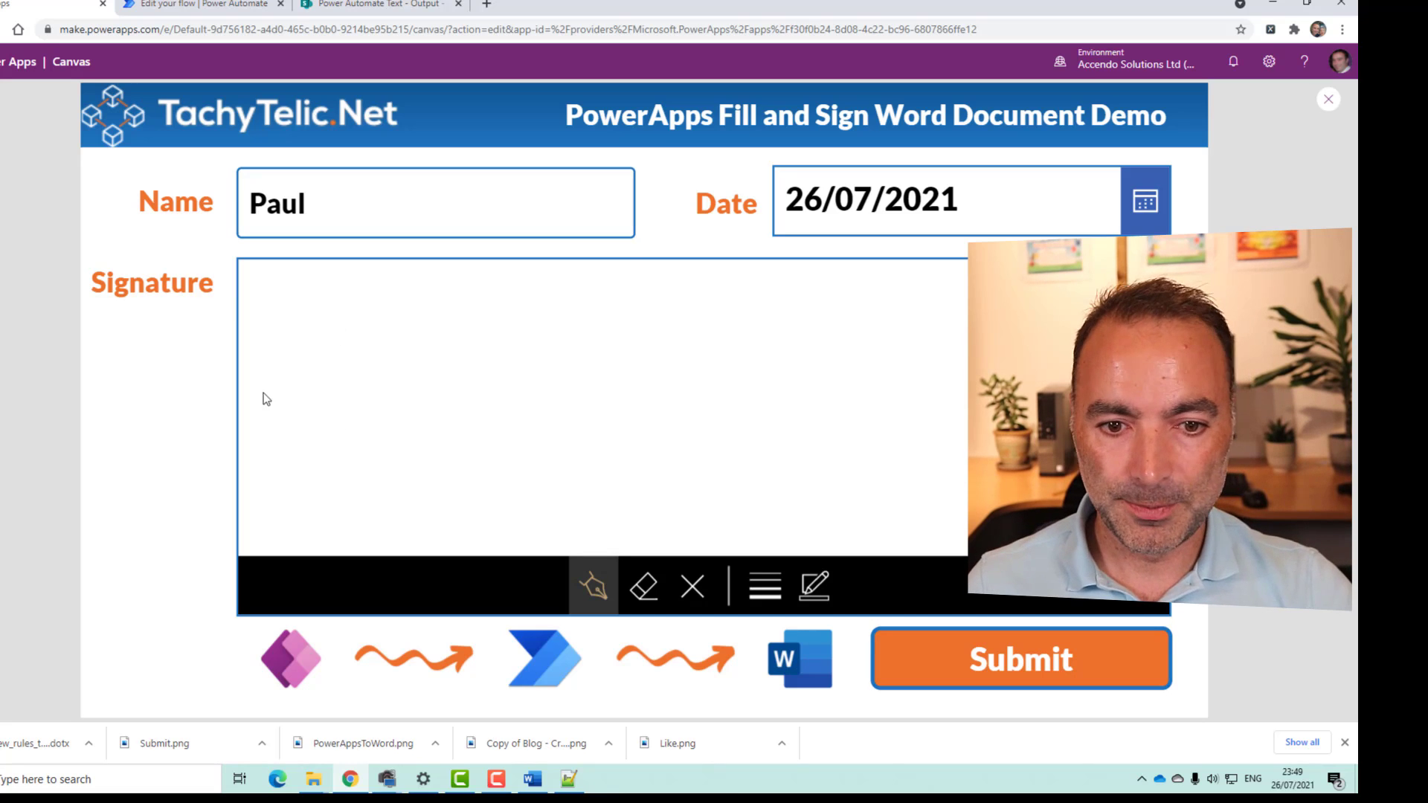
# Draw the signature 'power platform!' with a smiley face in the signature pad.
pyautogui.moveTo(276, 354); pyautogui.dragTo(274, 466)
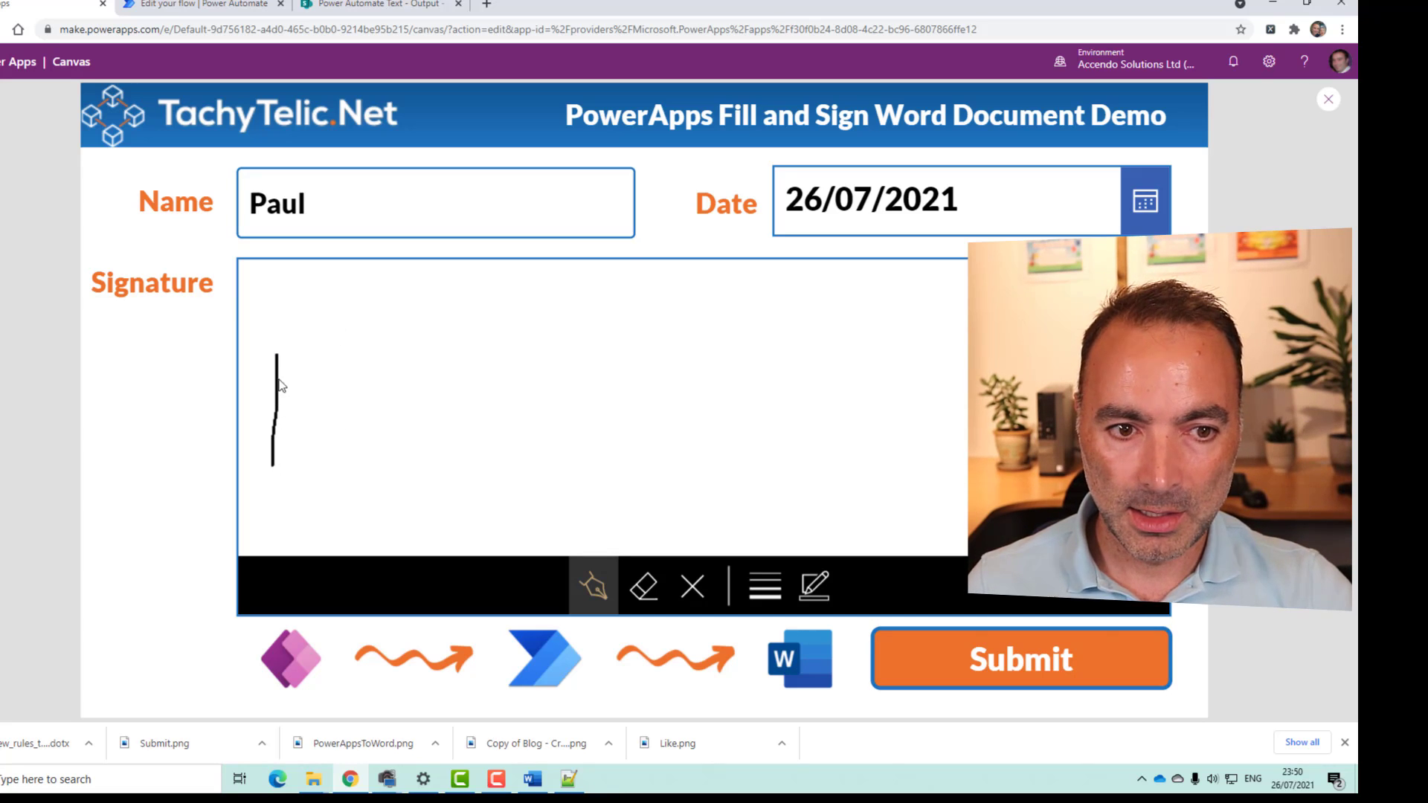
pyautogui.moveTo(332, 383); pyautogui.dragTo(343, 370)
pyautogui.moveTo(369, 418)
pyautogui.mouseDown()
pyautogui.moveTo(360, 443)
pyautogui.moveTo(408, 446)
pyautogui.moveTo(448, 491)
pyautogui.mouseUp()
pyautogui.moveTo(448, 550); pyautogui.dragTo(394, 509)
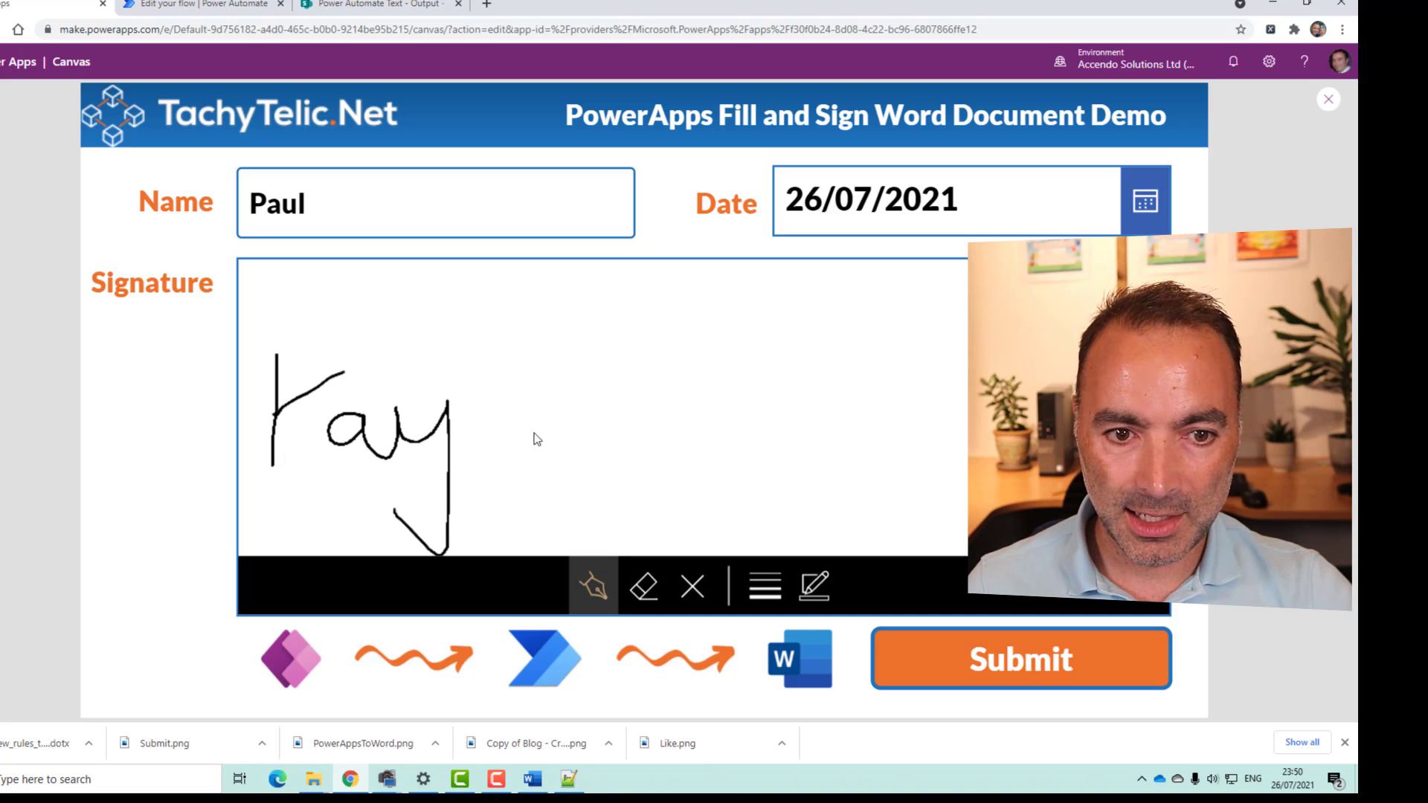
pyautogui.moveTo(543, 402)
pyautogui.mouseDown()
pyautogui.moveTo(561, 408)
pyautogui.moveTo(543, 405)
pyautogui.mouseUp()
pyautogui.moveTo(624, 375)
pyautogui.mouseDown()
pyautogui.moveTo(605, 383)
pyautogui.moveTo(711, 394)
pyautogui.moveTo(728, 364)
pyautogui.moveTo(792, 405)
pyautogui.mouseUp()
pyautogui.moveTo(884, 364); pyautogui.dragTo(887, 443)
pyautogui.moveTo(883, 365)
pyautogui.mouseDown()
pyautogui.moveTo(903, 368)
pyautogui.moveTo(878, 392)
pyautogui.moveTo(1006, 398)
pyautogui.mouseUp()
pyautogui.moveTo(983, 381)
pyautogui.mouseDown()
pyautogui.moveTo(1021, 376)
pyautogui.moveTo(1036, 394)
pyautogui.moveTo(1052, 357)
pyautogui.moveTo(1050, 374)
pyautogui.moveTo(1108, 367)
pyautogui.moveTo(1149, 386)
pyautogui.mouseUp()
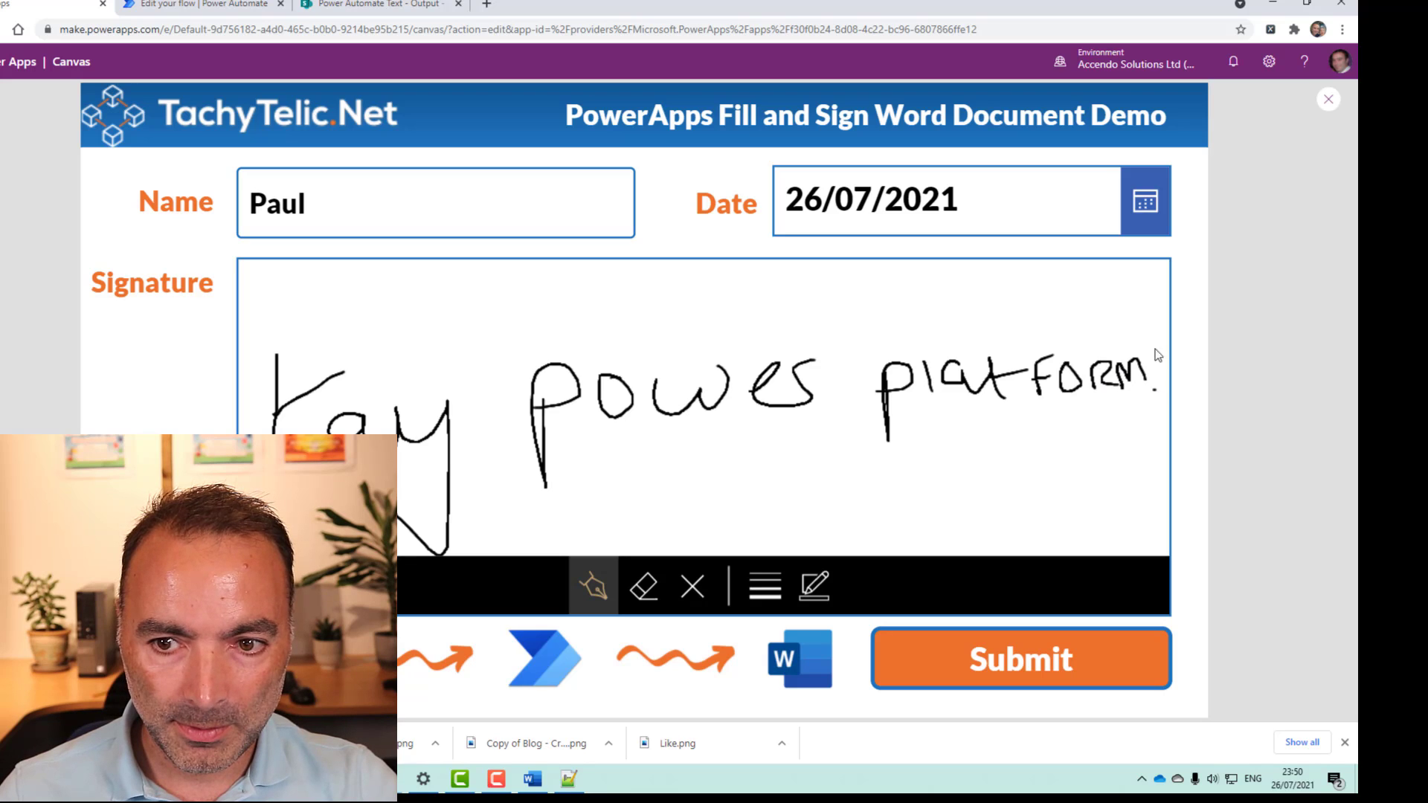
pyautogui.click(1039, 429)
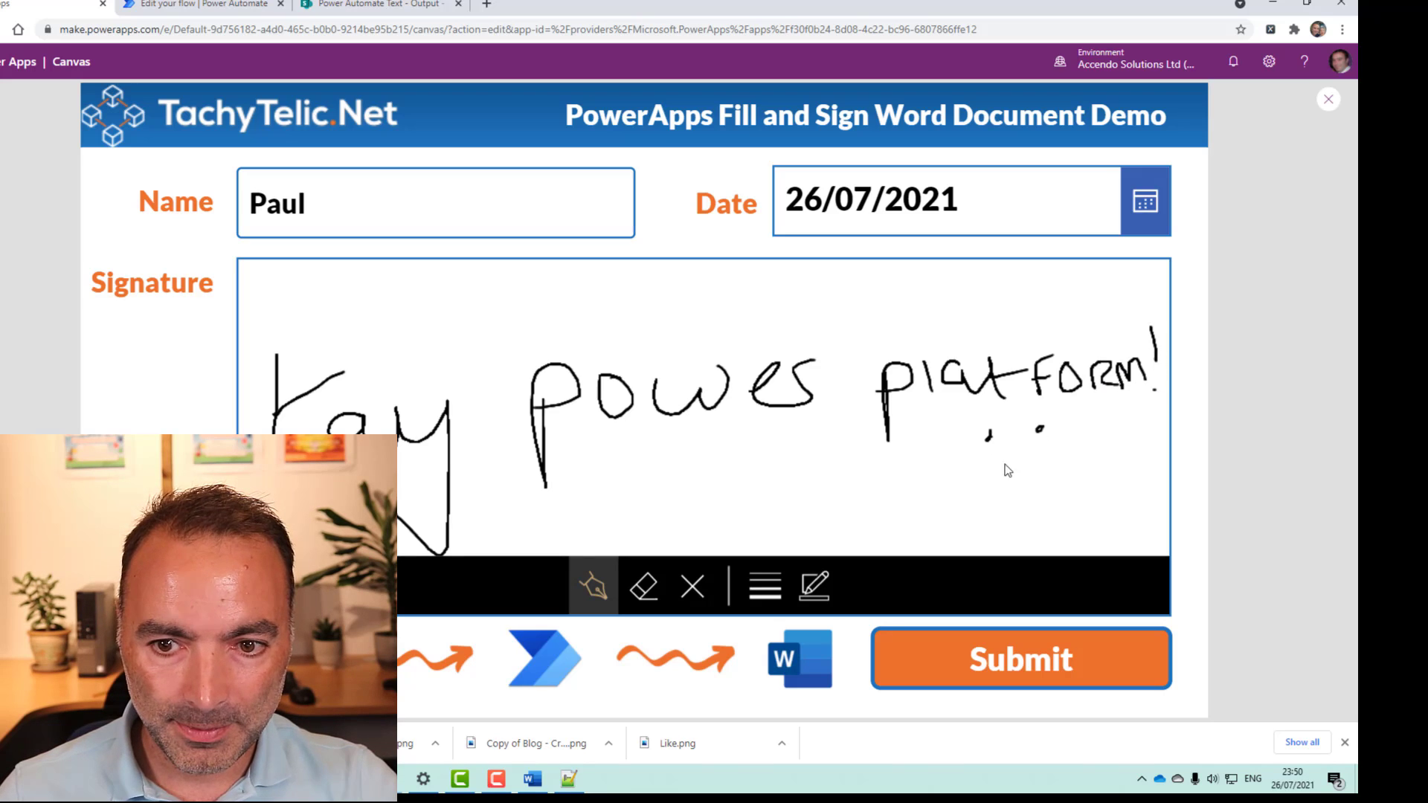
pyautogui.moveTo(1037, 499); pyautogui.dragTo(1085, 461)
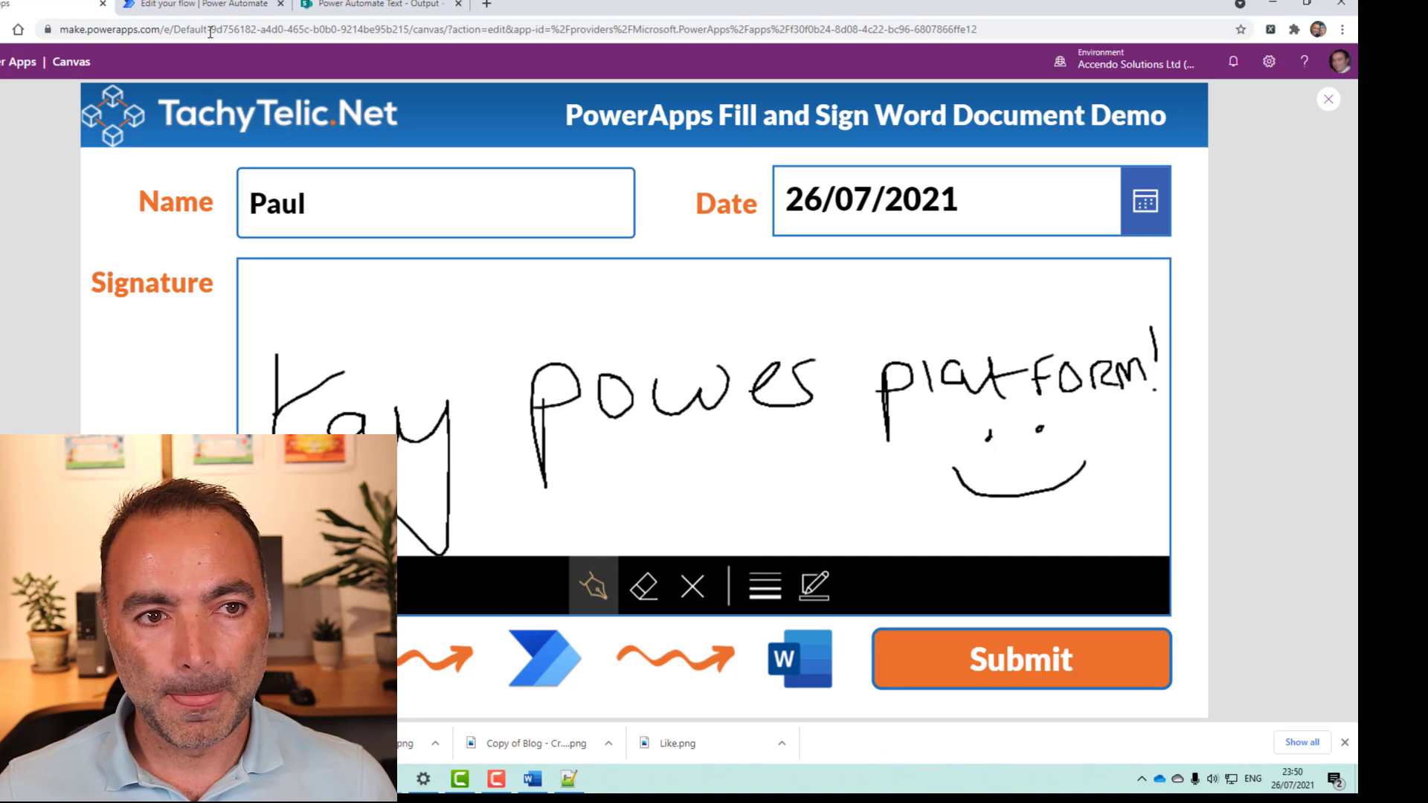
pyautogui.click(313, 10)
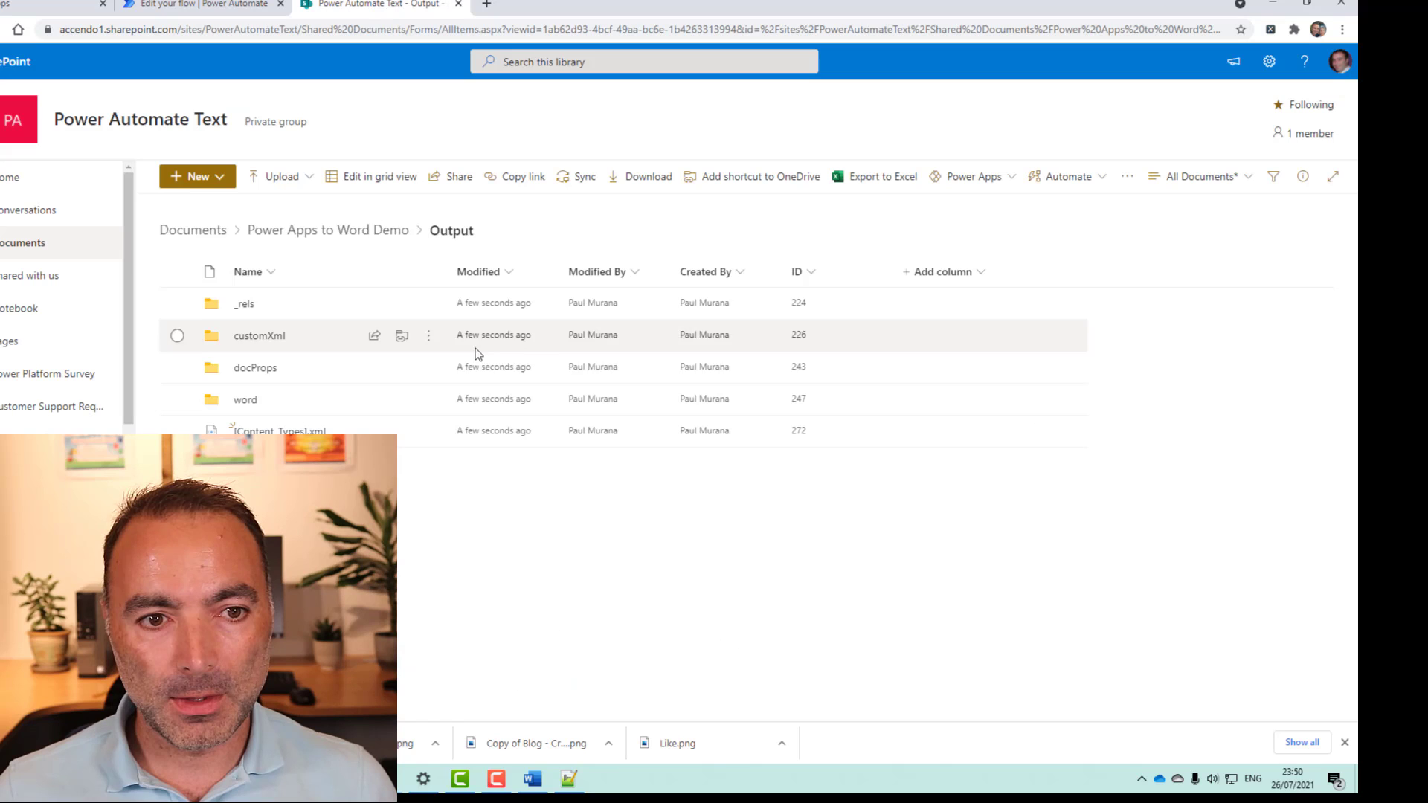
# Go up to Power Apps to Word Demo, enter Completed Docs, and open the newest .docx file.
pyautogui.click(350, 235)
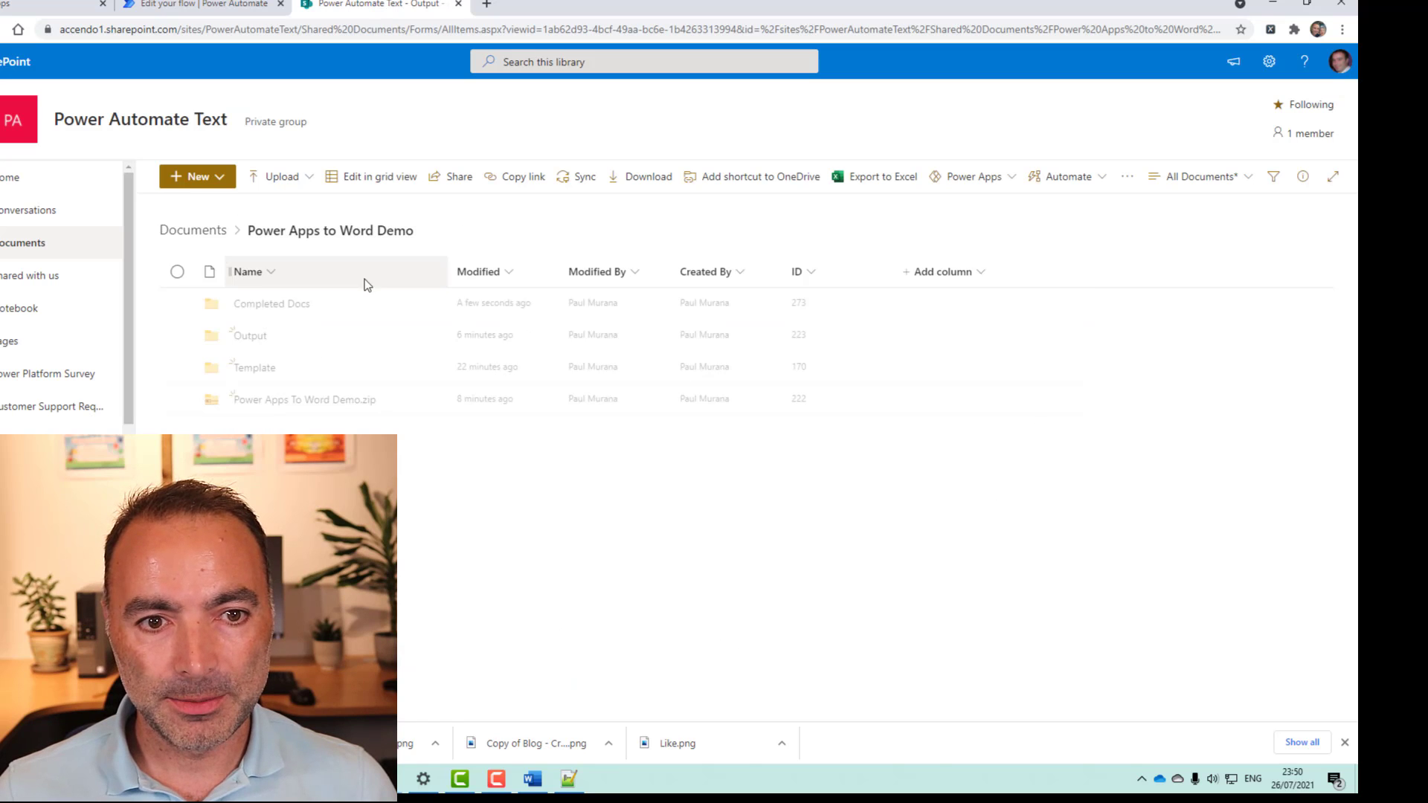
pyautogui.click(267, 303)
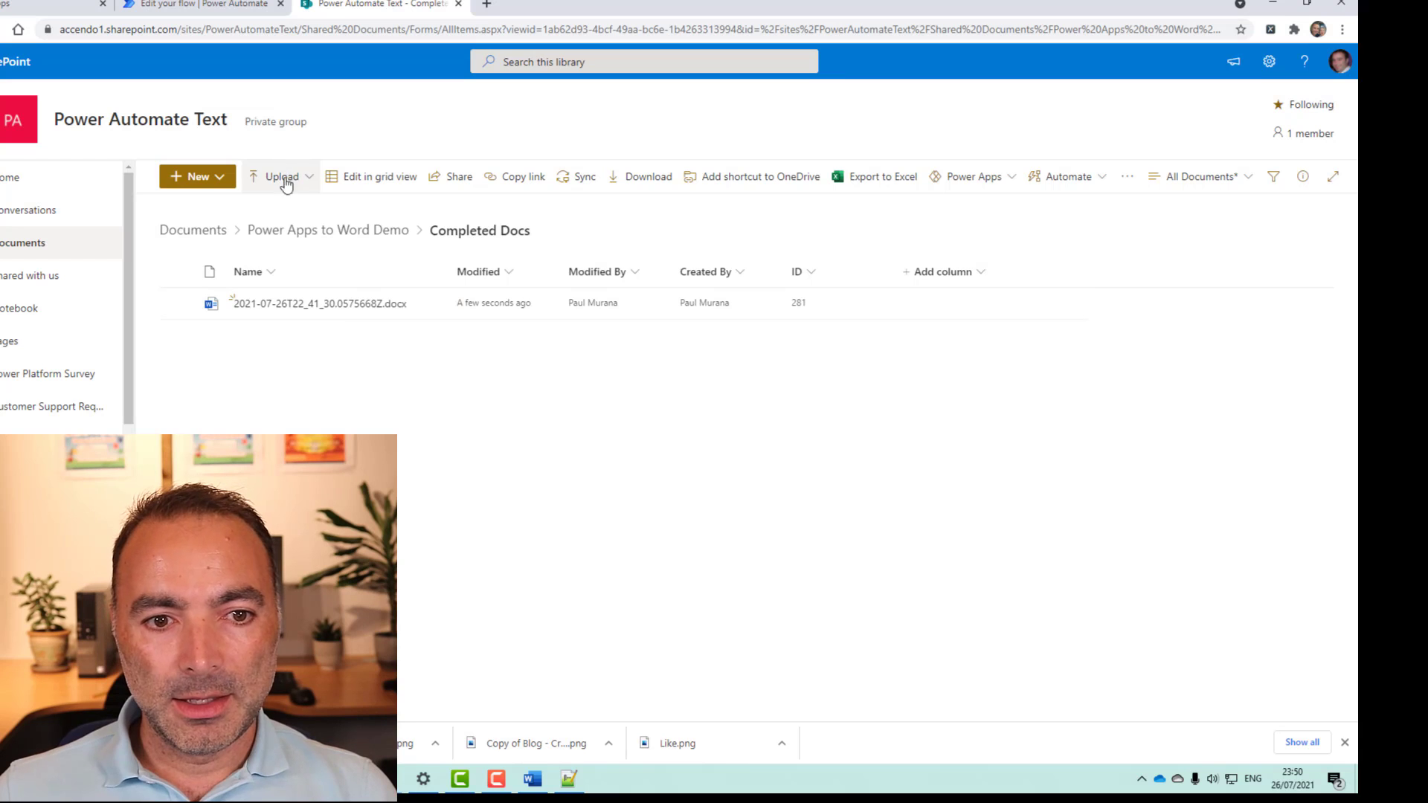
pyautogui.moveTo(362, 299)
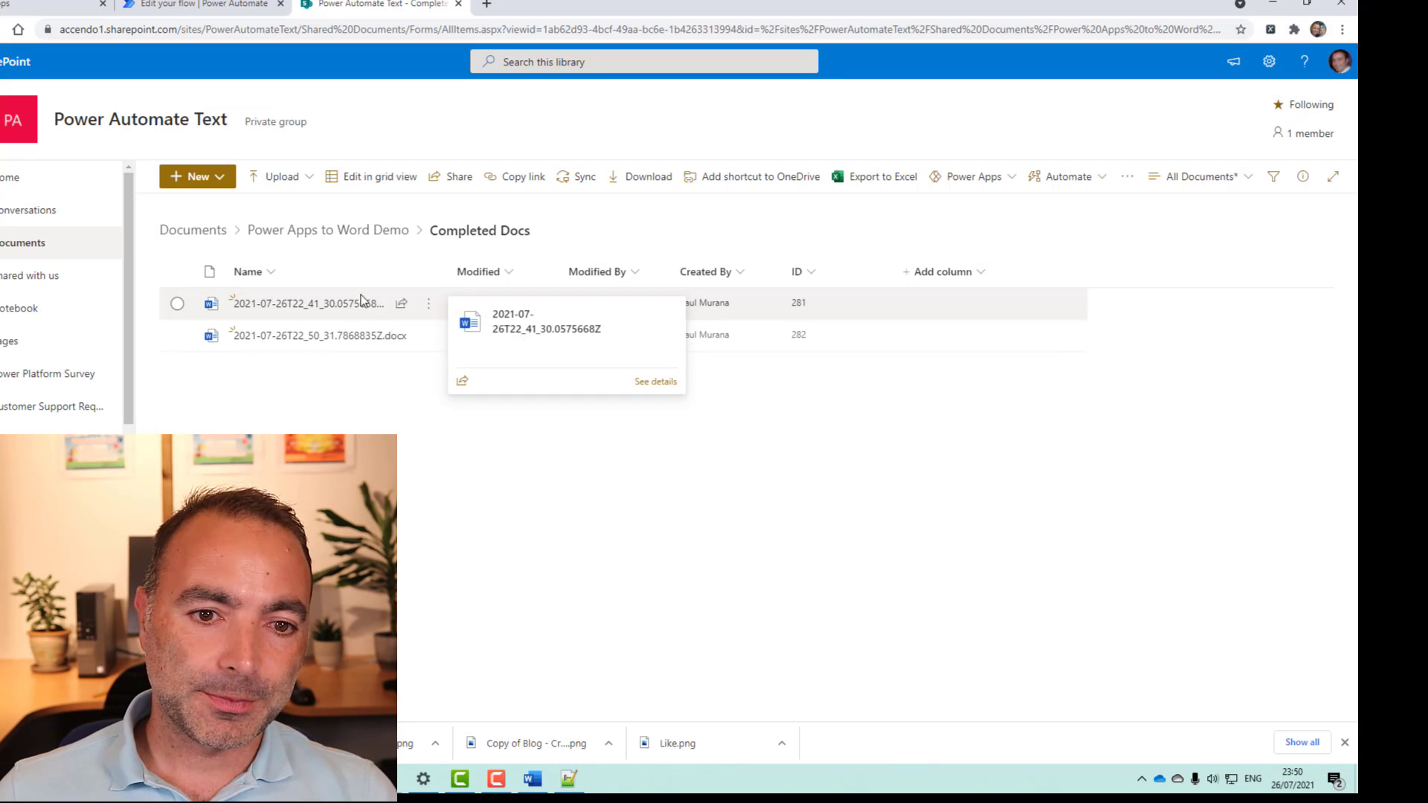
pyautogui.click(334, 336)
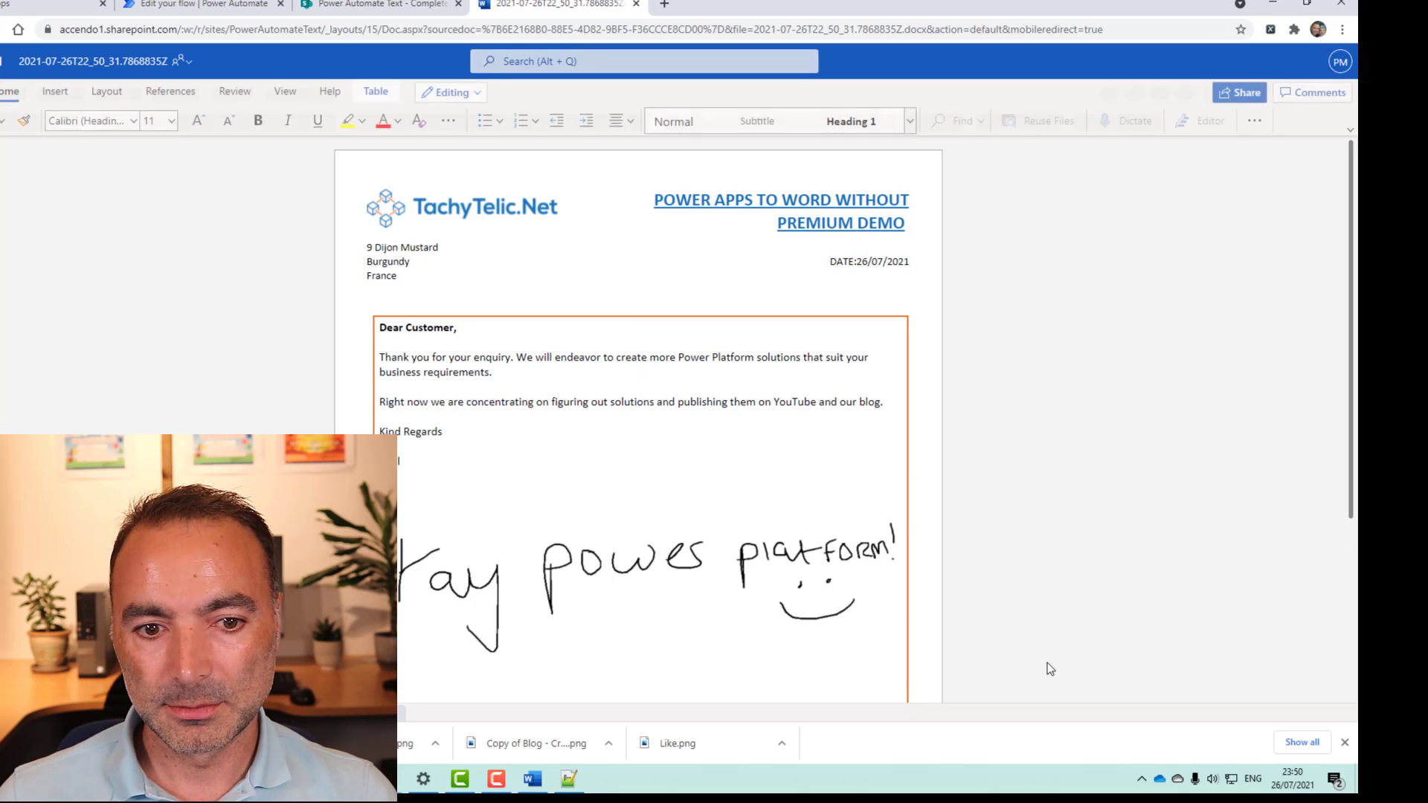
# Review the document's name, 26/07/2021 date and signature, then go back to the flow tab.
pyautogui.scroll(-2, 1033, 618)
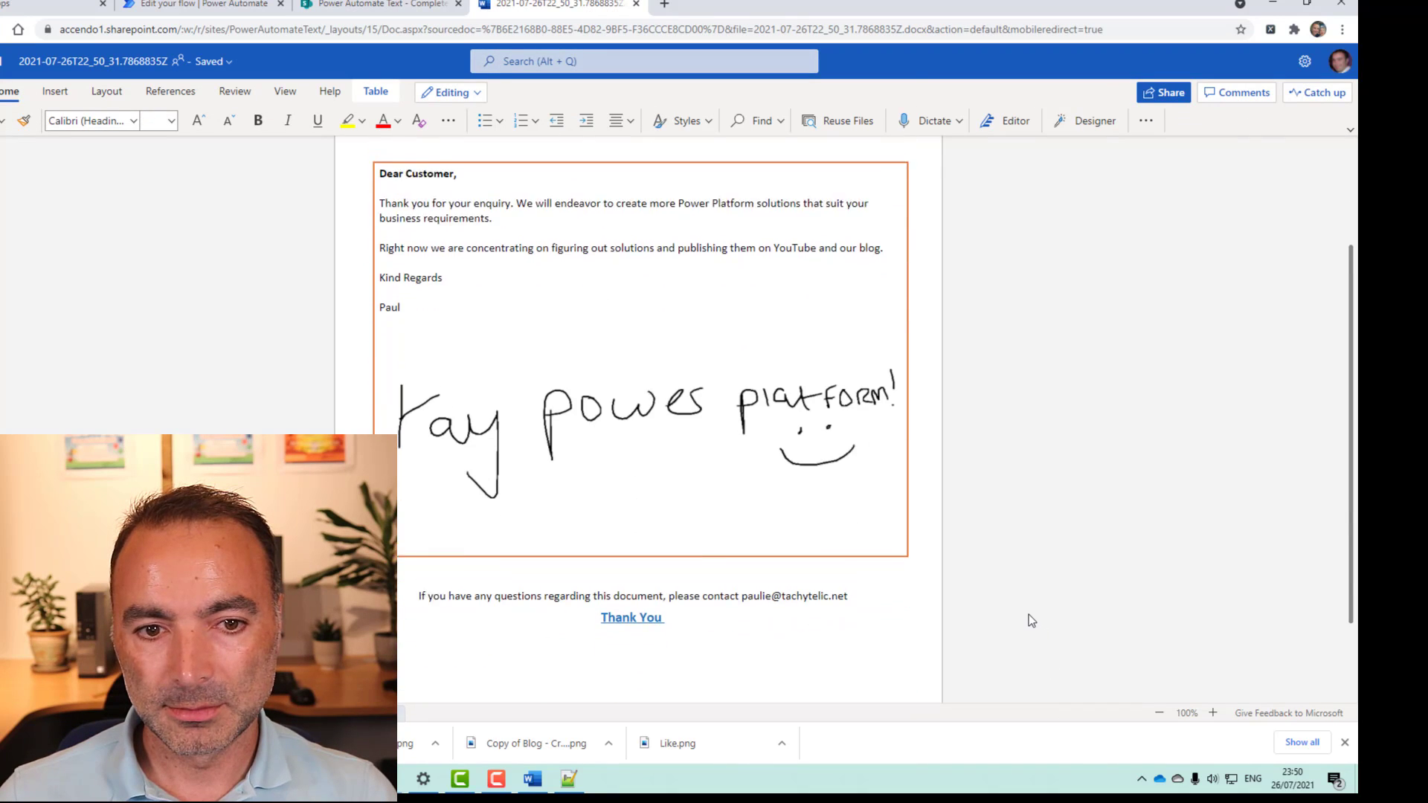
pyautogui.scroll(-3, 1028, 614)
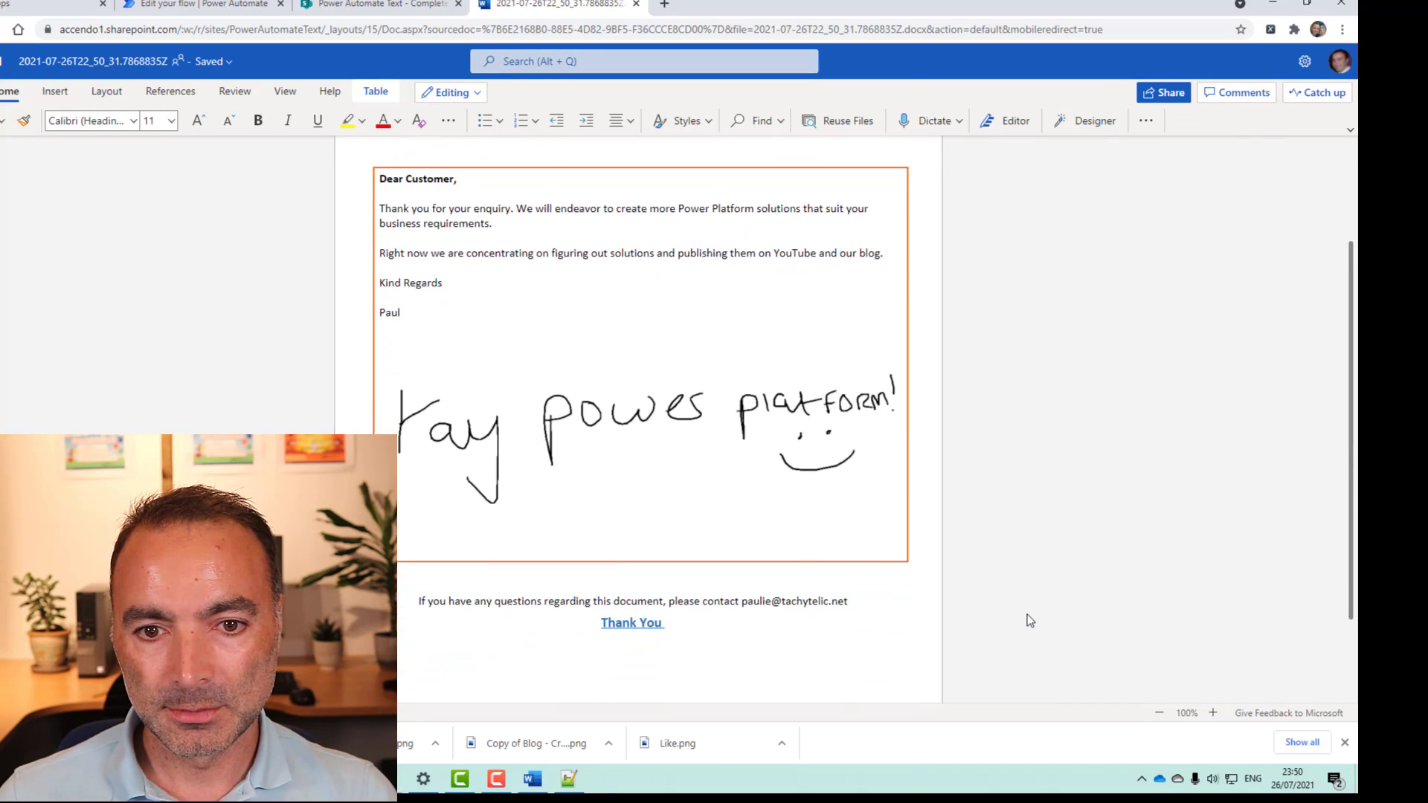
pyautogui.scroll(2, 1026, 615)
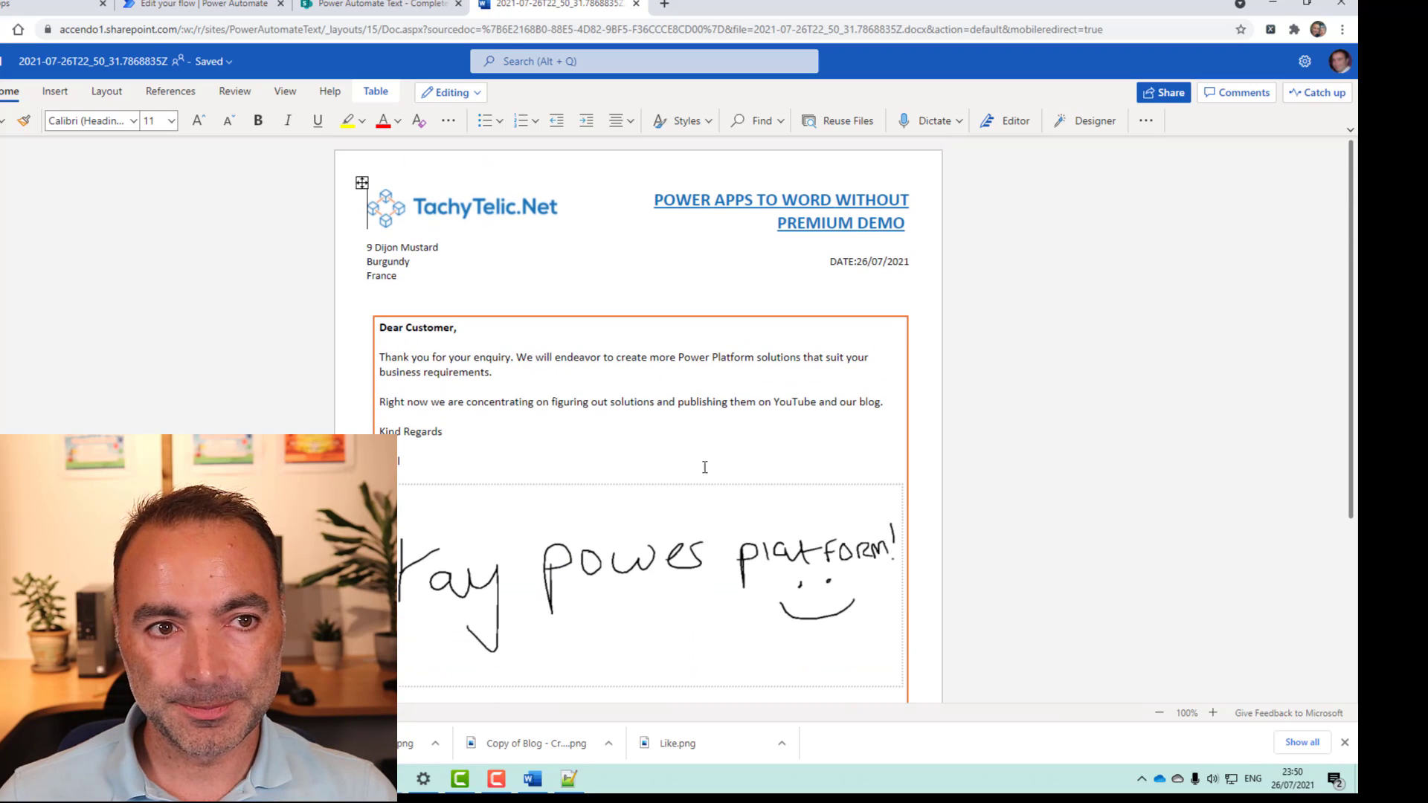
pyautogui.click(370, 17)
# Review the CreateZip scope actions in the flow editor, then open a new Chrome tab.
pyautogui.click(200, 6)
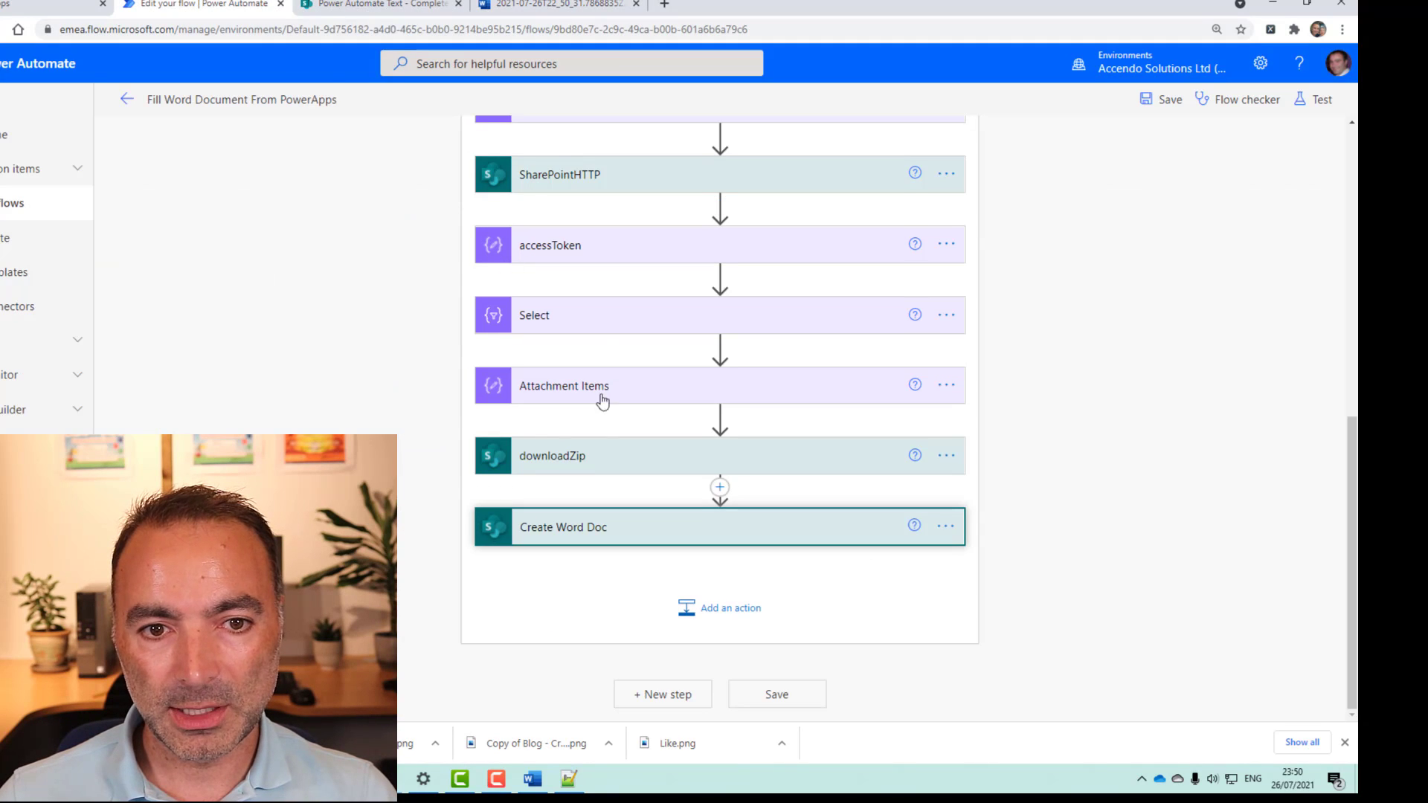
pyautogui.scroll(2, 603, 476)
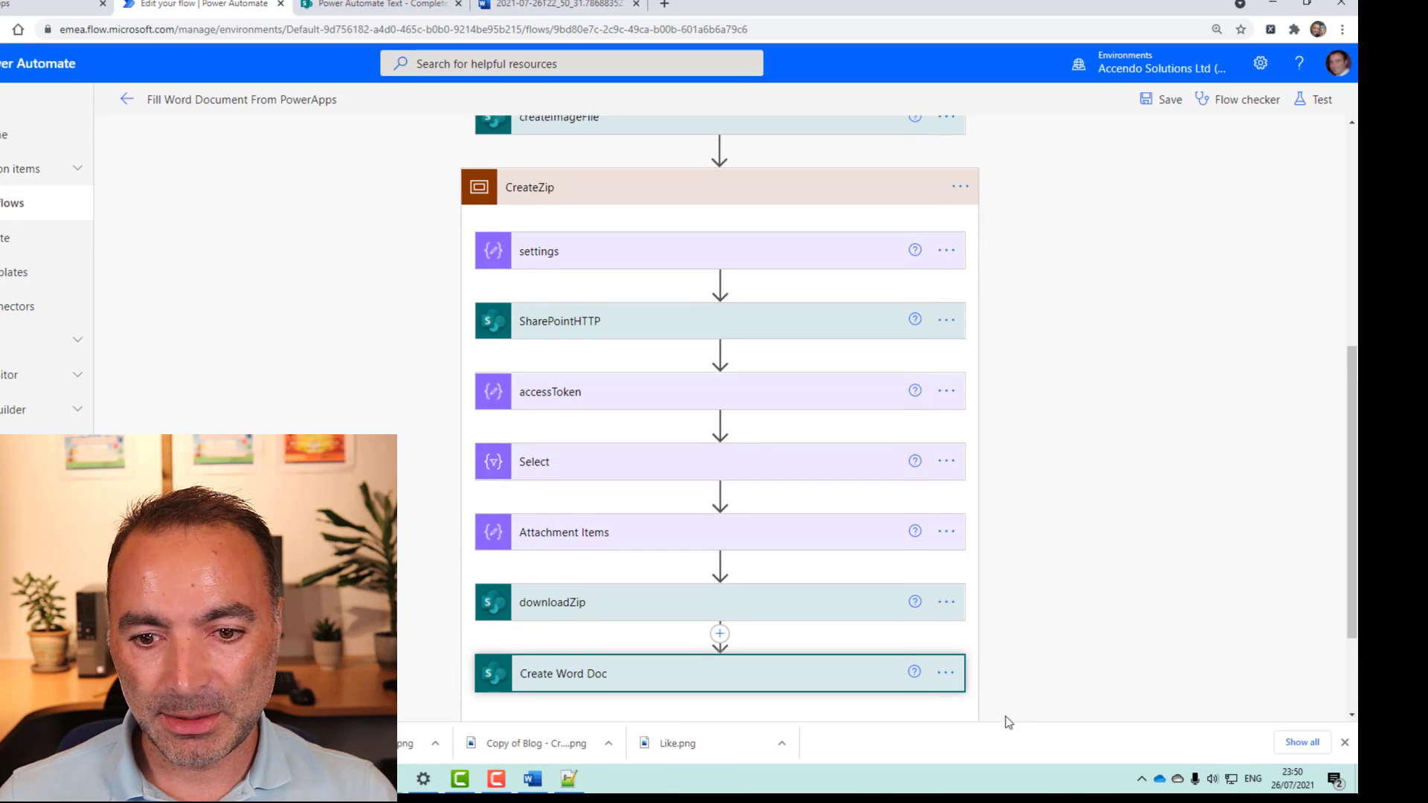
pyautogui.scroll(-1, 679, 641)
pyautogui.scroll(1, 470, 642)
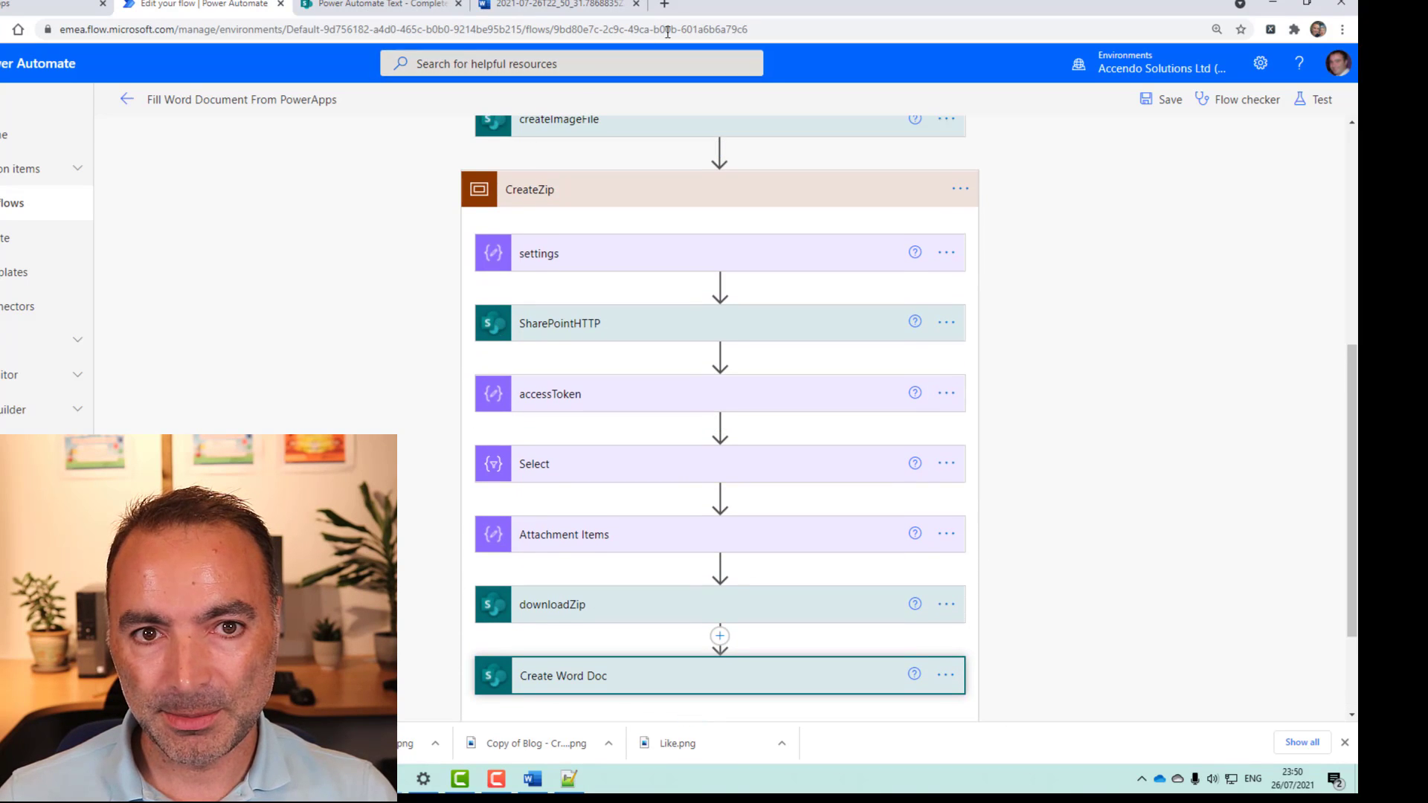
pyautogui.click(664, 5)
# Go to tachytelic.net and open the post 'How to create a Zip file in Power Automate for free'.
pyautogui.write('ta')
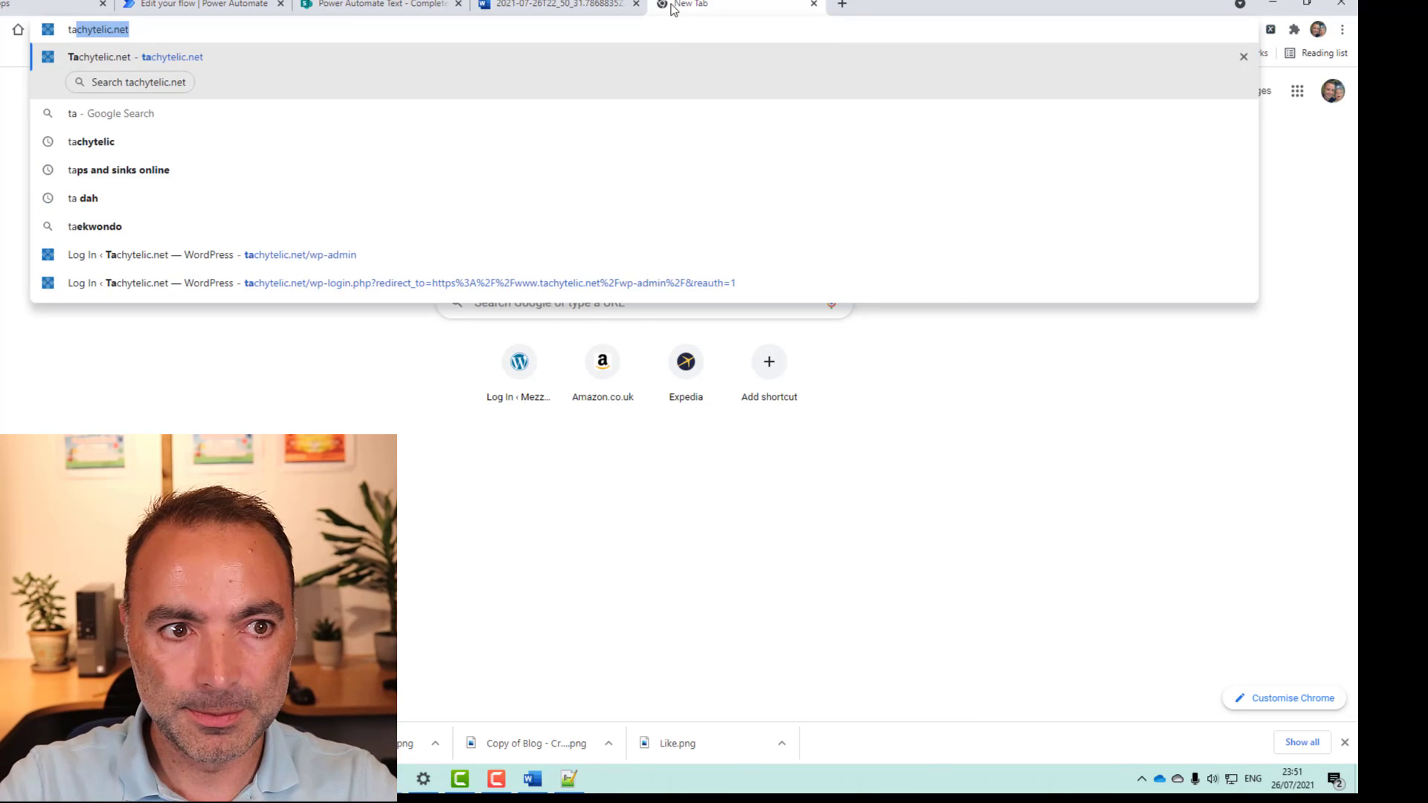
pyautogui.press('Return')
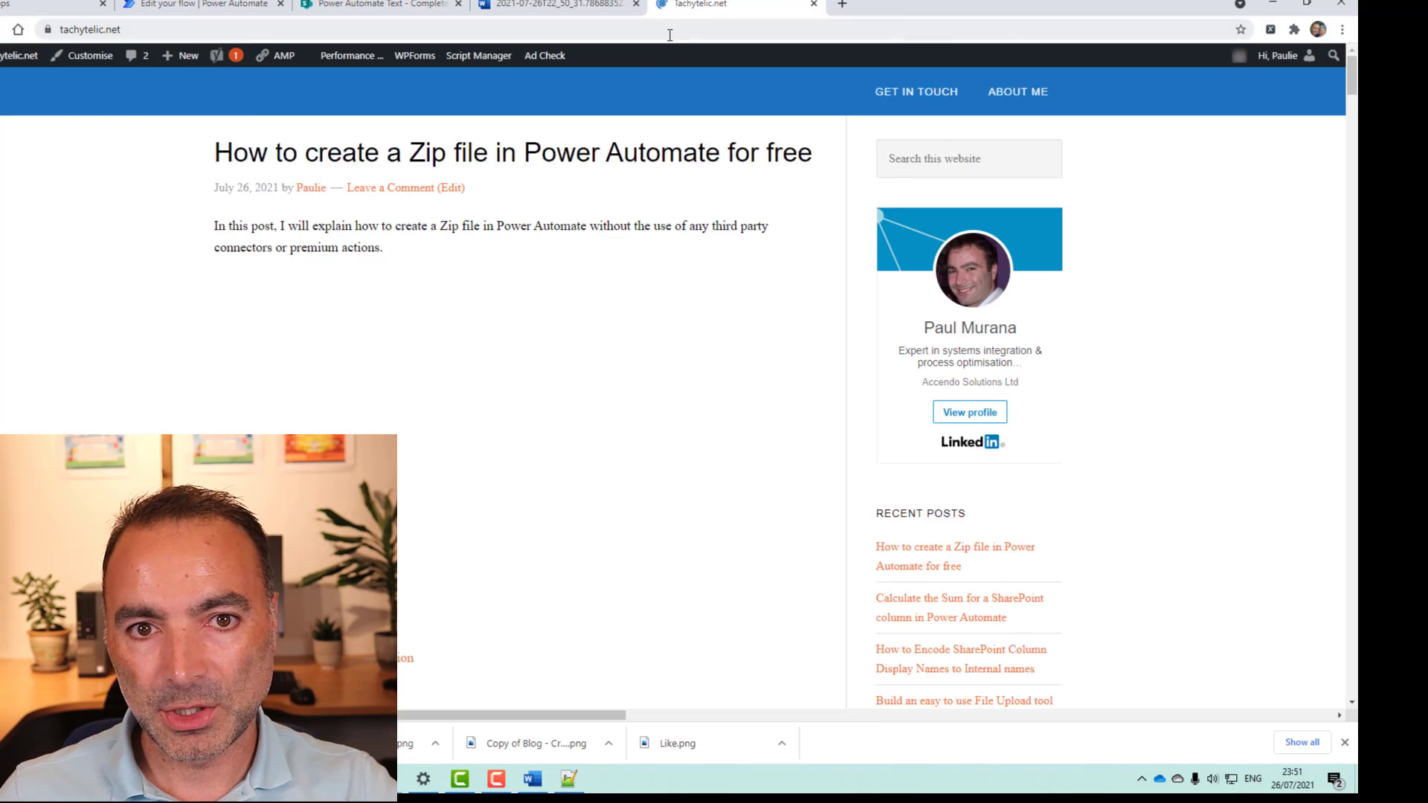
pyautogui.click(529, 153)
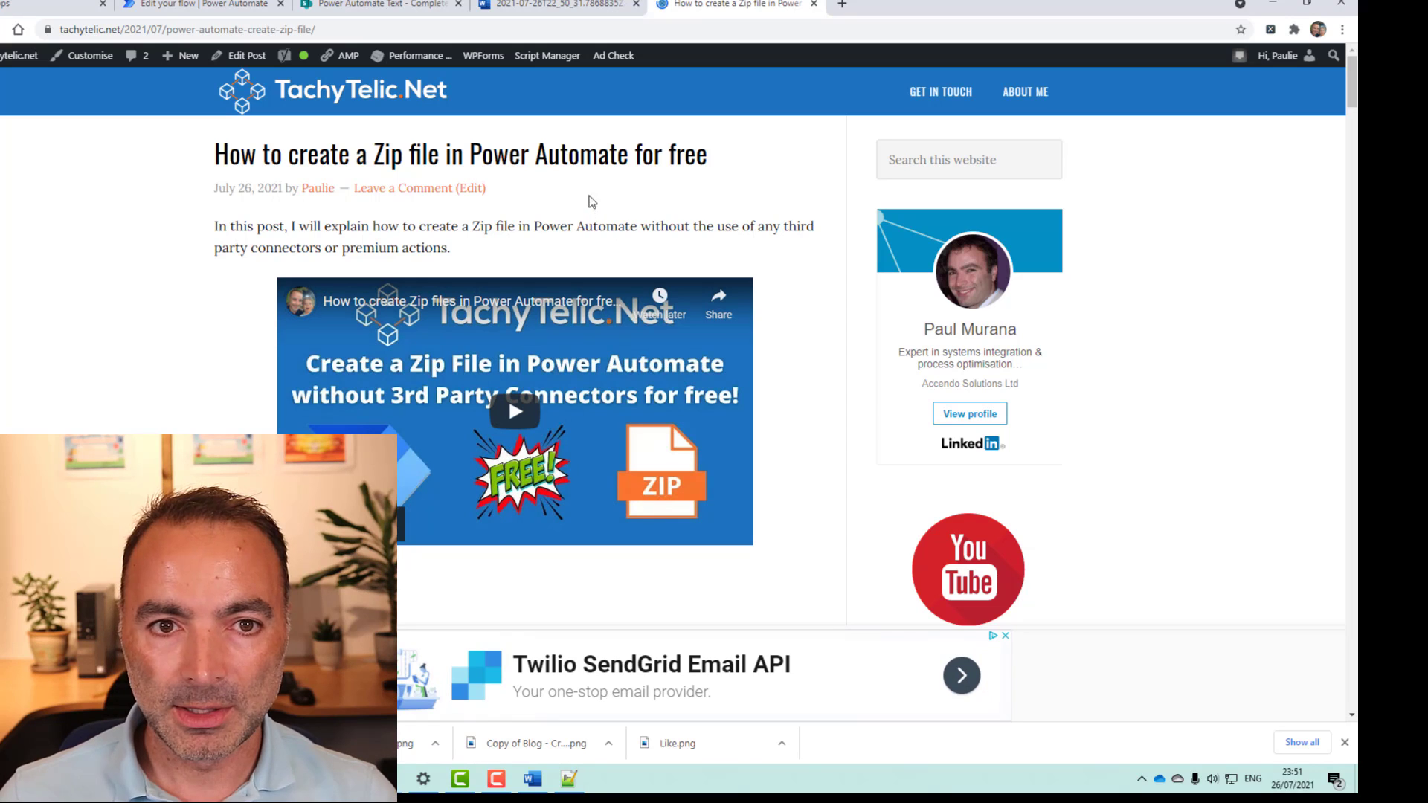
pyautogui.scroll(-5, 458, 261)
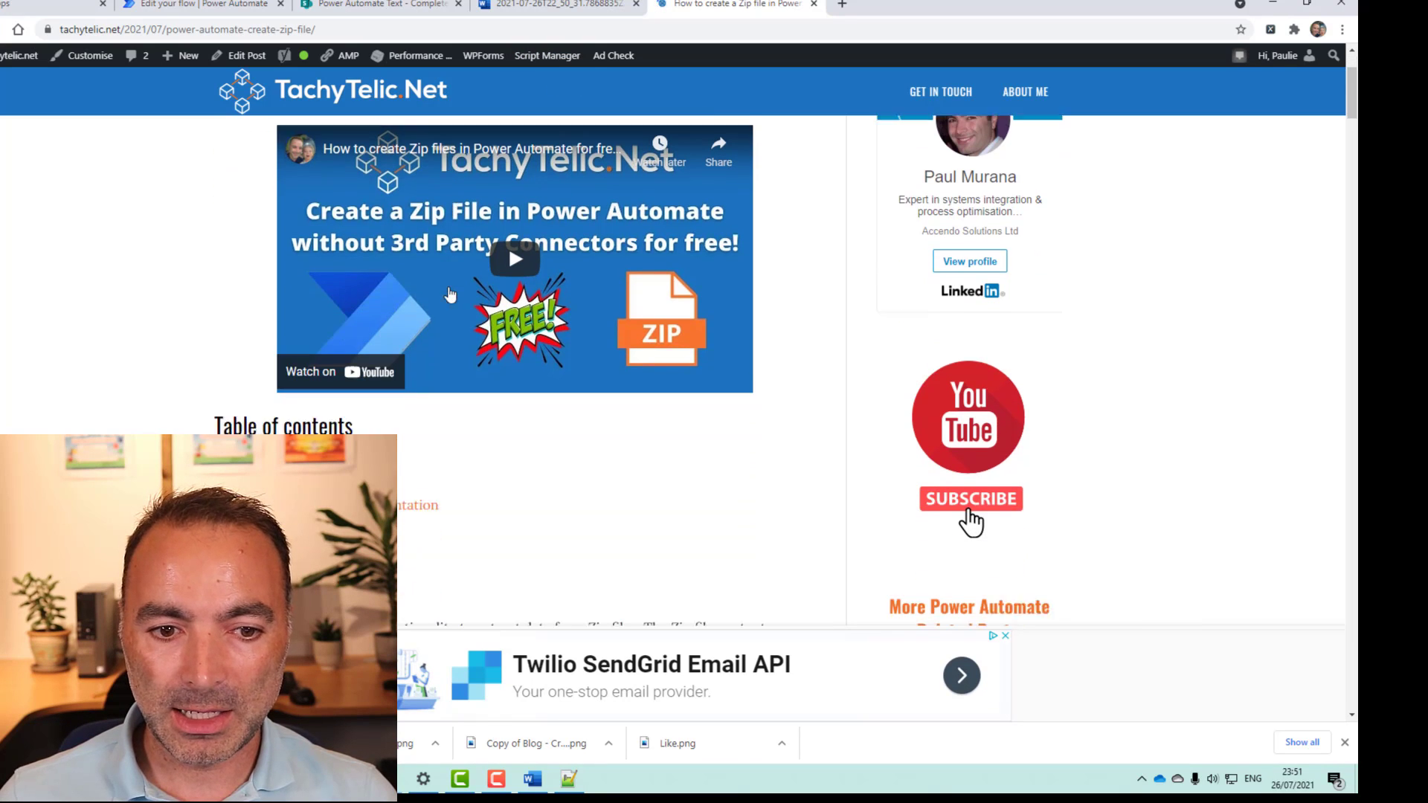
pyautogui.scroll(5, 471, 331)
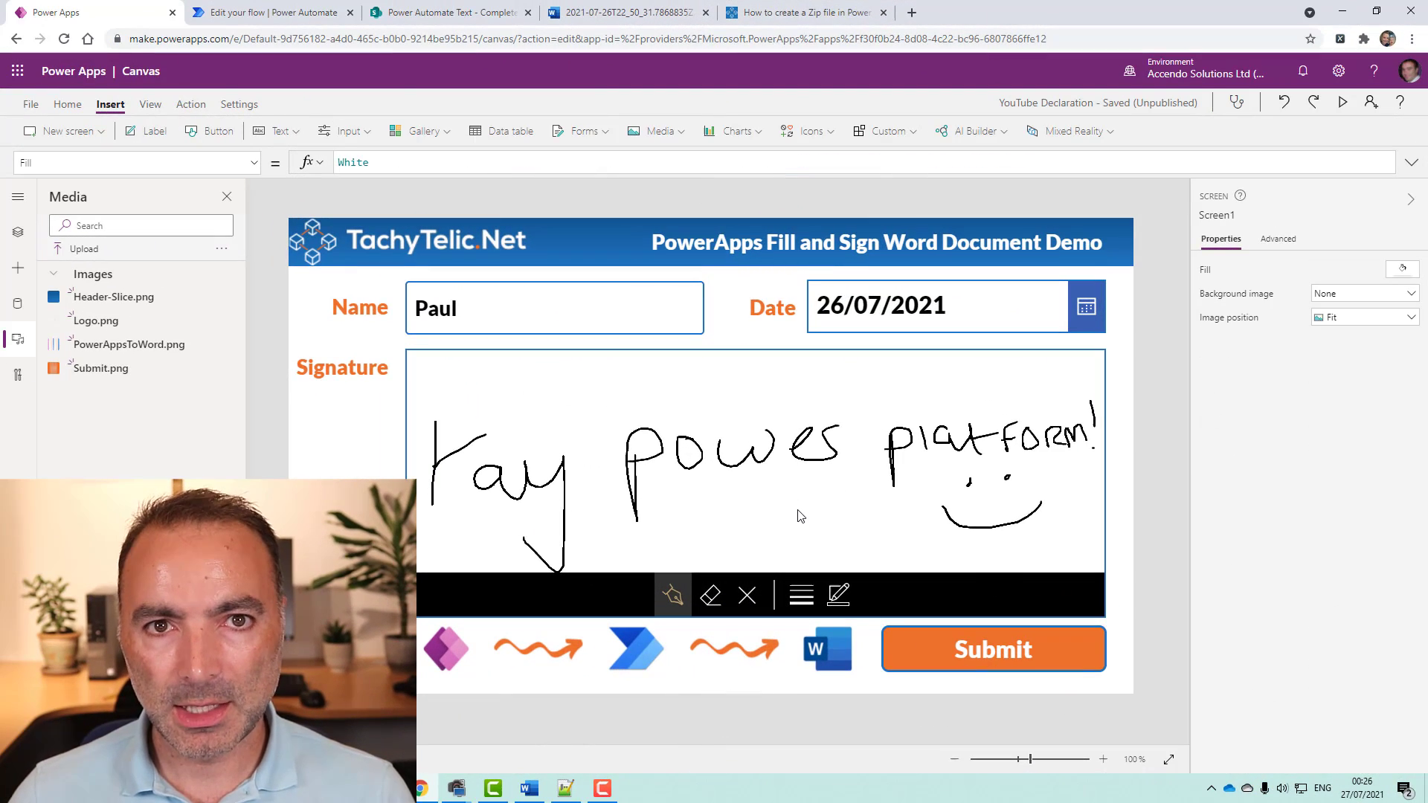
# Inspect the Submit OnSelect formula, highlighting FillWordDocumentFromPowerApps.Run, txtName.Text and JSON(PenInput1.Image, IncludeBinaryData).
pyautogui.click(936, 655)
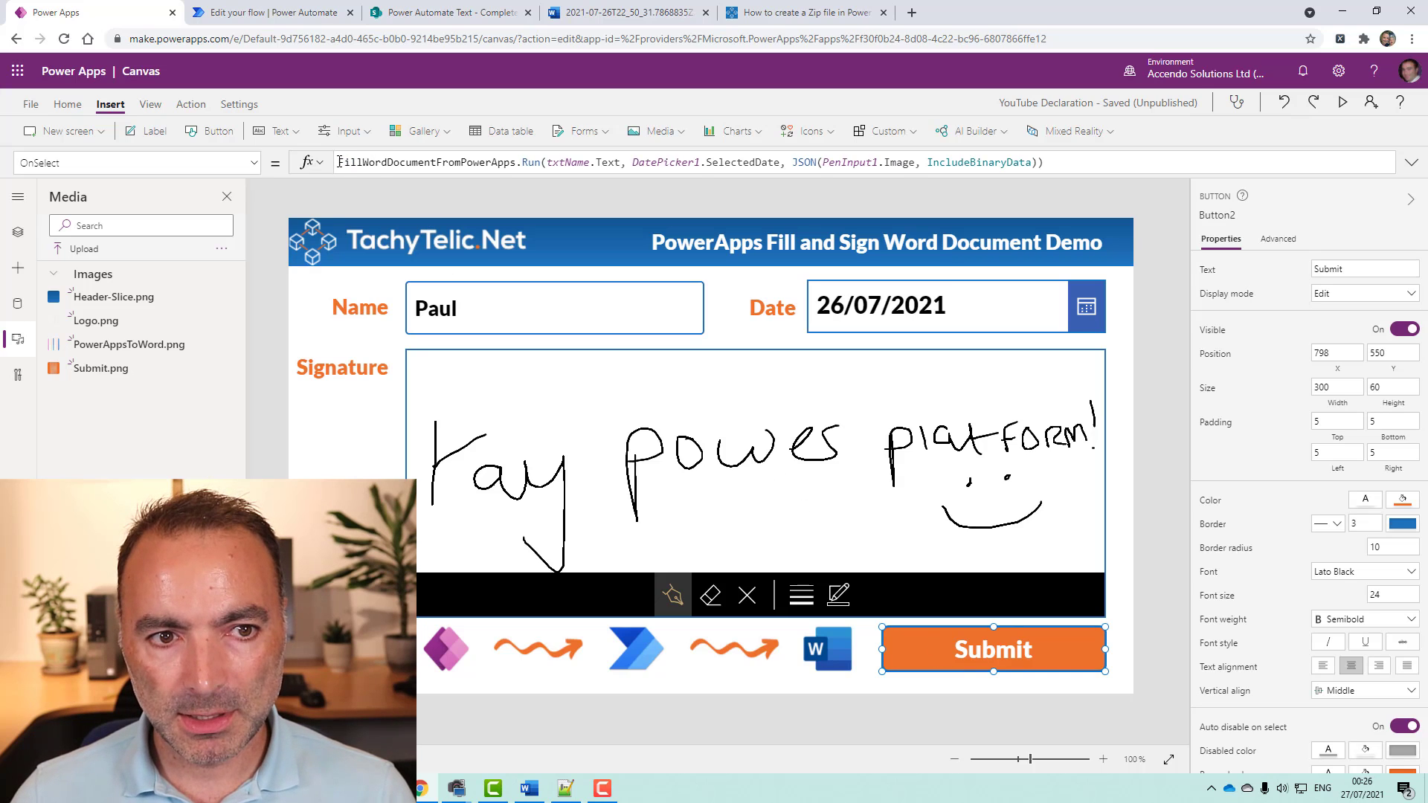
pyautogui.moveTo(339, 162); pyautogui.dragTo(598, 161)
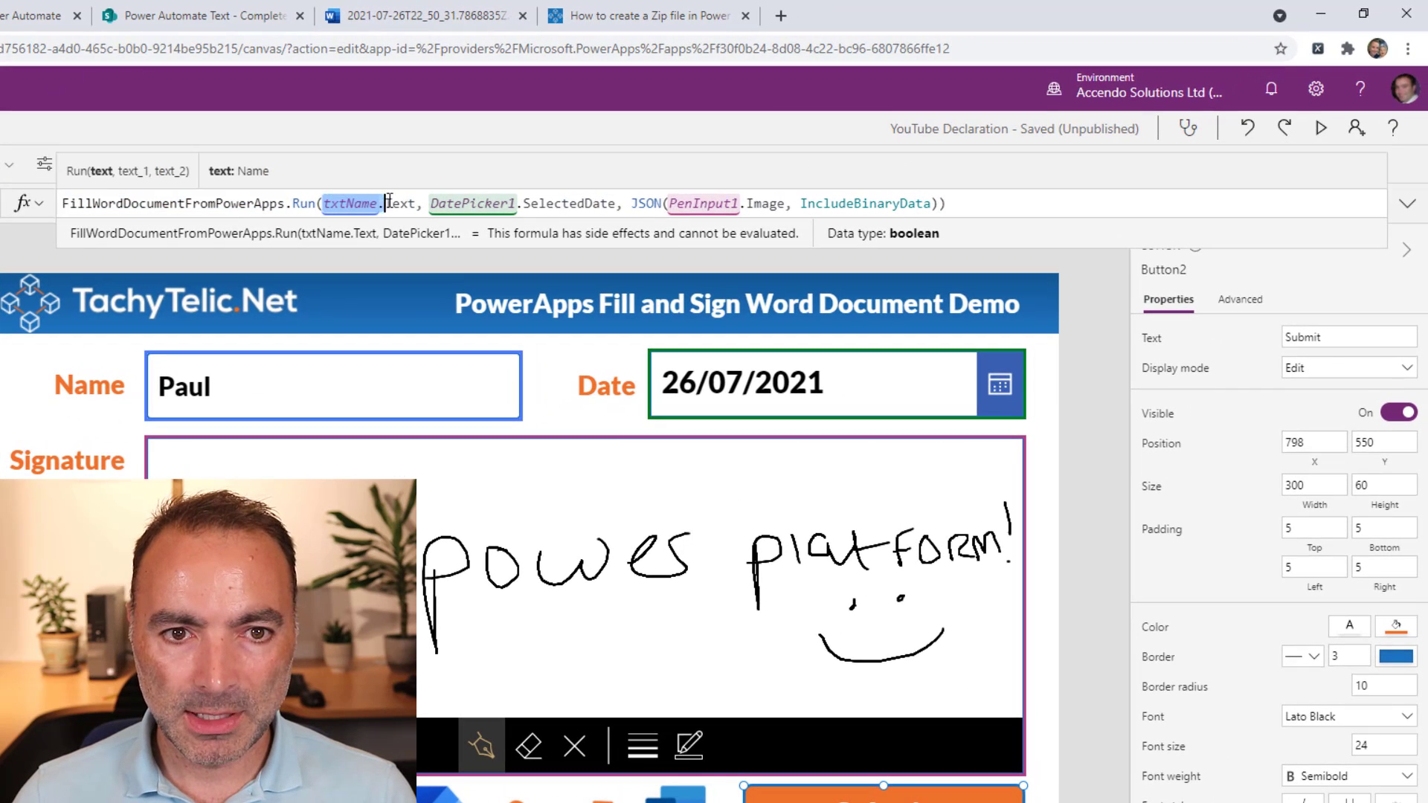
pyautogui.moveTo(387, 201); pyautogui.dragTo(416, 203)
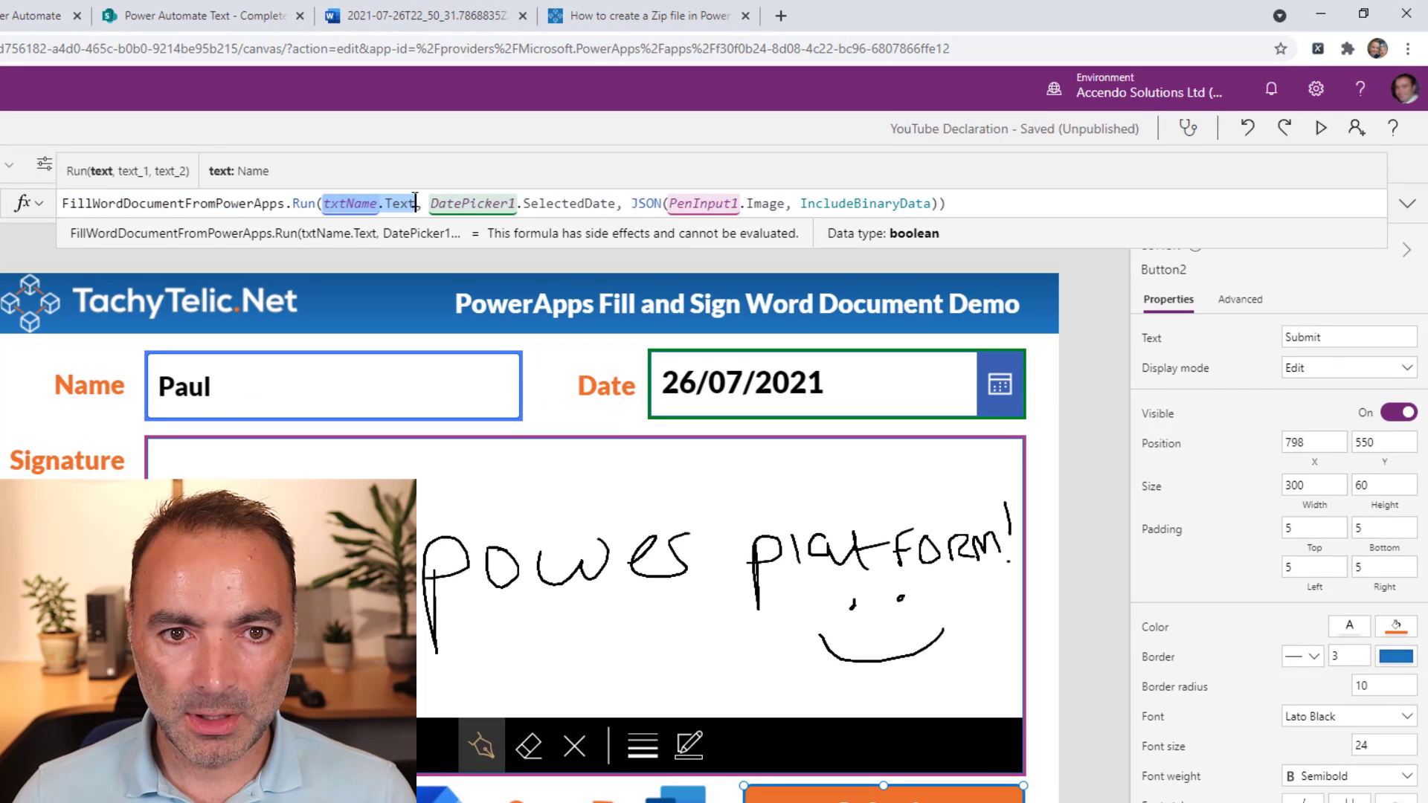
pyautogui.click(297, 380)
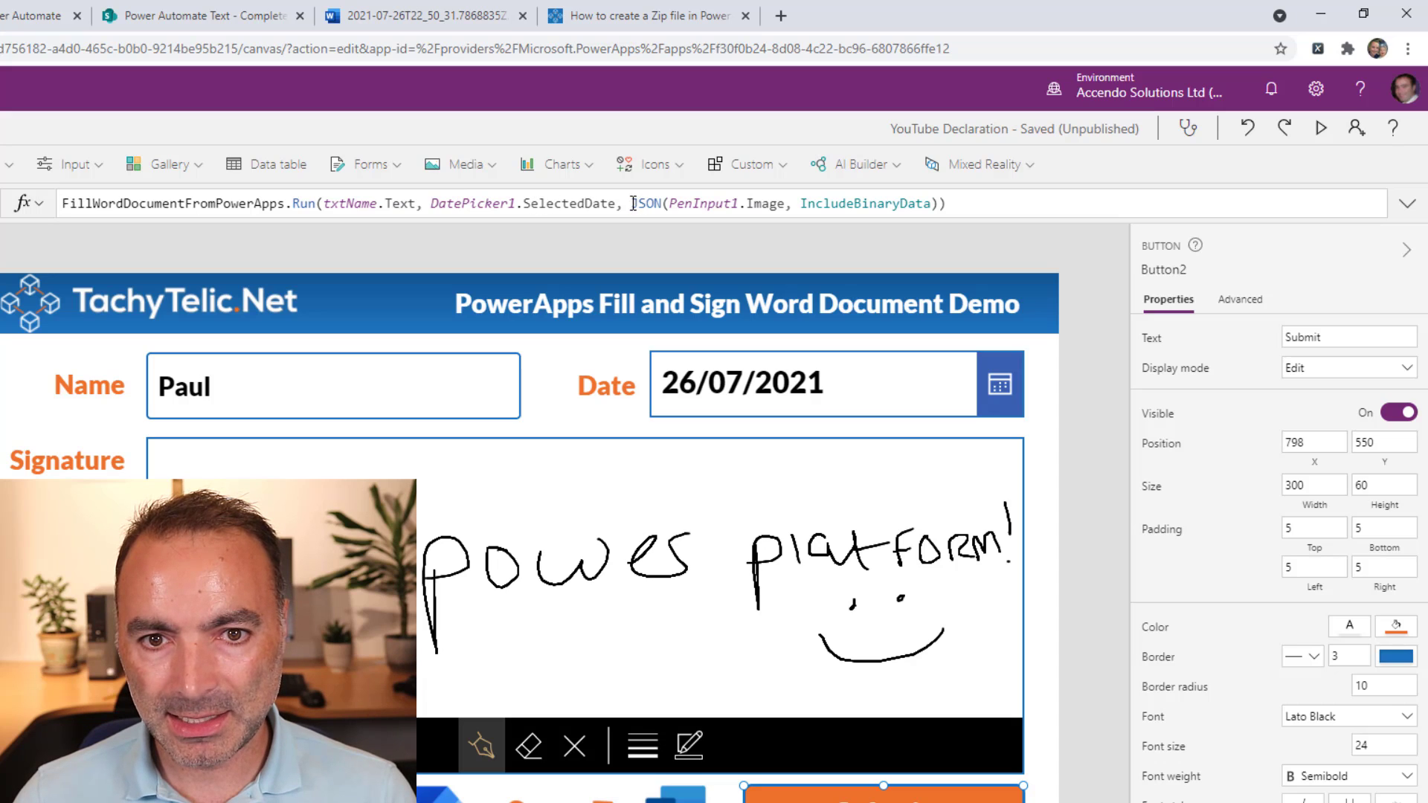
pyautogui.moveTo(633, 203); pyautogui.dragTo(779, 204)
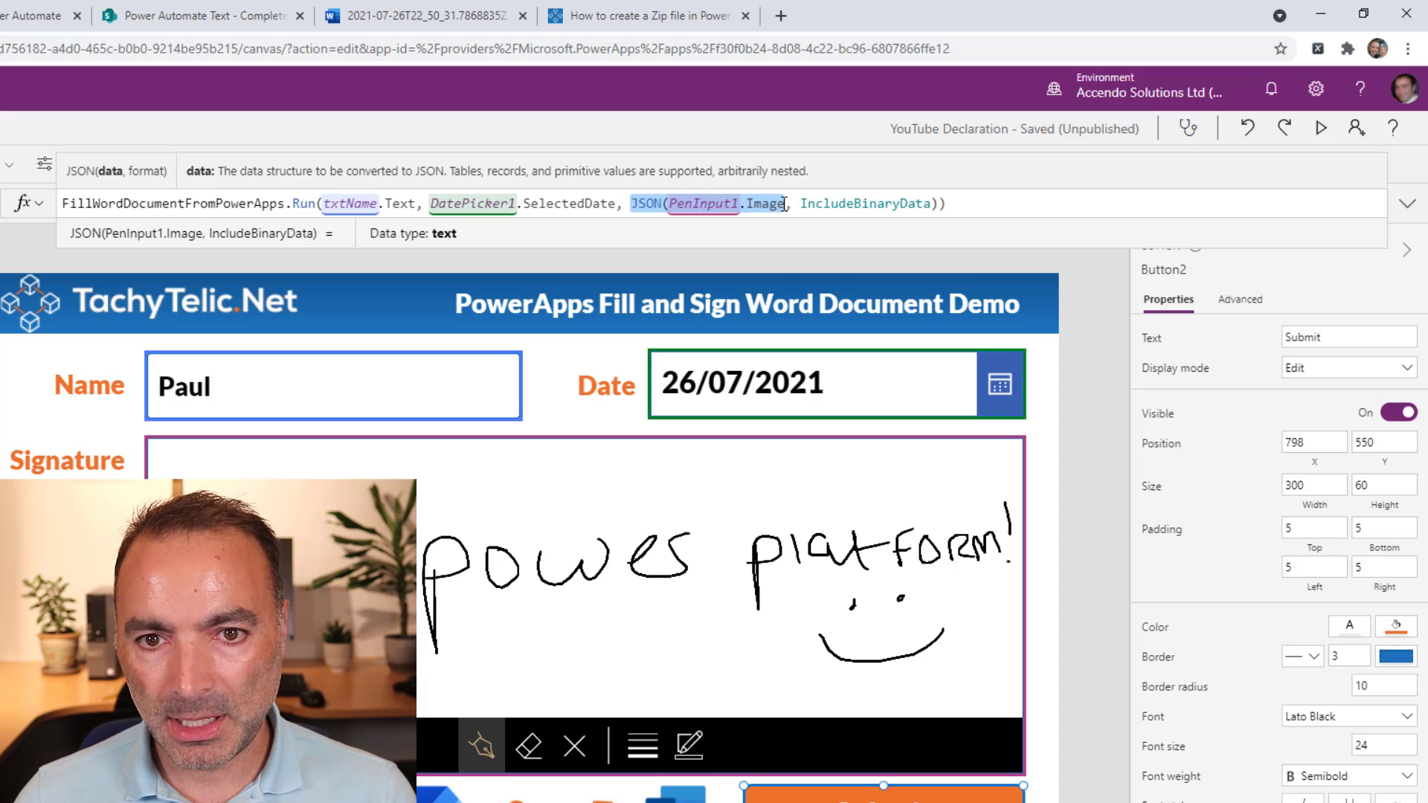
pyautogui.moveTo(785, 203); pyautogui.dragTo(938, 208)
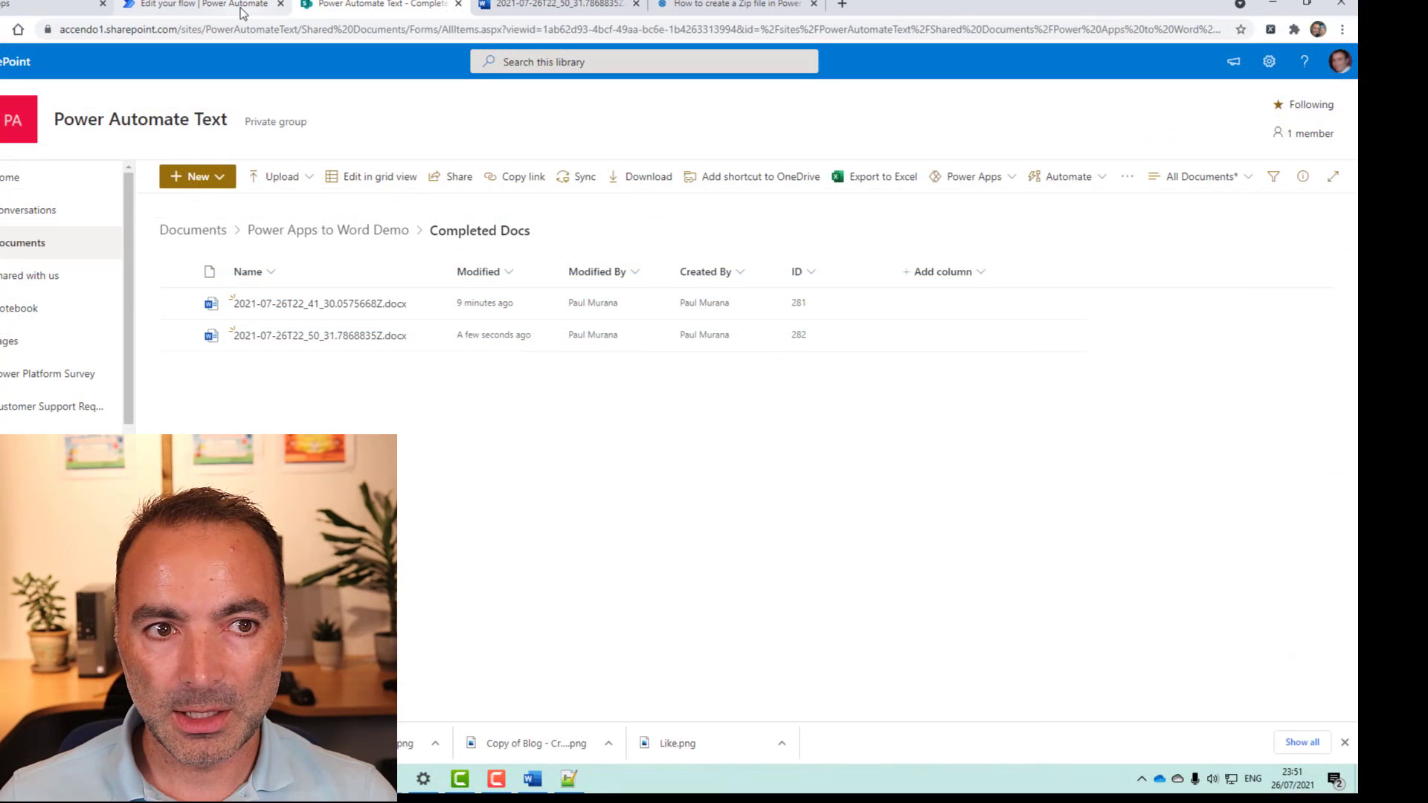
# Return to the Edit your flow tab showing the Fill Word Document From PowerApps flow.
pyautogui.click(242, 13)
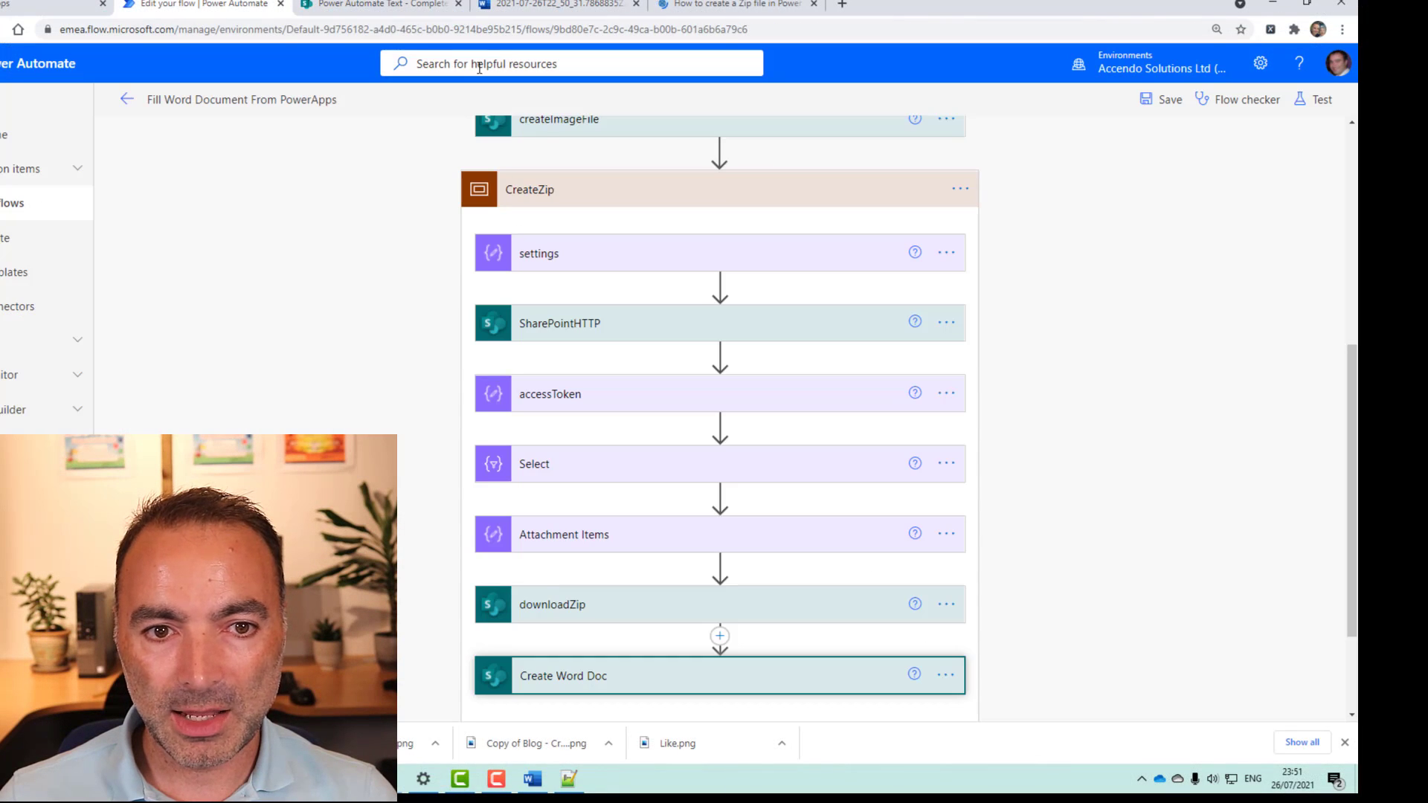